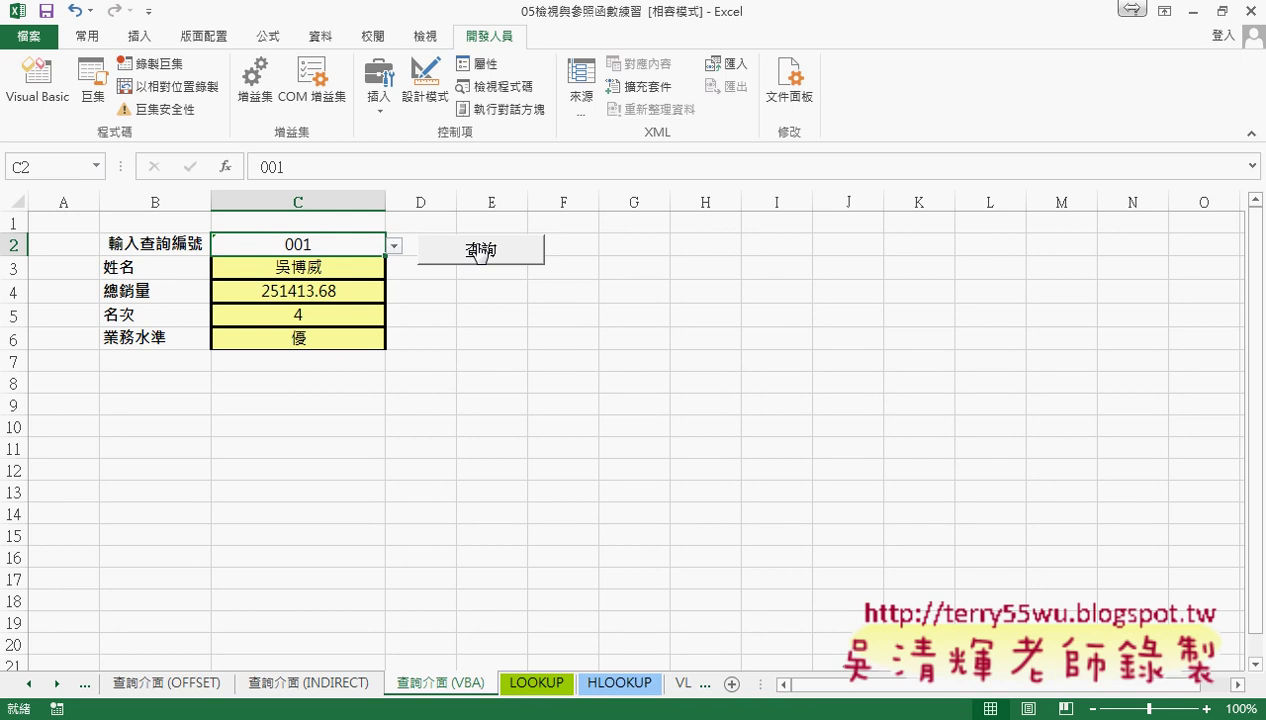
# Choose ID 003 in C2 and run the 查詢 lookup for it.
pyautogui.click(395, 245)
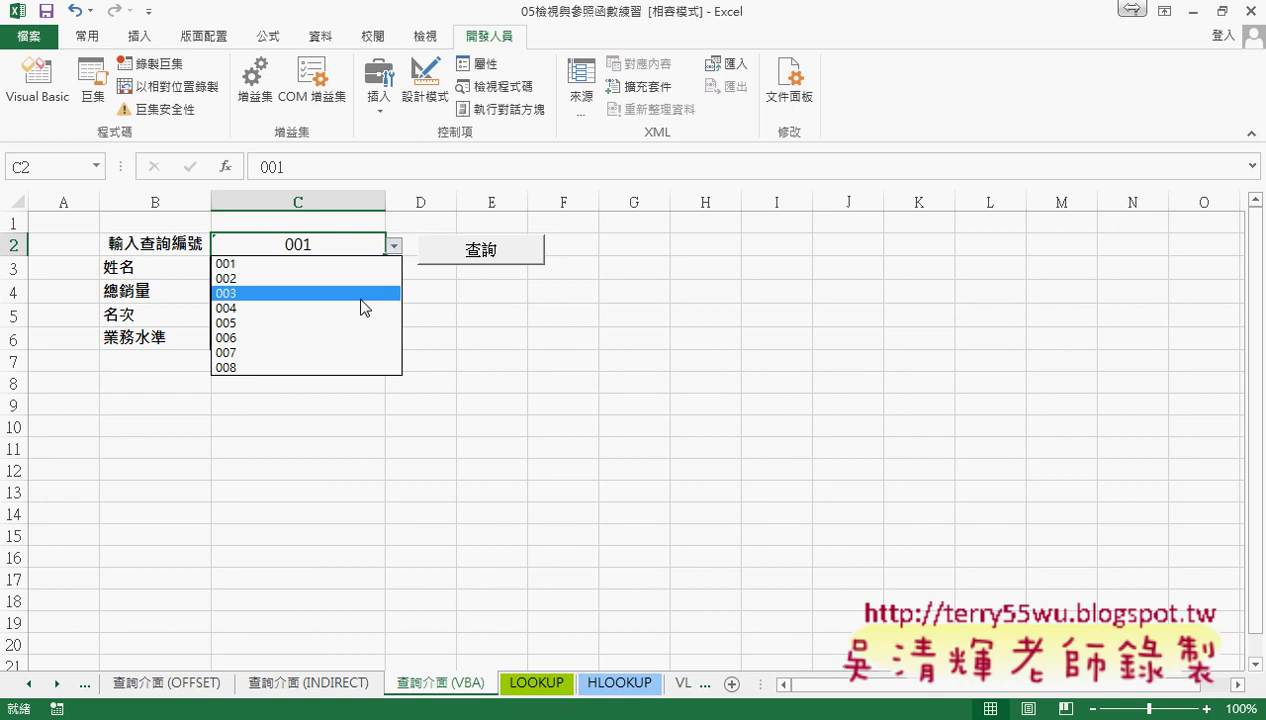
pyautogui.click(361, 294)
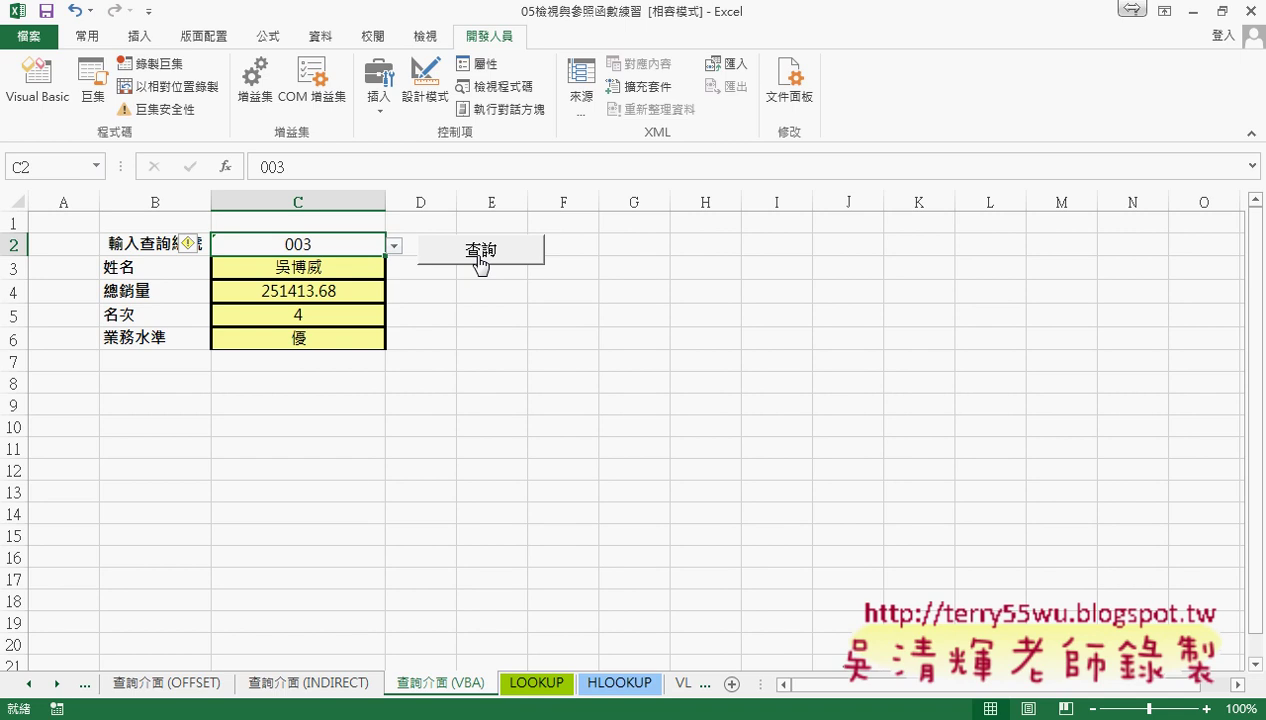
pyautogui.click(481, 258)
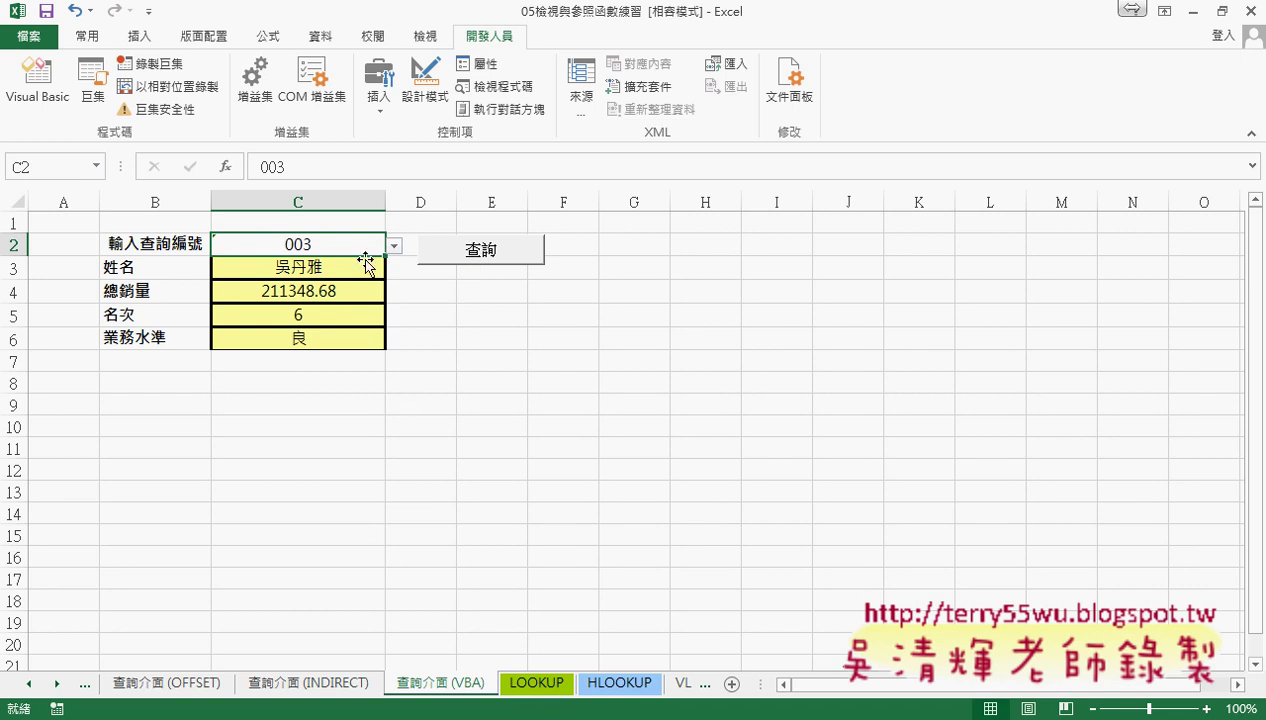
# Switch C2 to ID 004 and run 查詢, returning sales 288822.12, rank 2, level 優.
pyautogui.click(396, 246)
pyautogui.click(368, 263)
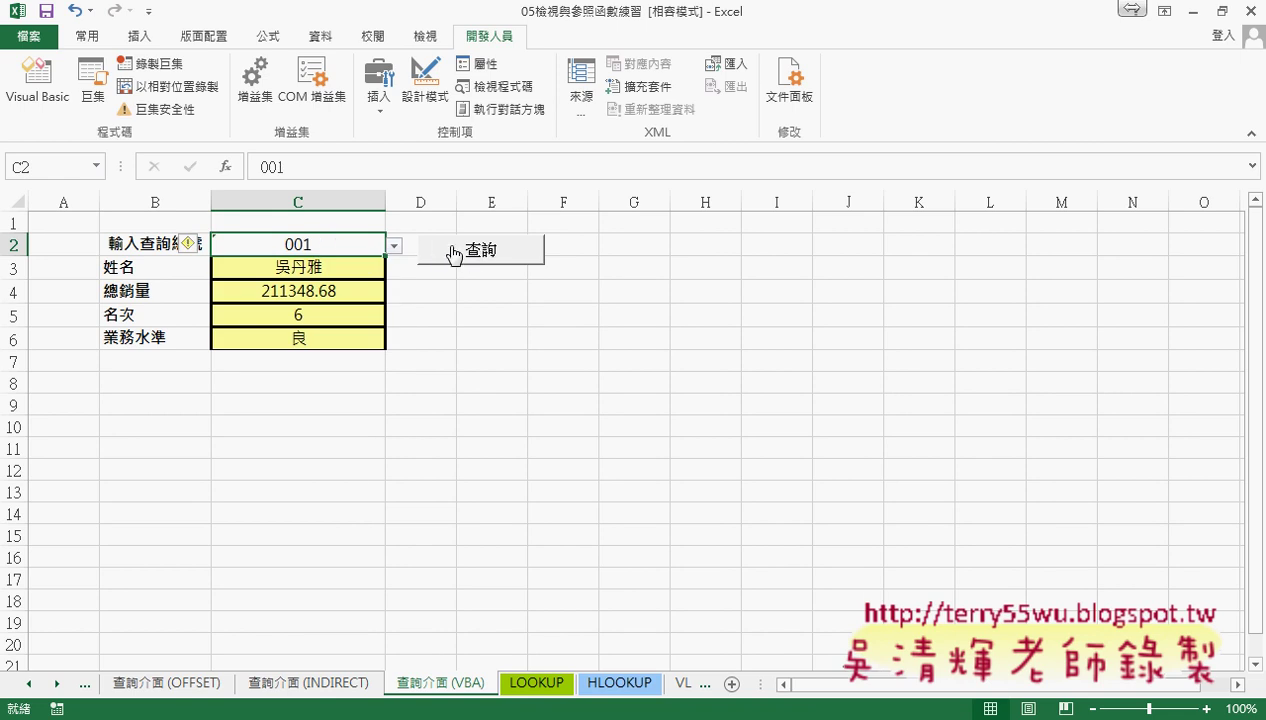
pyautogui.click(395, 246)
pyautogui.click(360, 308)
pyautogui.click(485, 255)
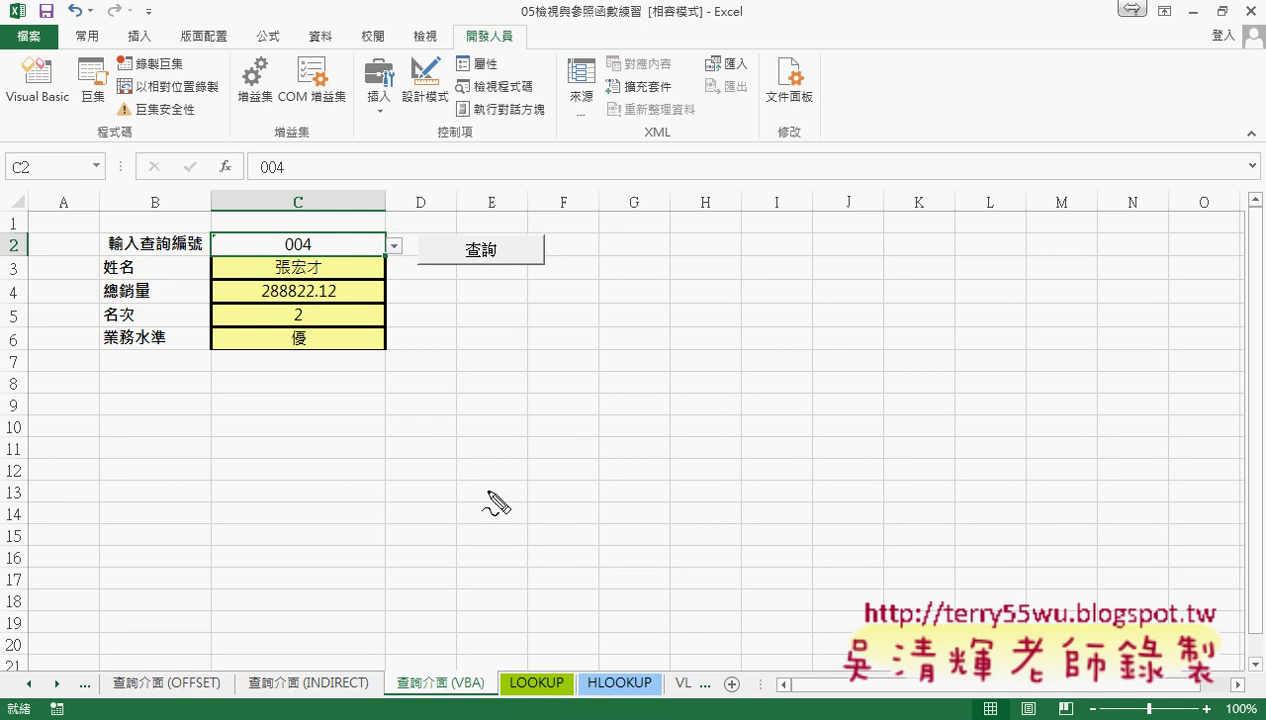
pyautogui.moveTo(318, 258); pyautogui.dragTo(309, 268)
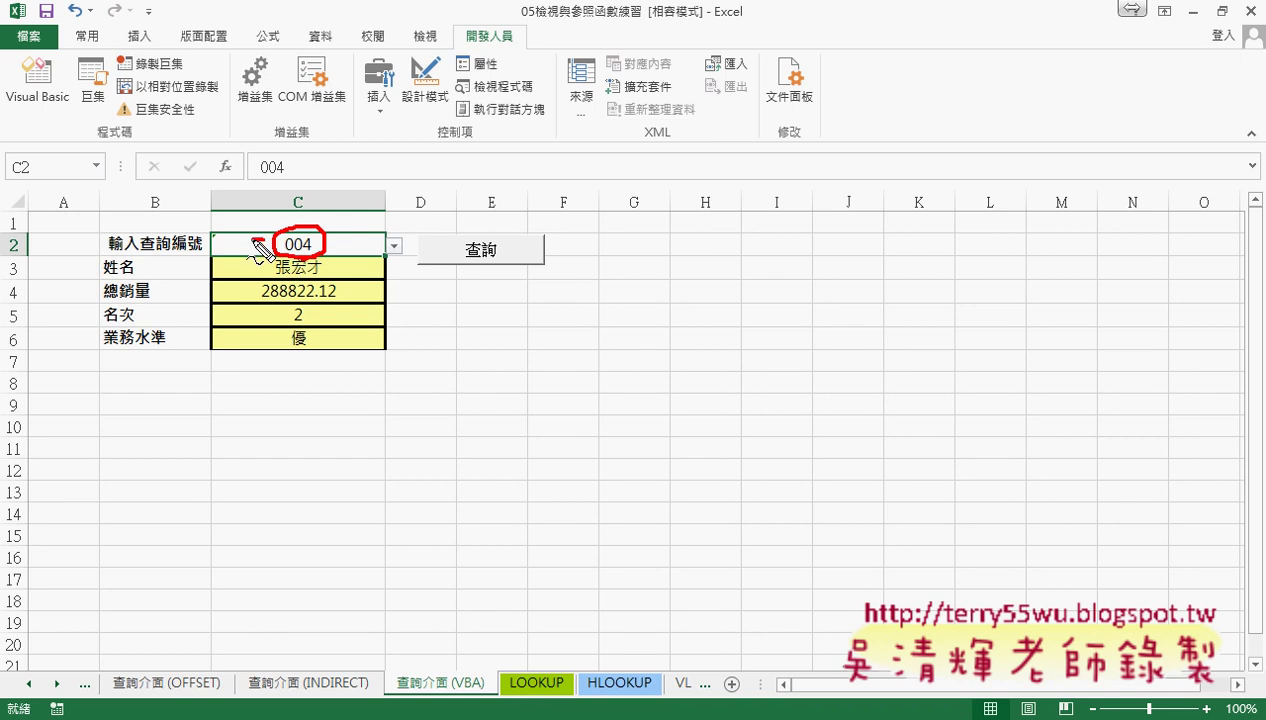
pyautogui.moveTo(266, 240); pyautogui.dragTo(258, 256)
pyautogui.moveTo(258, 228); pyautogui.dragTo(216, 258)
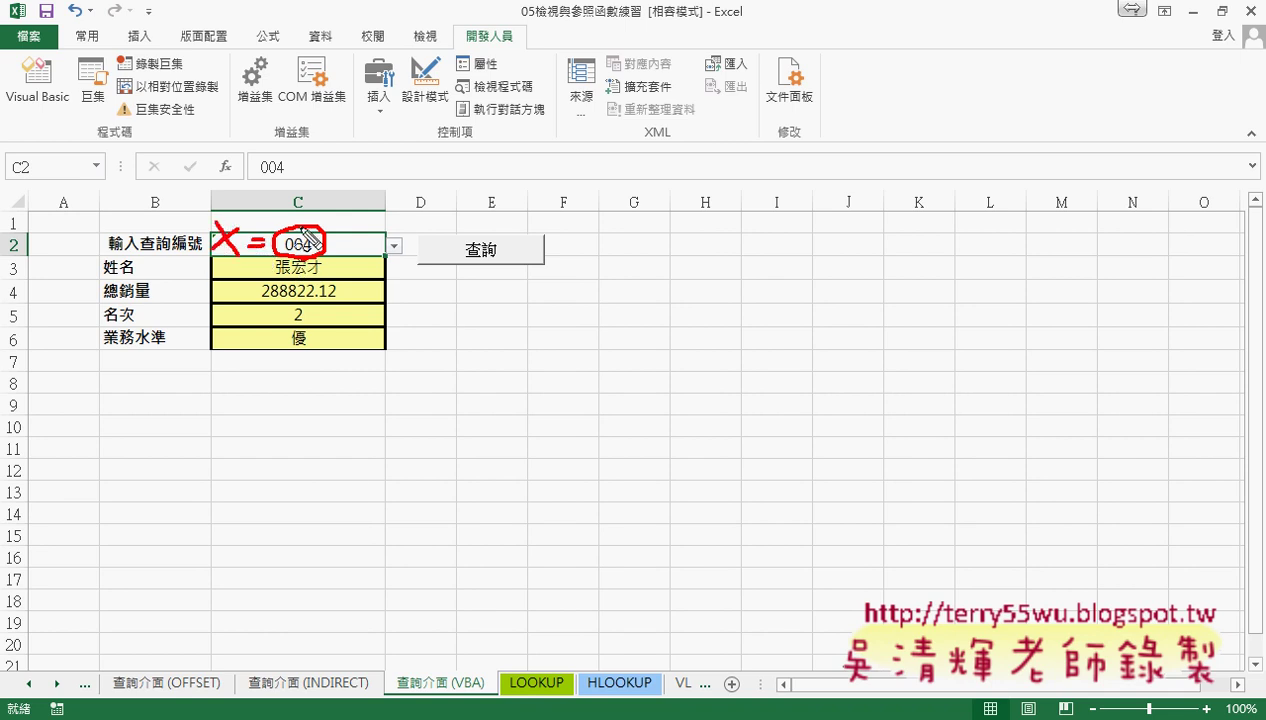
pyautogui.moveTo(307, 218)
pyautogui.mouseDown()
pyautogui.moveTo(252, 198)
pyautogui.moveTo(250, 212)
pyautogui.mouseUp()
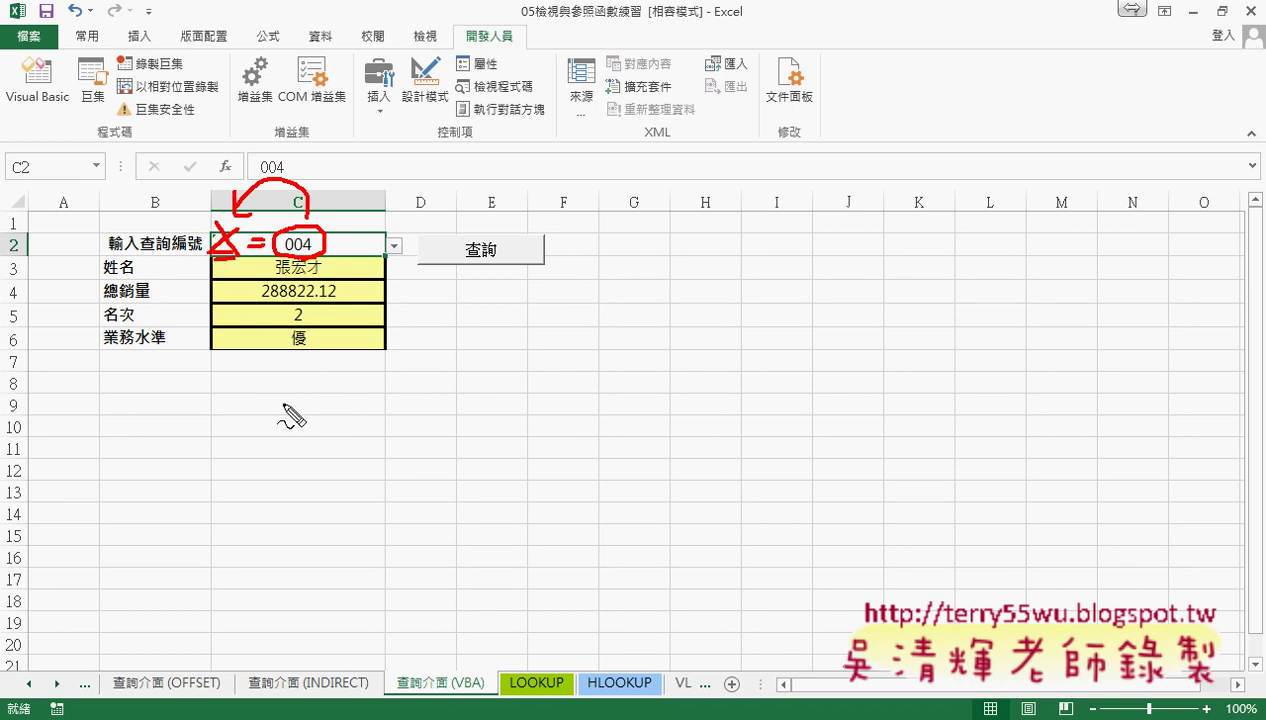
pyautogui.moveTo(447, 666)
pyautogui.mouseDown()
pyautogui.moveTo(511, 609)
pyautogui.moveTo(540, 652)
pyautogui.moveTo(546, 634)
pyautogui.moveTo(568, 684)
pyautogui.moveTo(556, 692)
pyautogui.mouseUp()
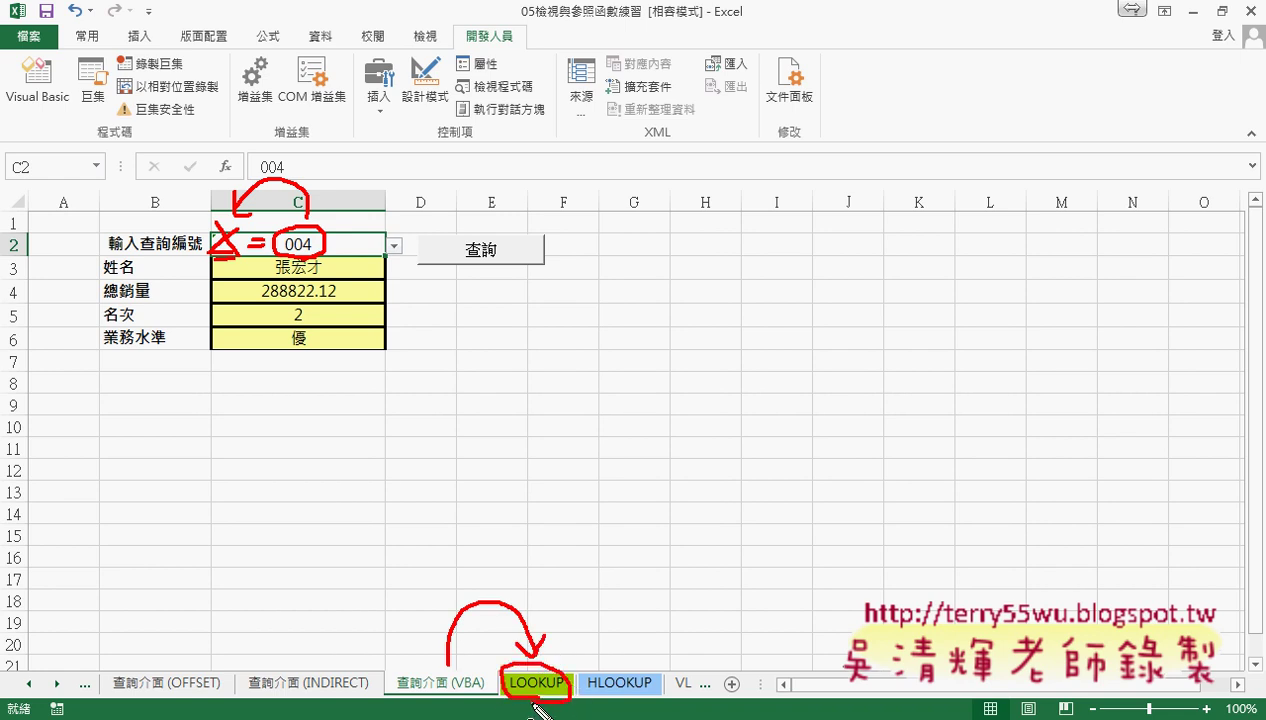
pyautogui.press('Escape')
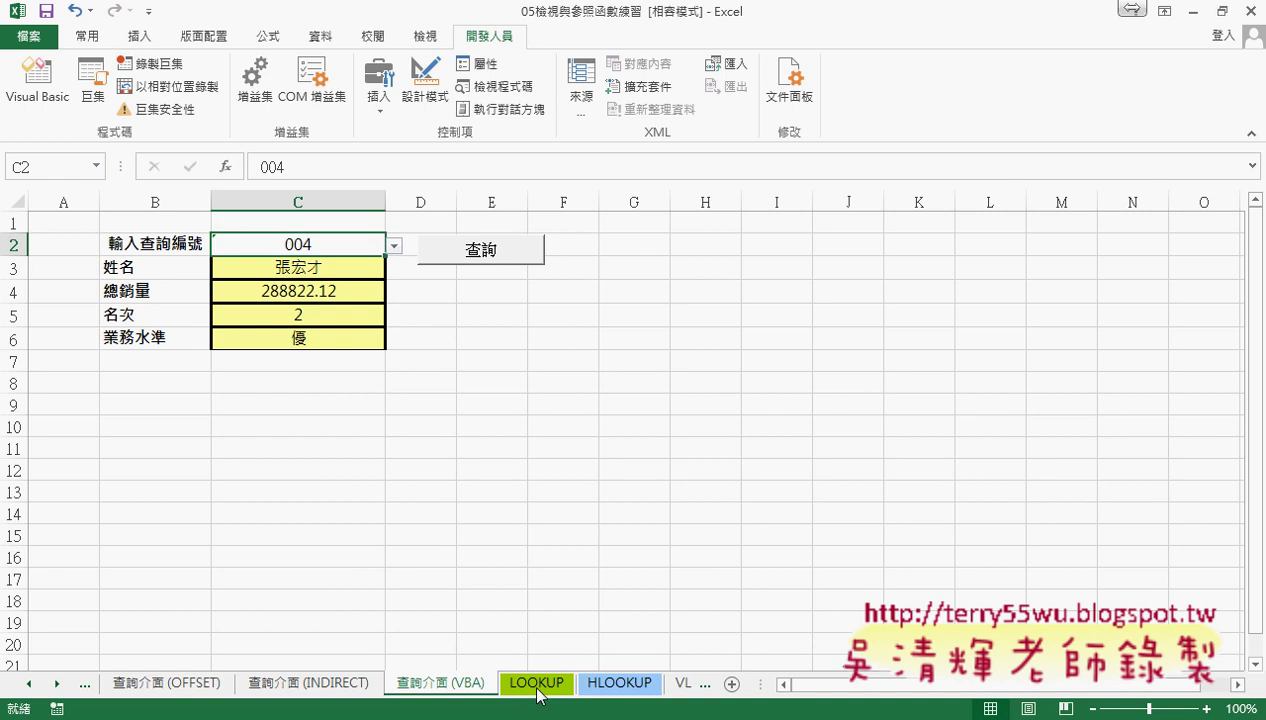
# Go to the LOOKUP sheet and pen-mark column C and data rows 3 and 10.
pyautogui.click(537, 687)
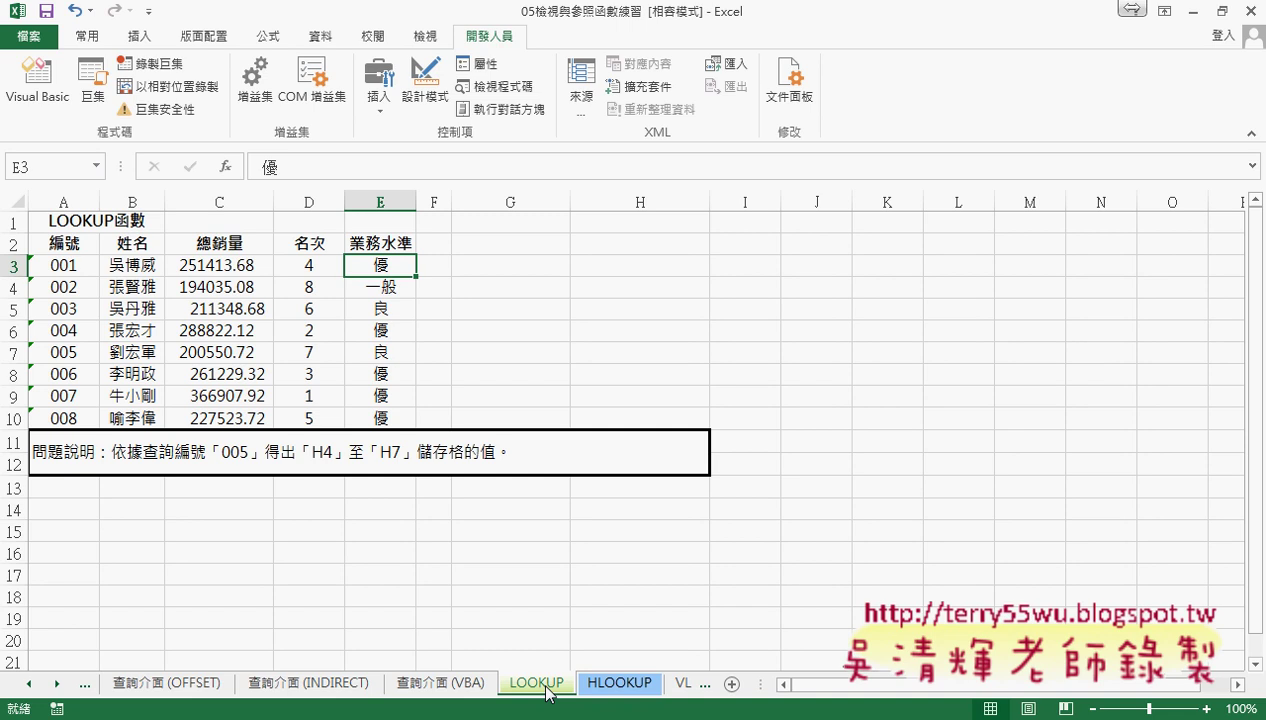
pyautogui.moveTo(548, 692); pyautogui.dragTo(551, 696)
pyautogui.moveTo(178, 200)
pyautogui.mouseDown()
pyautogui.moveTo(193, 218)
pyautogui.moveTo(179, 219)
pyautogui.mouseUp()
pyautogui.moveTo(24, 255); pyautogui.dragTo(26, 284)
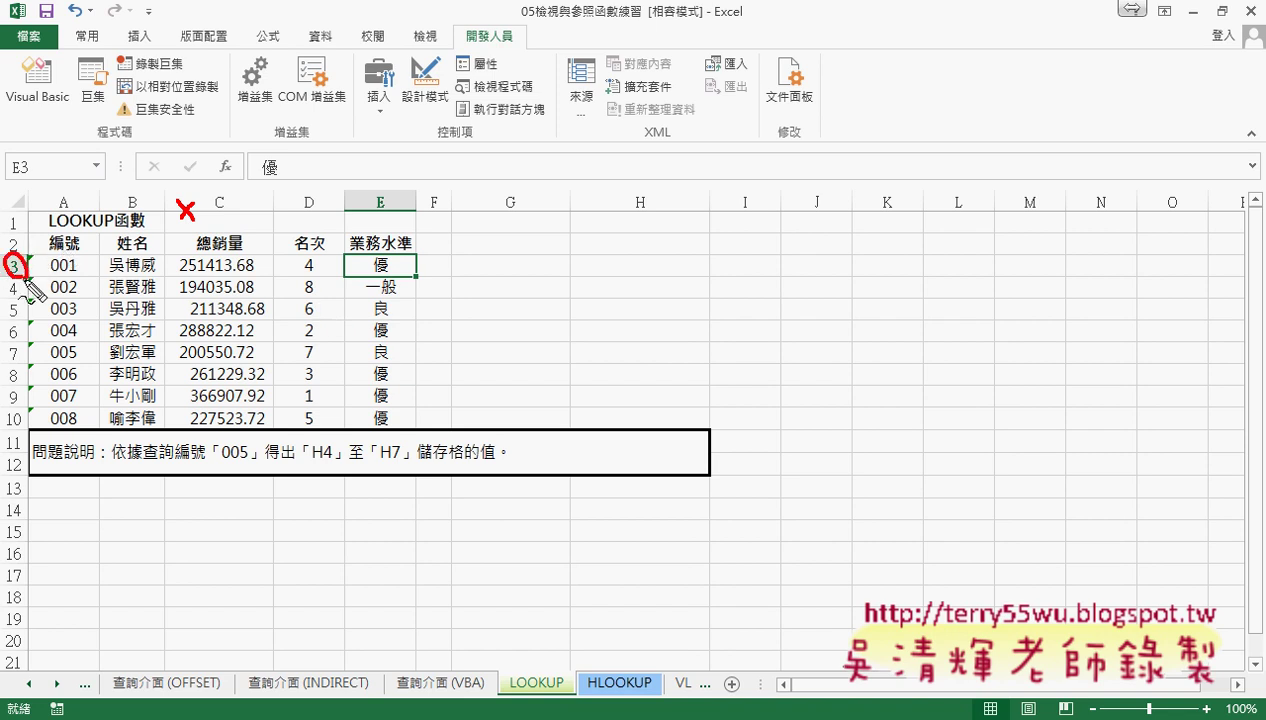
pyautogui.moveTo(28, 406); pyautogui.dragTo(18, 442)
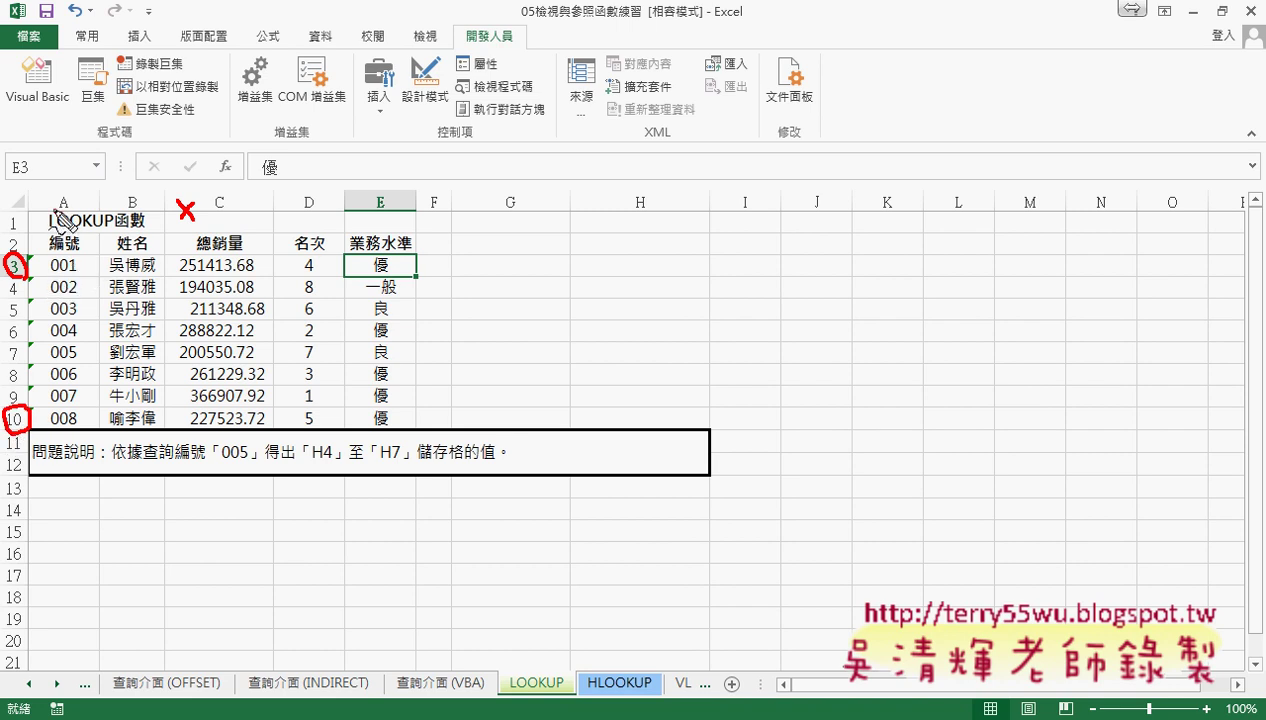
# Circle the ID column A, draw an arrow to column C, and underline ID 001 in A3.
pyautogui.moveTo(62, 191); pyautogui.dragTo(58, 193)
pyautogui.moveTo(51, 271); pyautogui.dragTo(166, 212)
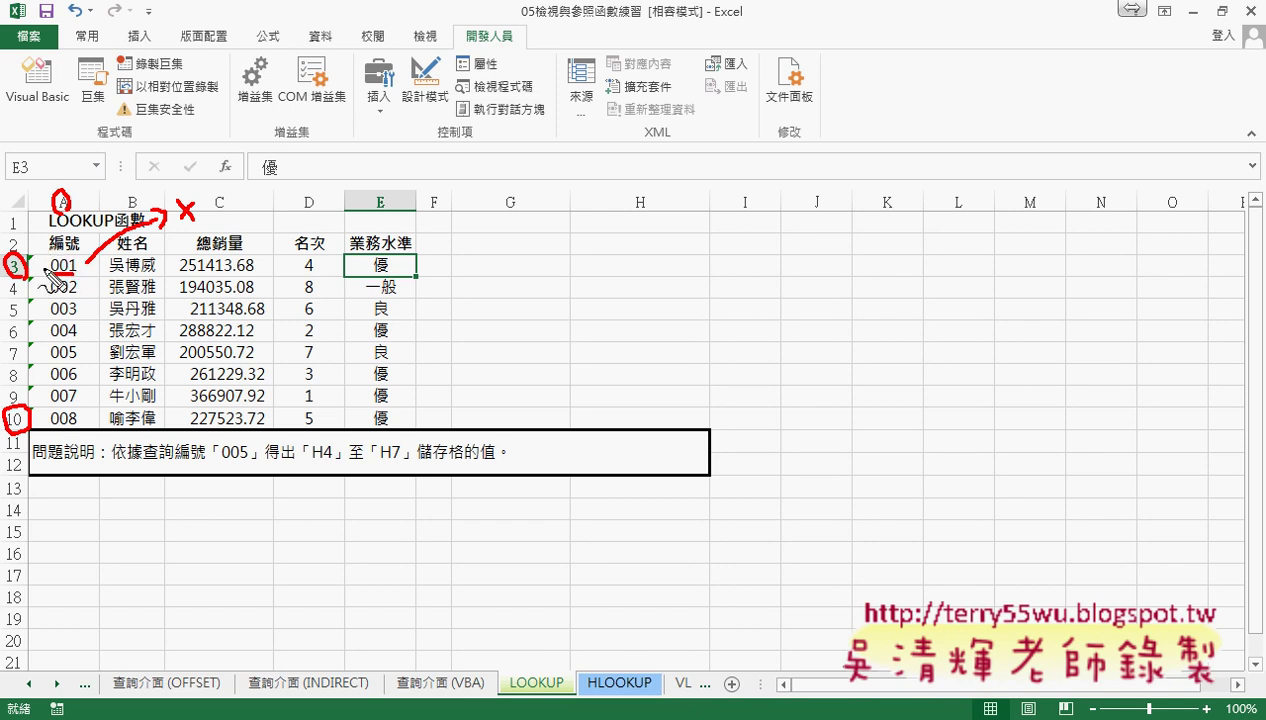
pyautogui.moveTo(51, 276); pyautogui.dragTo(75, 276)
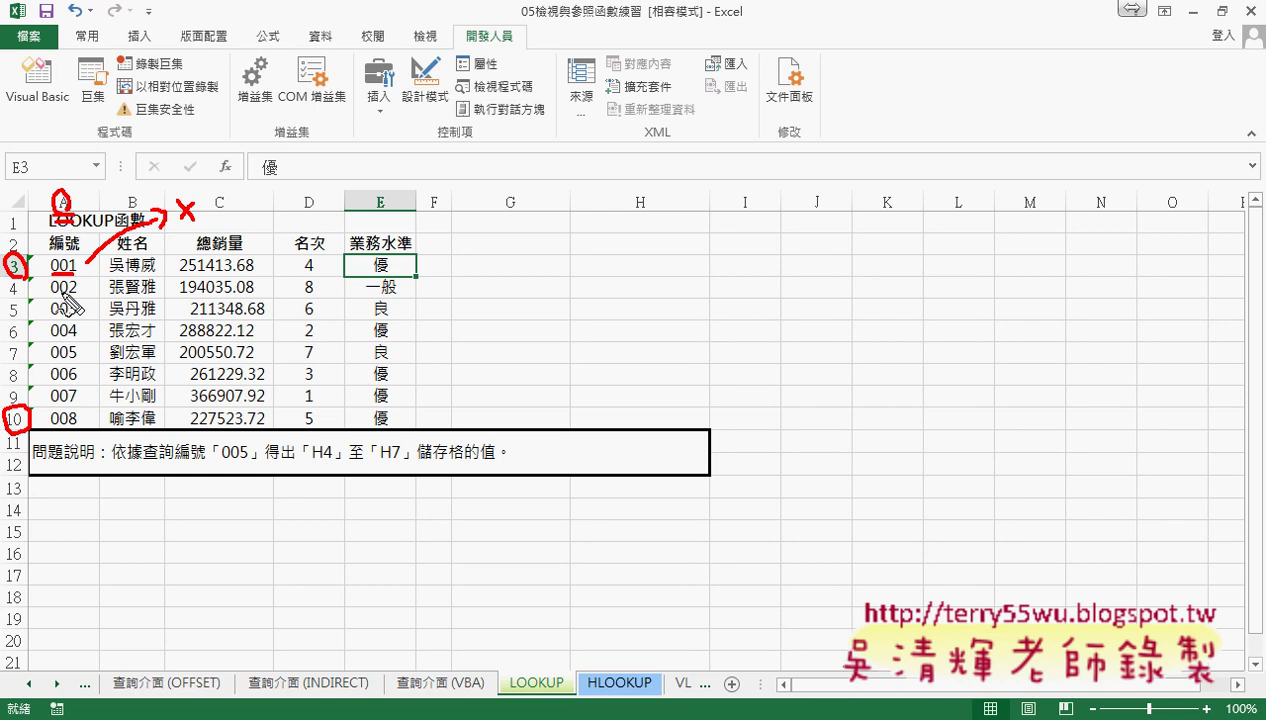
pyautogui.moveTo(180, 228); pyautogui.dragTo(205, 229)
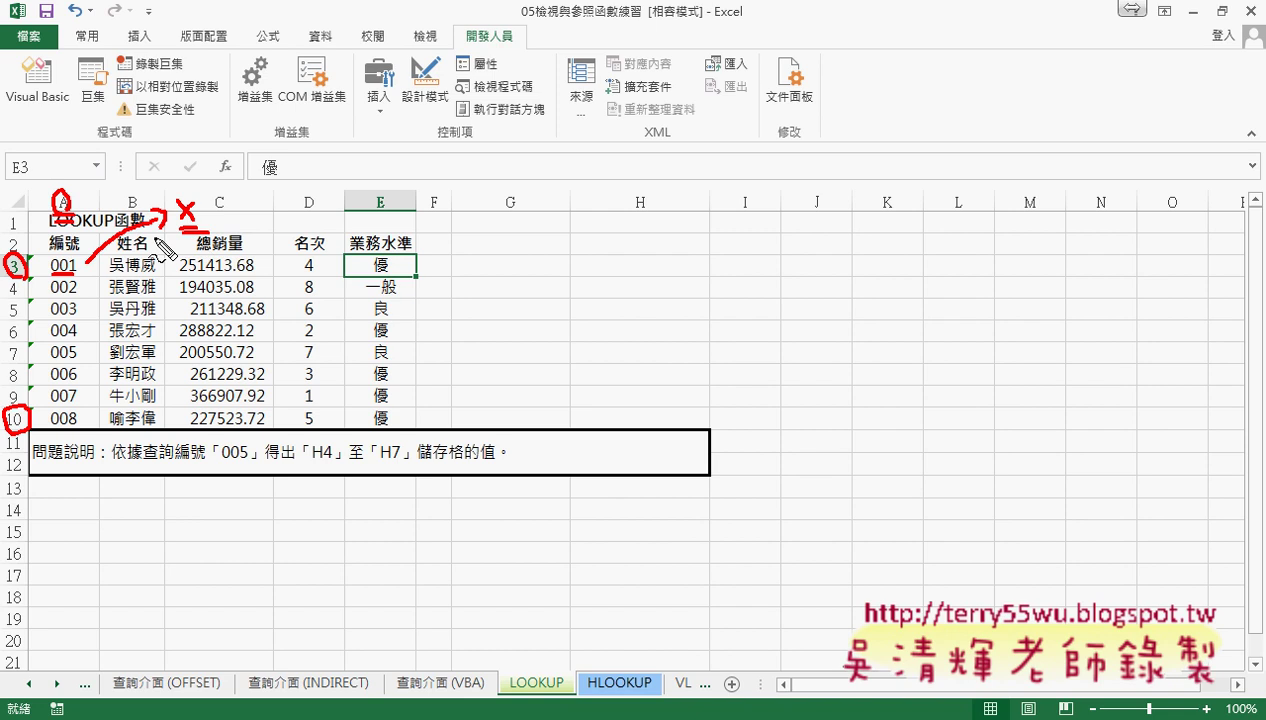
pyautogui.moveTo(173, 241); pyautogui.dragTo(189, 238)
pyautogui.hotkey('ctrl', 'z')
pyautogui.moveTo(74, 353)
pyautogui.mouseDown()
pyautogui.moveTo(88, 347)
pyautogui.moveTo(72, 339)
pyautogui.mouseUp()
pyautogui.moveTo(110, 342); pyautogui.dragTo(390, 342)
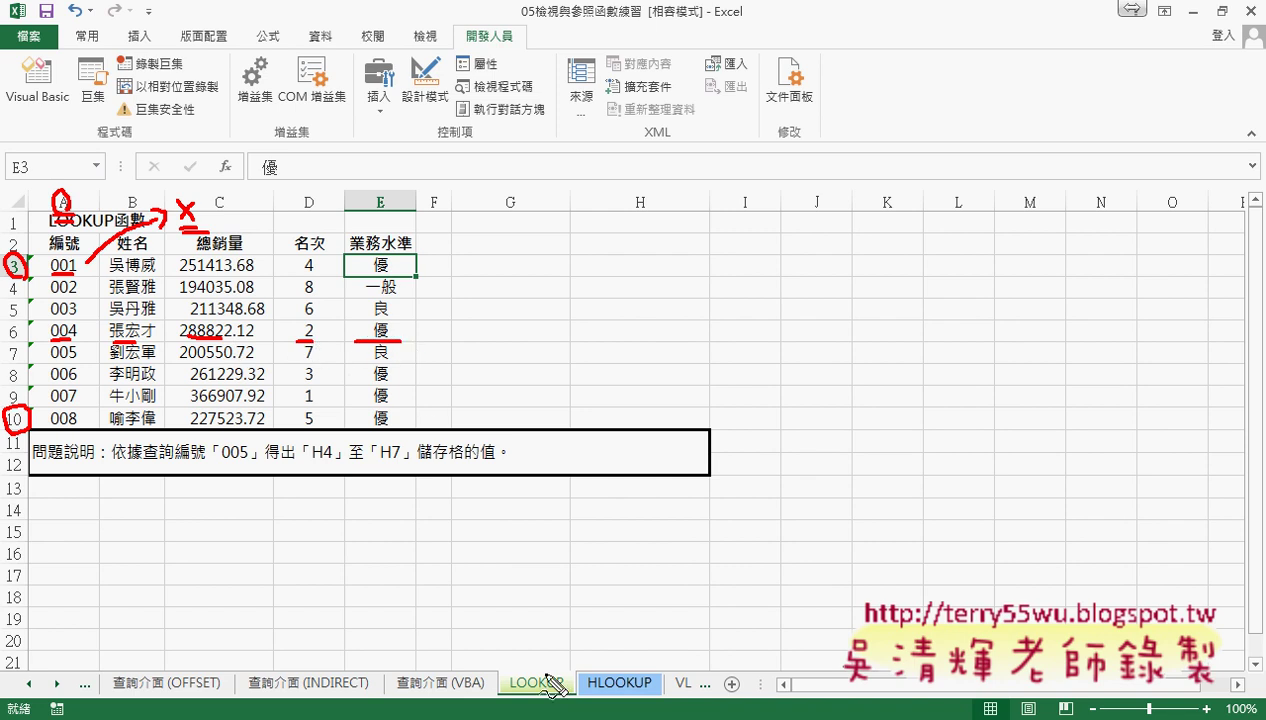
pyautogui.moveTo(540, 668)
pyautogui.mouseDown()
pyautogui.moveTo(462, 662)
pyautogui.moveTo(481, 671)
pyautogui.mouseUp()
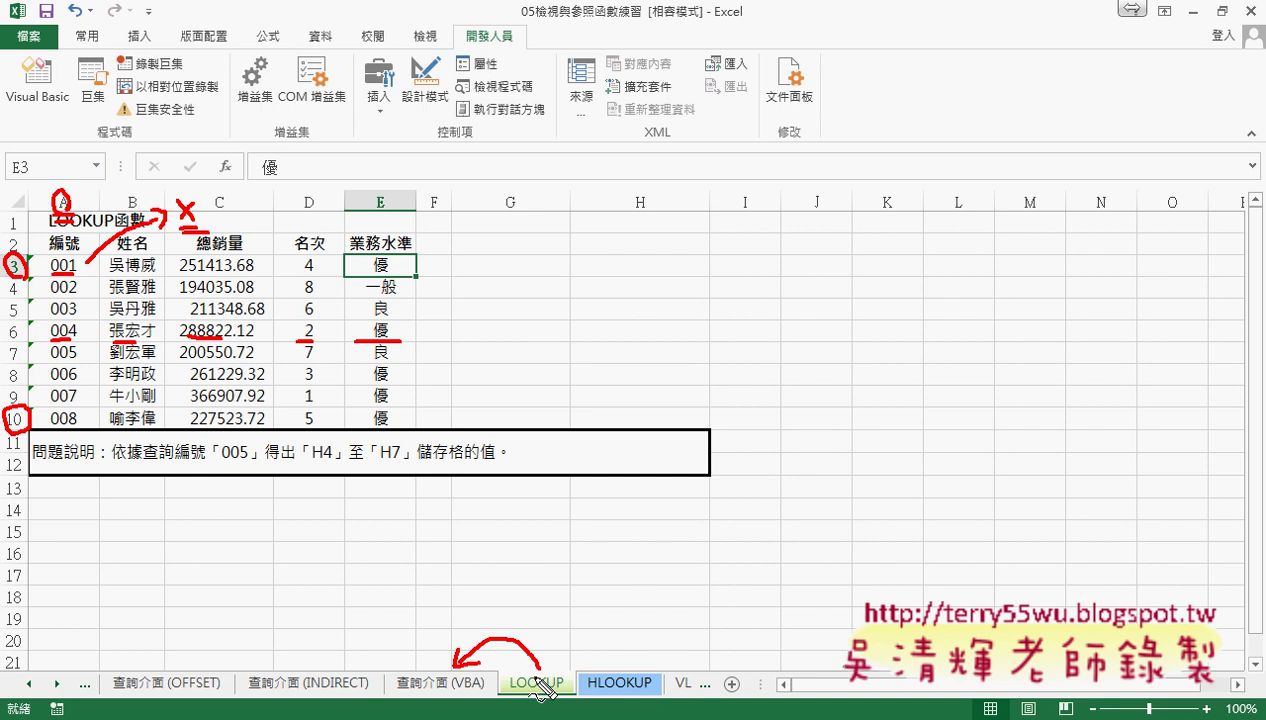
pyautogui.moveTo(410, 688); pyautogui.dragTo(487, 704)
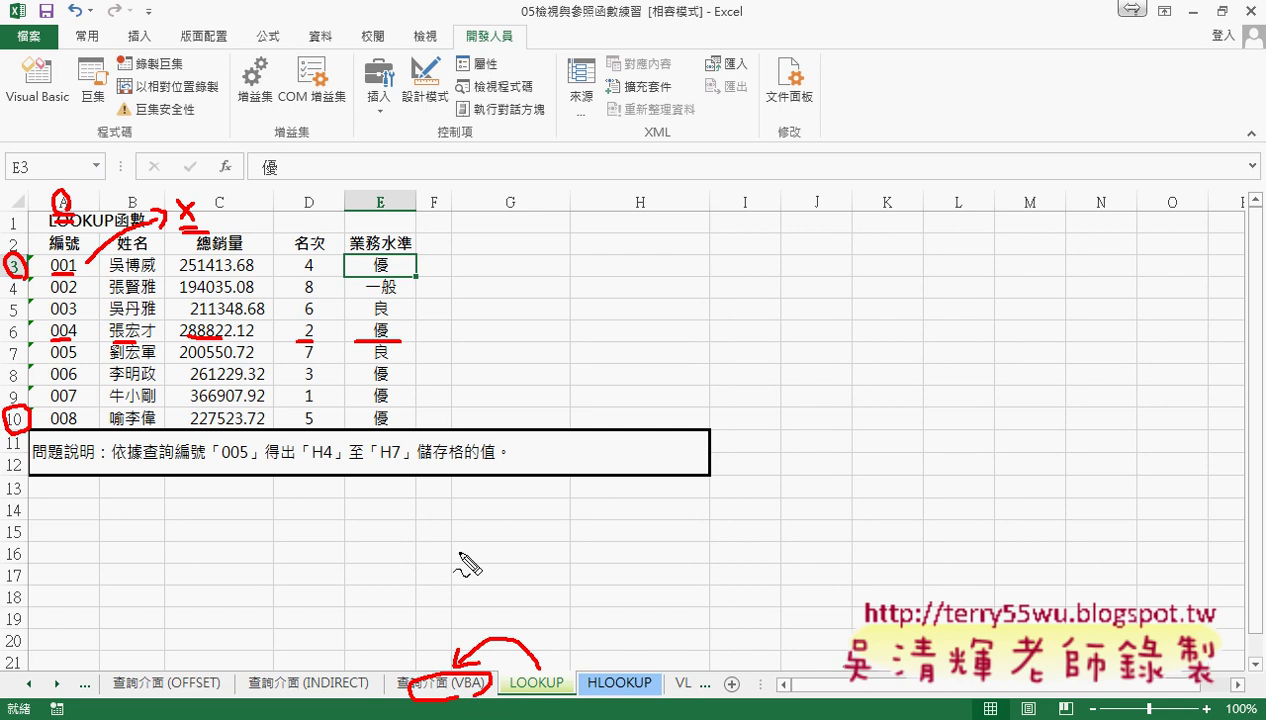
pyautogui.moveTo(458, 541); pyautogui.dragTo(434, 568)
pyautogui.moveTo(459, 516)
pyautogui.mouseDown()
pyautogui.moveTo(470, 566)
pyautogui.moveTo(502, 565)
pyautogui.mouseUp()
pyautogui.moveTo(526, 524); pyautogui.dragTo(538, 564)
pyautogui.moveTo(514, 546)
pyautogui.mouseDown()
pyautogui.moveTo(541, 542)
pyautogui.moveTo(537, 568)
pyautogui.mouseUp()
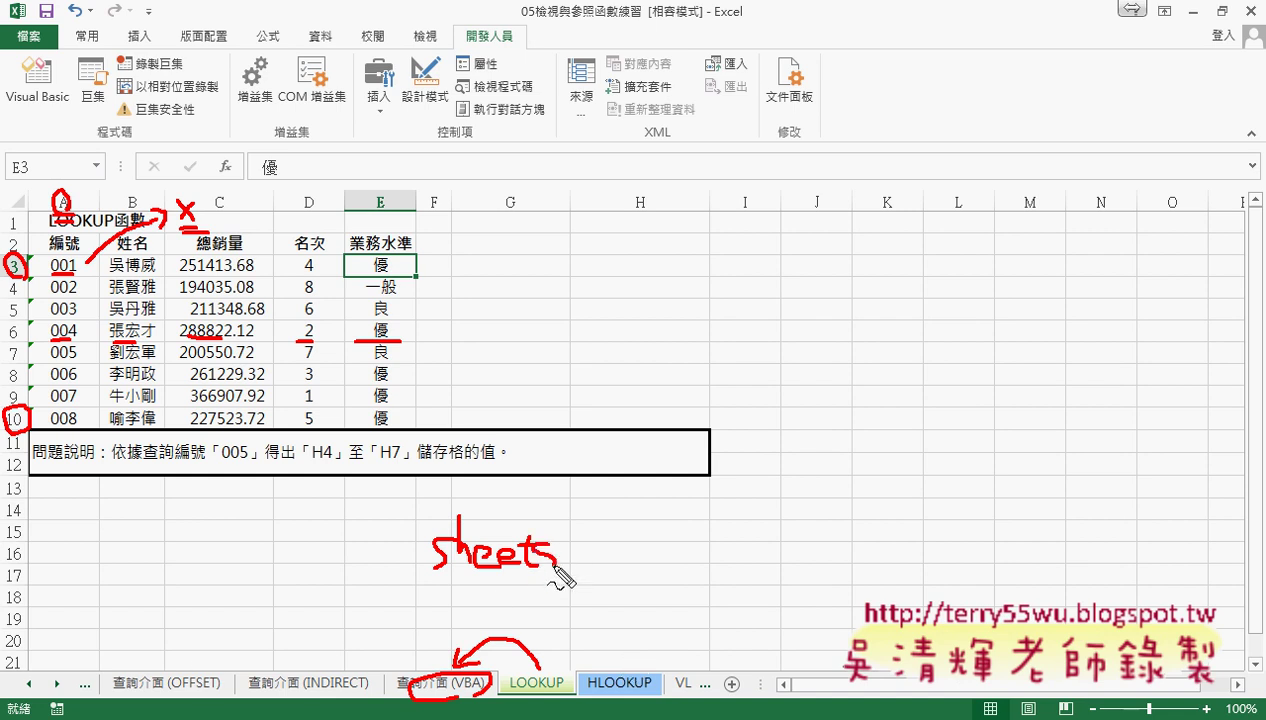
pyautogui.moveTo(443, 581); pyautogui.dragTo(540, 574)
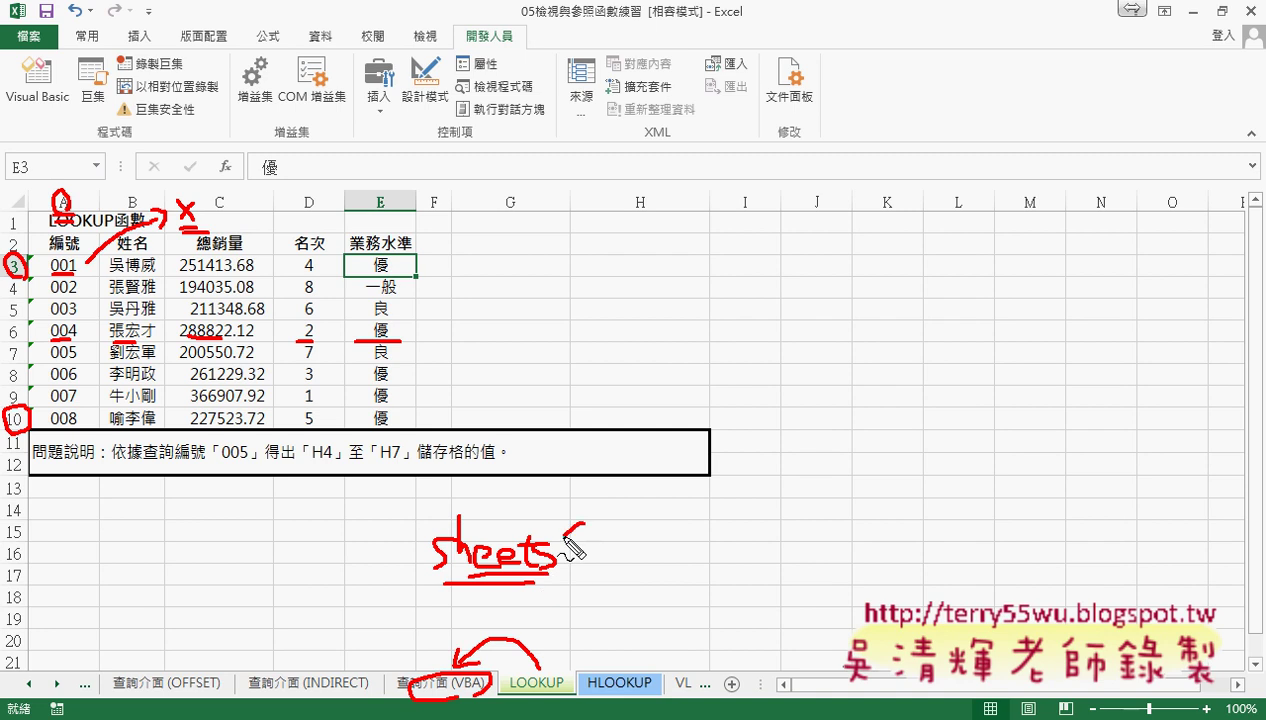
pyautogui.moveTo(583, 522); pyautogui.dragTo(563, 578)
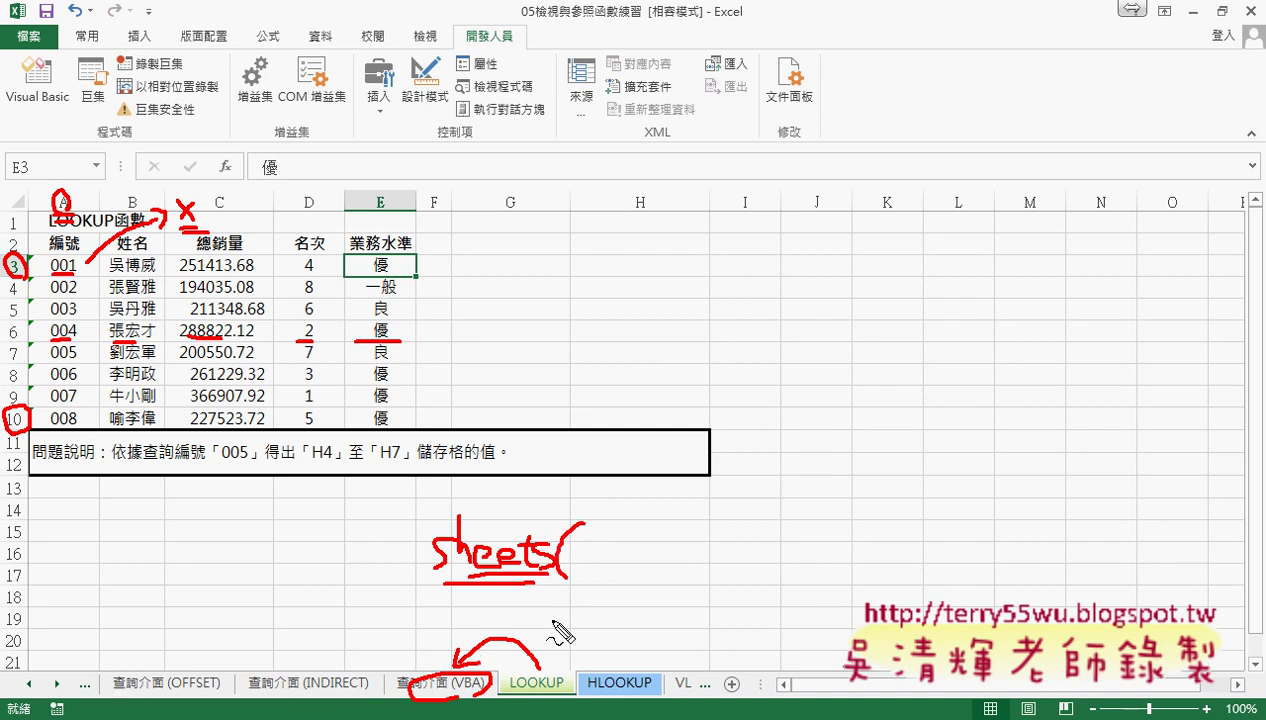
pyautogui.moveTo(580, 531); pyautogui.dragTo(587, 577)
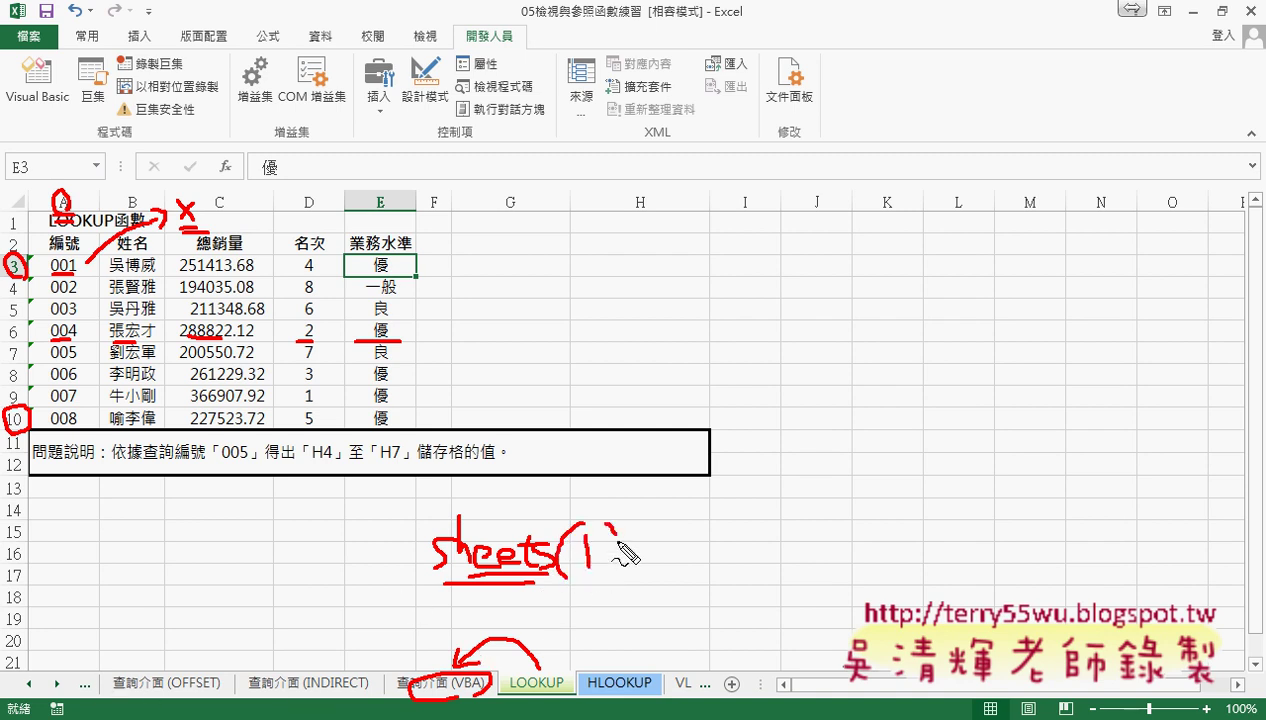
pyautogui.moveTo(602, 524); pyautogui.dragTo(601, 578)
pyautogui.moveTo(566, 509); pyautogui.dragTo(598, 536)
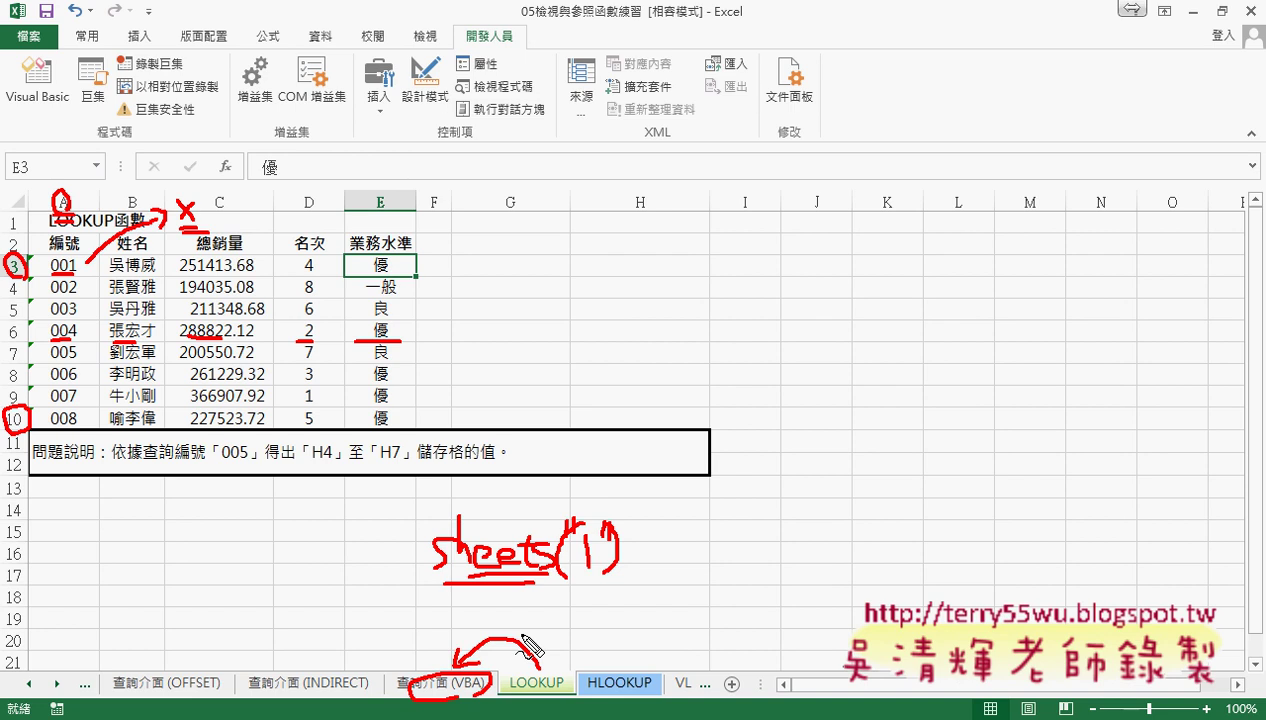
pyautogui.press('Escape')
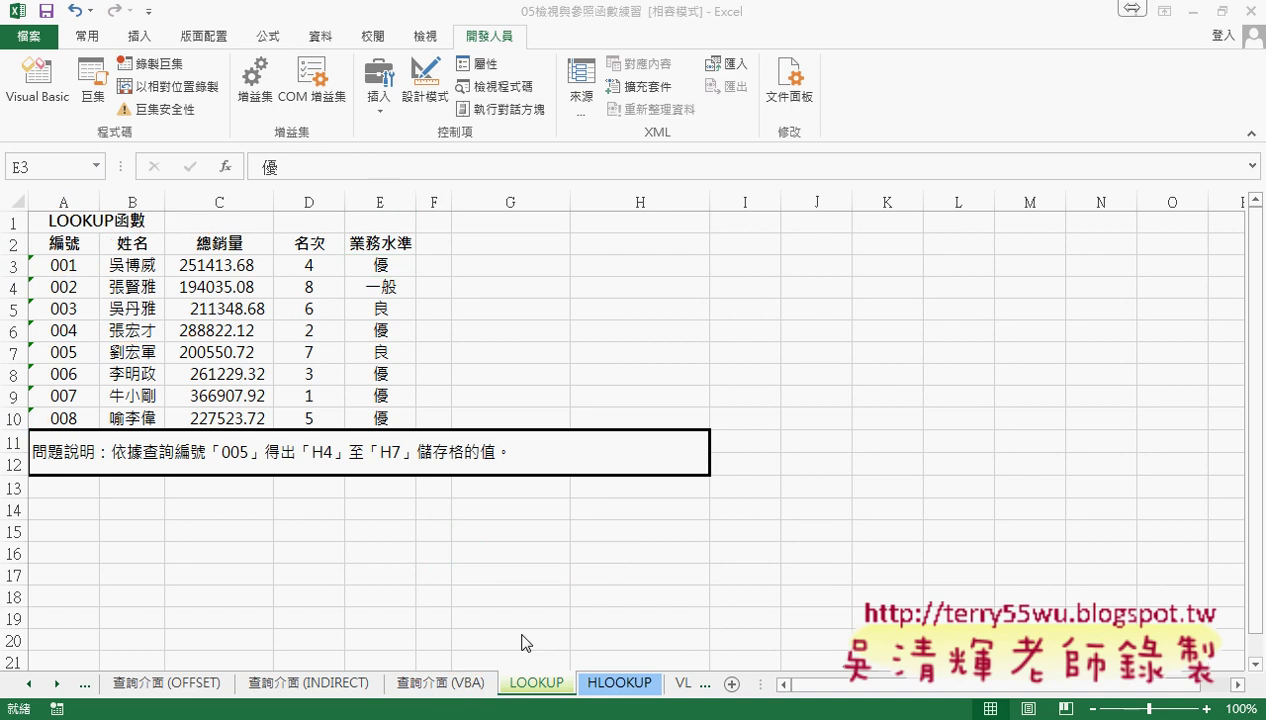
# Return to 查詢介面 (VBA) and open the 查詢 button's macro via 指定巨集 > 編輯.
pyautogui.click(456, 683)
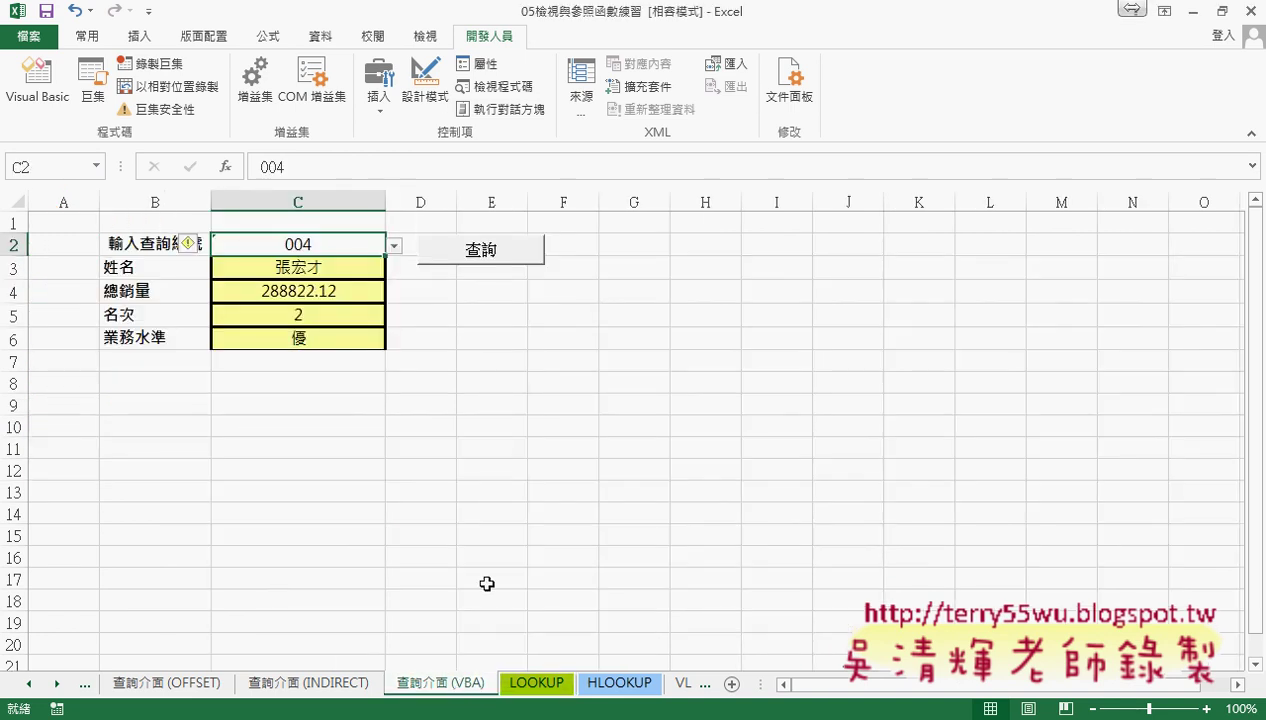
pyautogui.rightClick(515, 250)
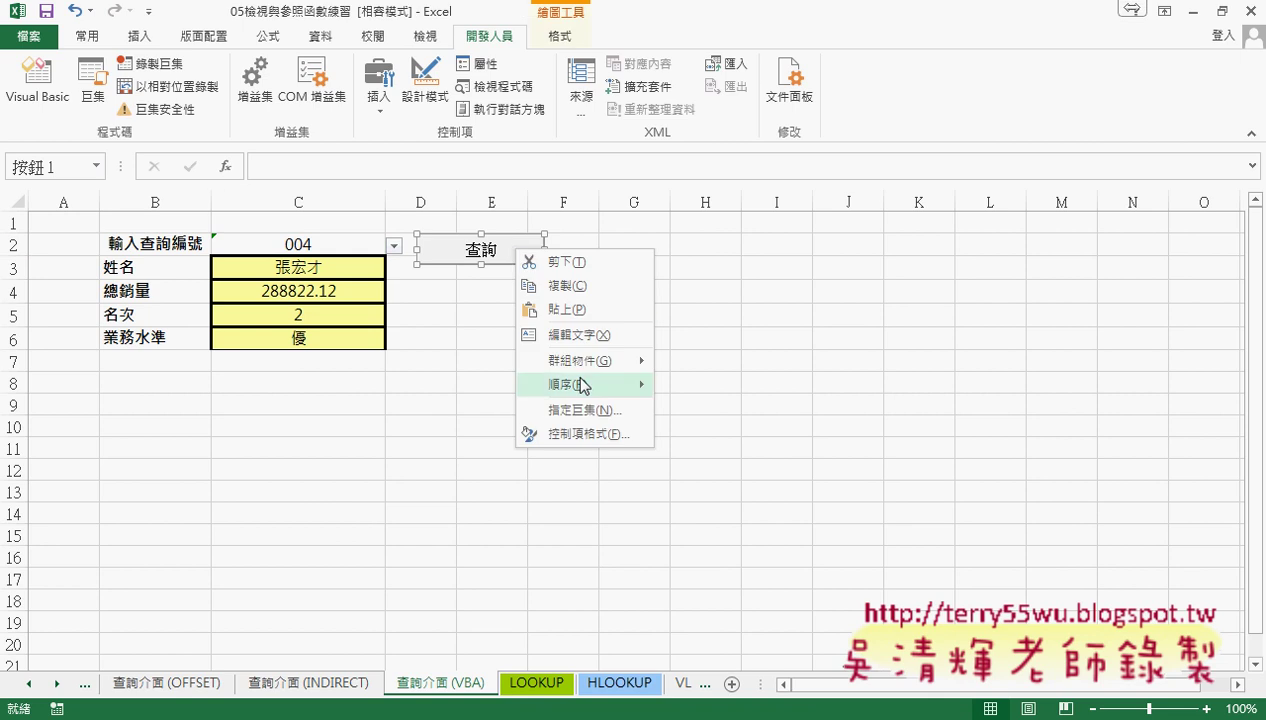
pyautogui.click(584, 410)
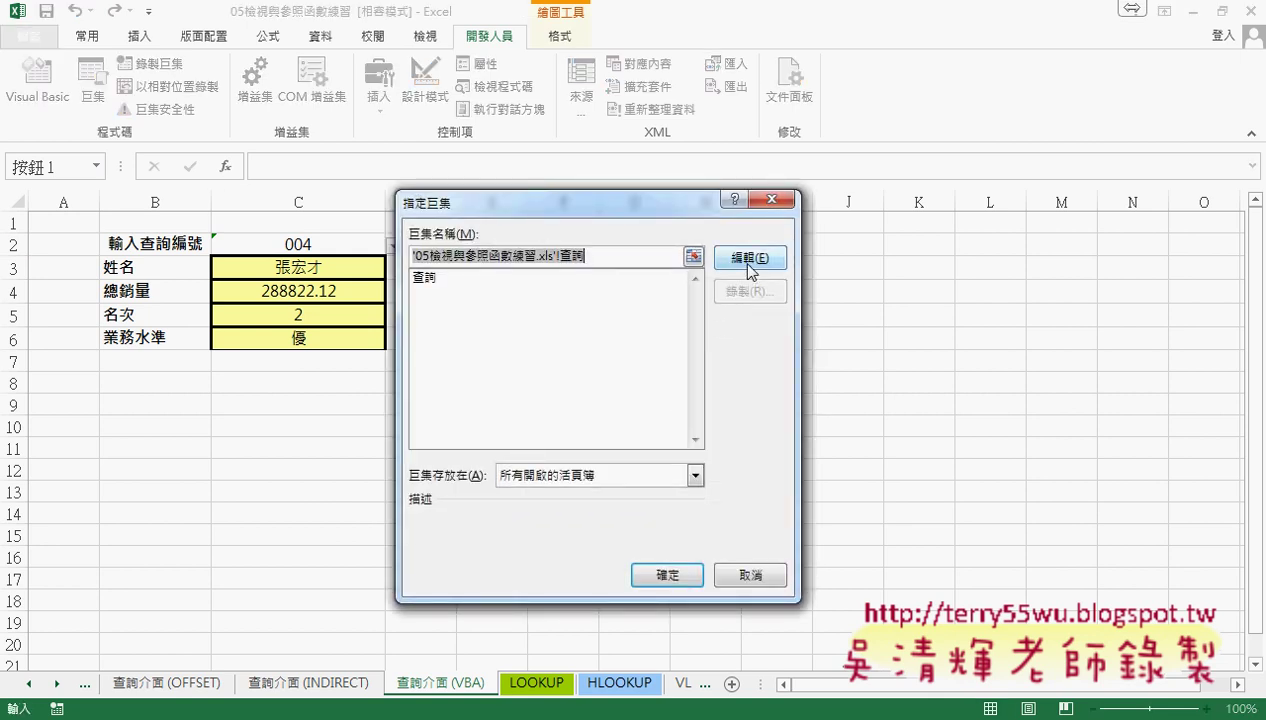
pyautogui.click(749, 262)
# Move and narrow the VBA editor so more of the worksheet shows.
pyautogui.moveTo(438, 10); pyautogui.dragTo(620, 48)
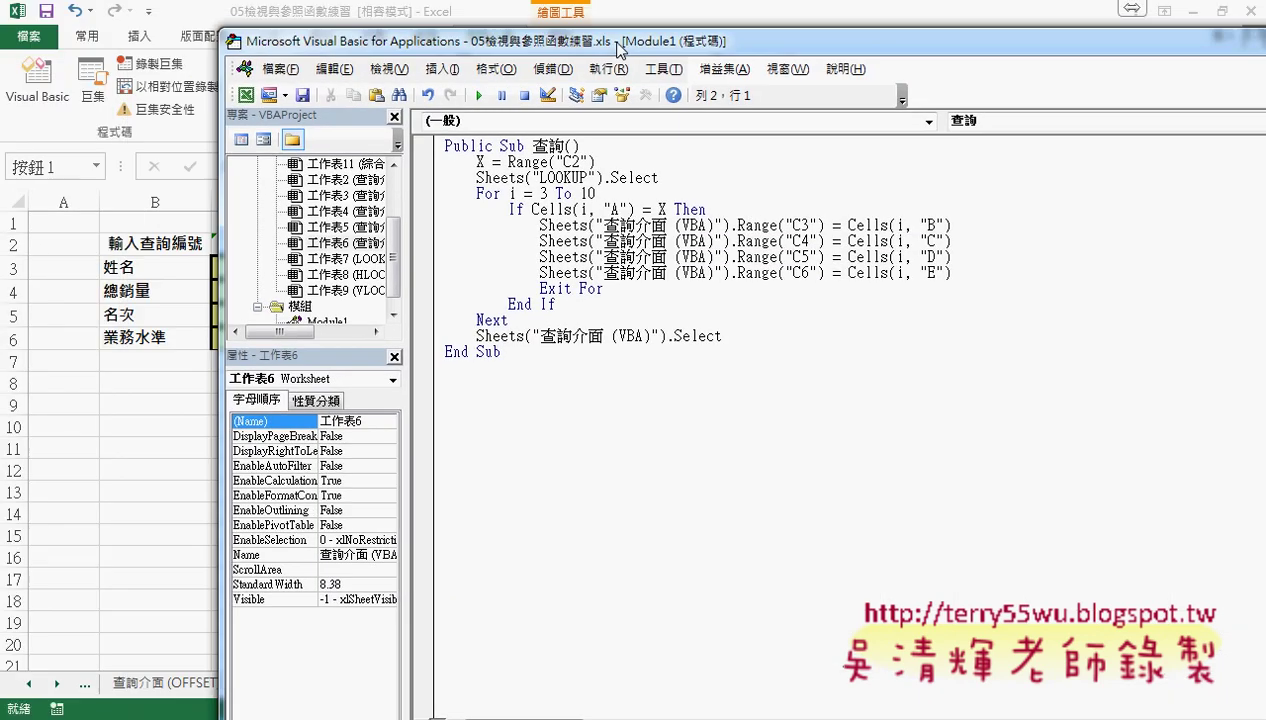
pyautogui.moveTo(222, 34)
pyautogui.mouseDown()
pyautogui.moveTo(418, 38)
pyautogui.moveTo(503, 55)
pyautogui.moveTo(492, 43)
pyautogui.mouseUp()
pyautogui.scroll(-1, 580, 260)
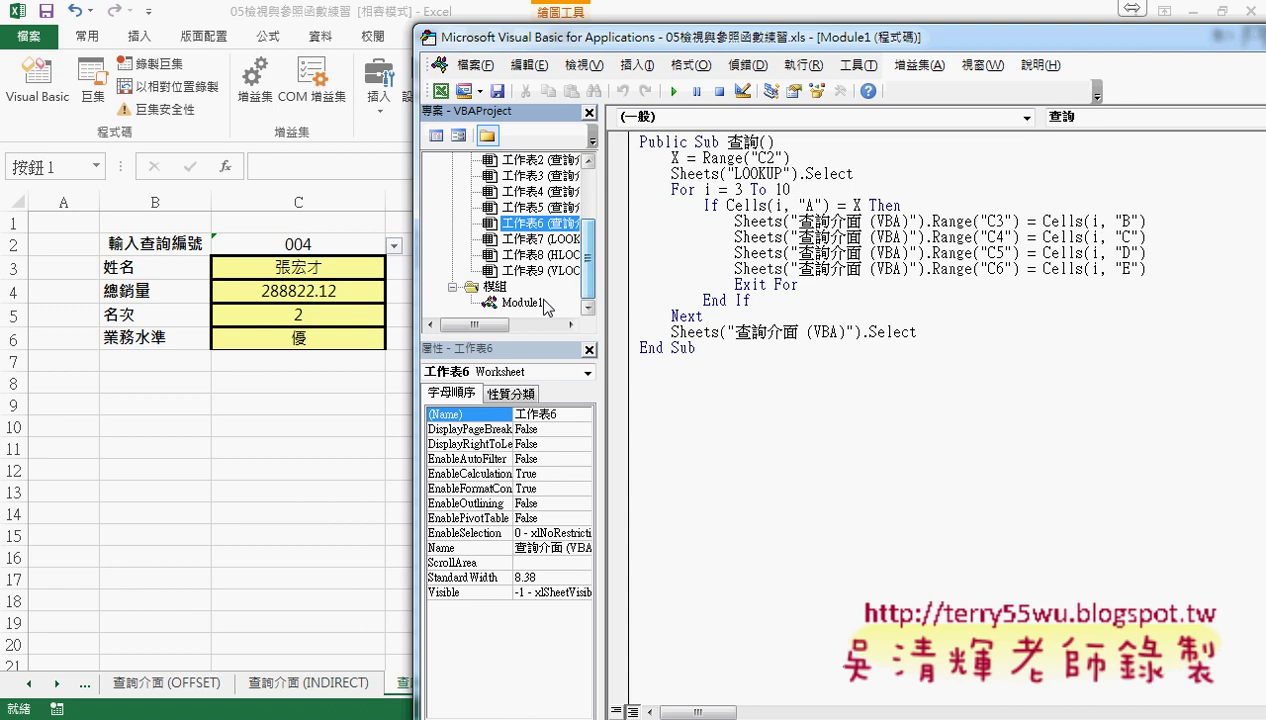
# Select Module1, highlight Sub, and shift the code window to reveal the 查詢 button.
pyautogui.click(530, 302)
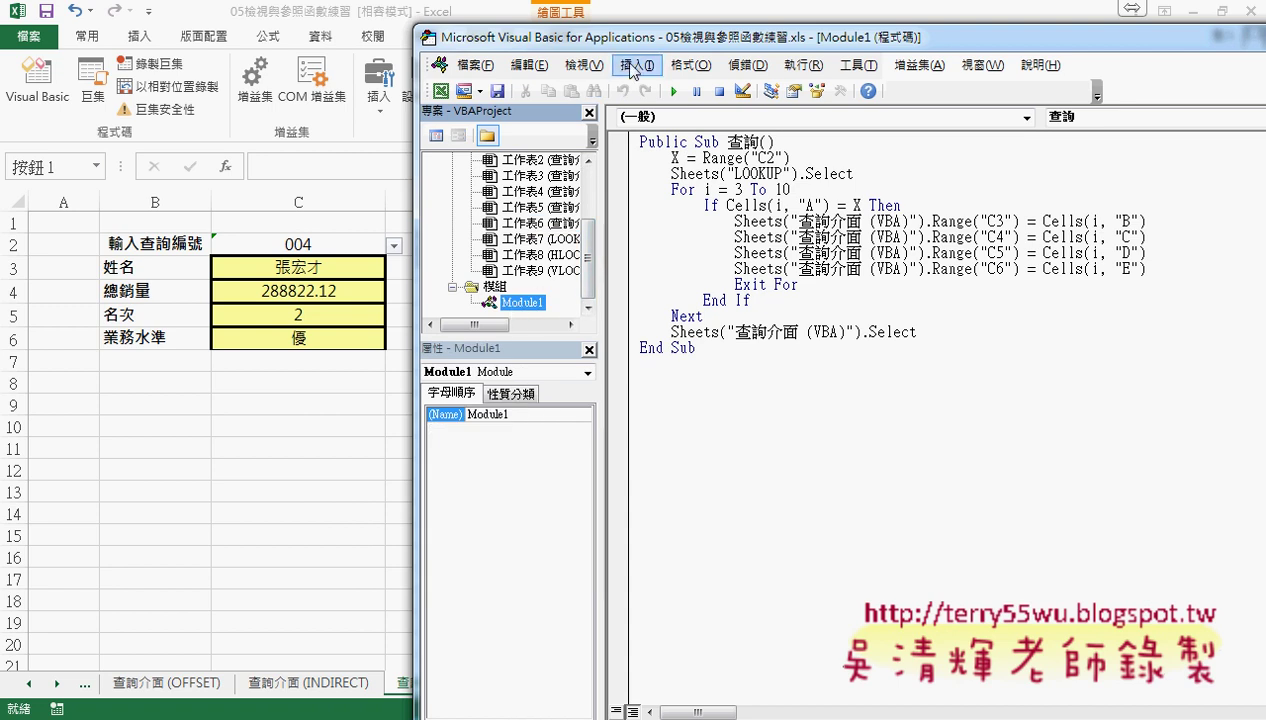
pyautogui.doubleClick(707, 142)
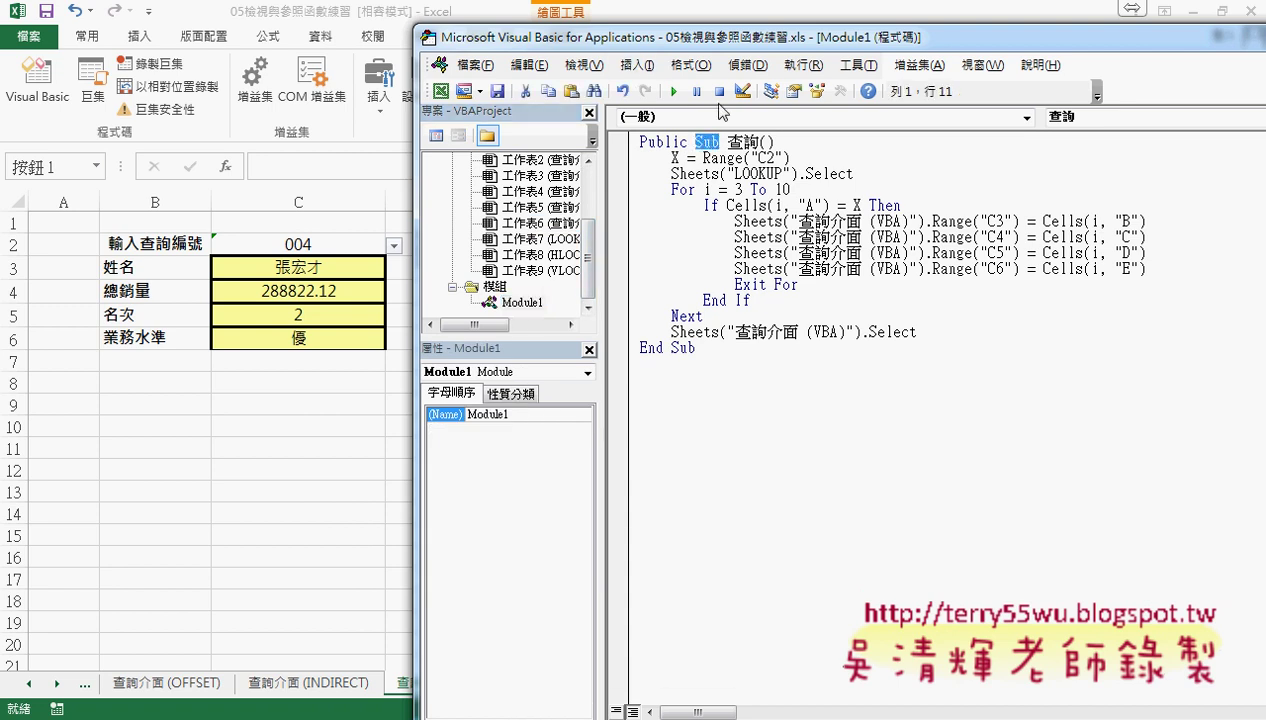
pyautogui.moveTo(715, 40); pyautogui.dragTo(822, 30)
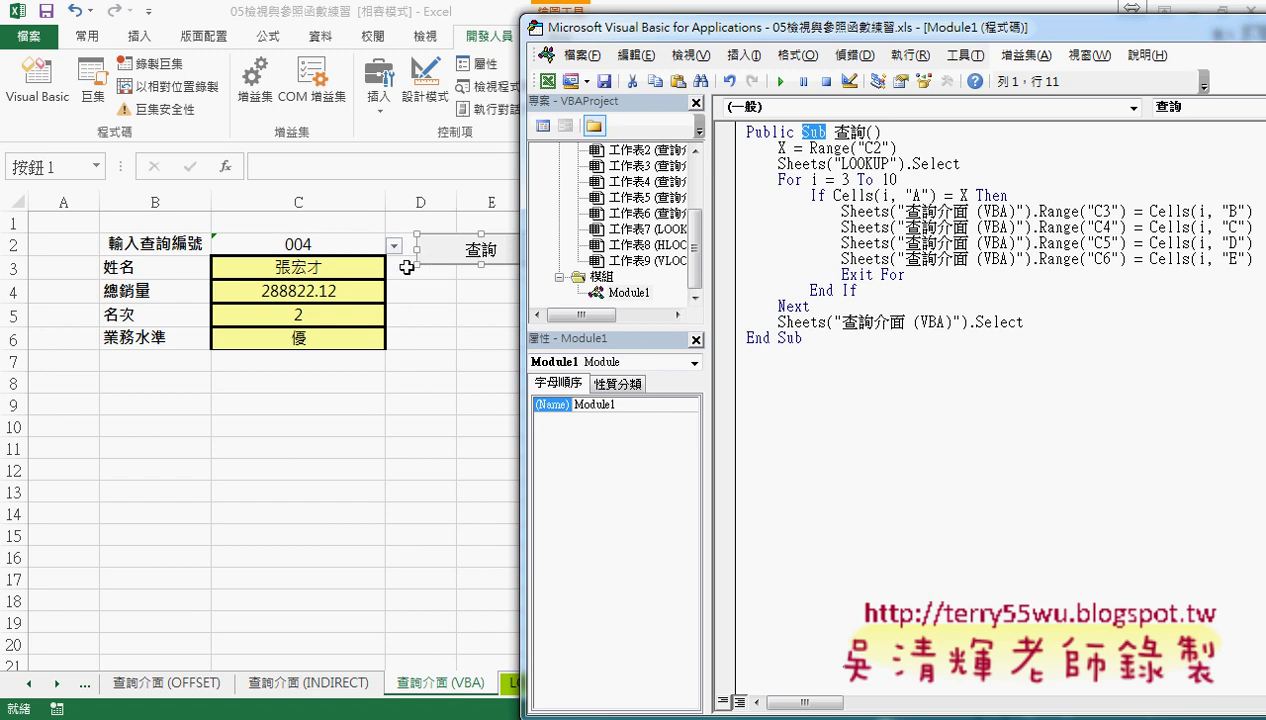
# Highlight Range("C2") on line 2, circling ID 004 in C2 and underlining variable X.
pyautogui.click(931, 150)
pyautogui.hotkey('shift', 'Left')
pyautogui.hotkey('shift', 'Left')
pyautogui.hotkey('shift', 'Left')
pyautogui.hotkey('shift', 'Left')
pyautogui.hotkey('shift', 'Left')
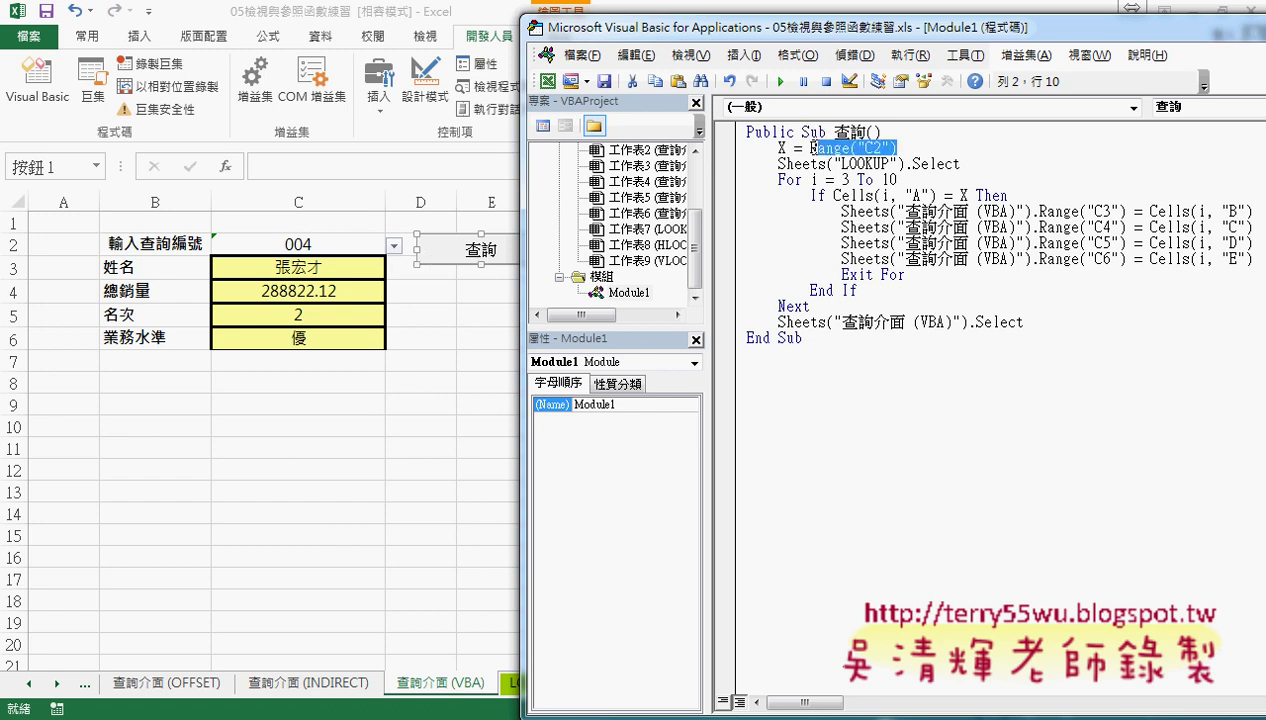
pyautogui.hotkey('shift', 'Left')
pyautogui.hotkey('shift', 'Left')
pyautogui.hotkey('shift', 'Left')
pyautogui.moveTo(300, 227); pyautogui.dragTo(306, 229)
pyautogui.moveTo(777, 157)
pyautogui.mouseDown()
pyautogui.moveTo(790, 160)
pyautogui.moveTo(790, 130)
pyautogui.mouseUp()
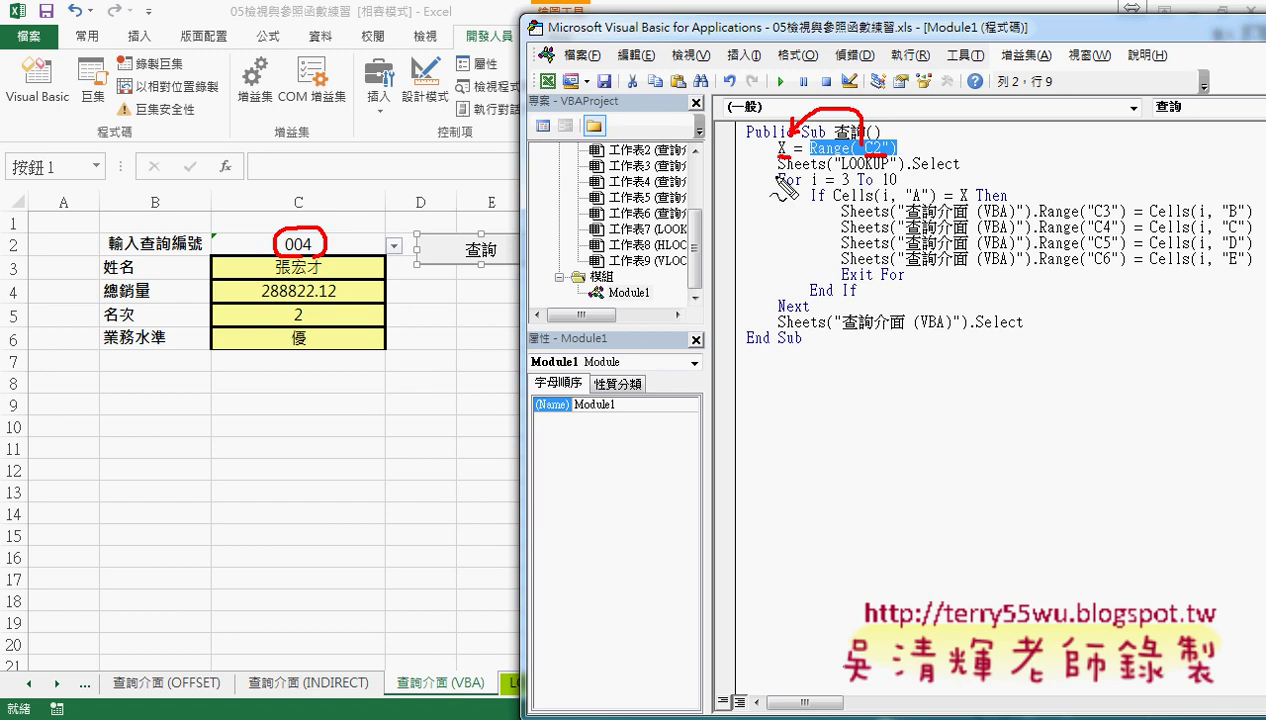
# Pen-mark the LOOKUP tab and underline Sheets("LOOKUP") in the code, then clear the marks.
pyautogui.moveTo(521, 706); pyautogui.dragTo(520, 664)
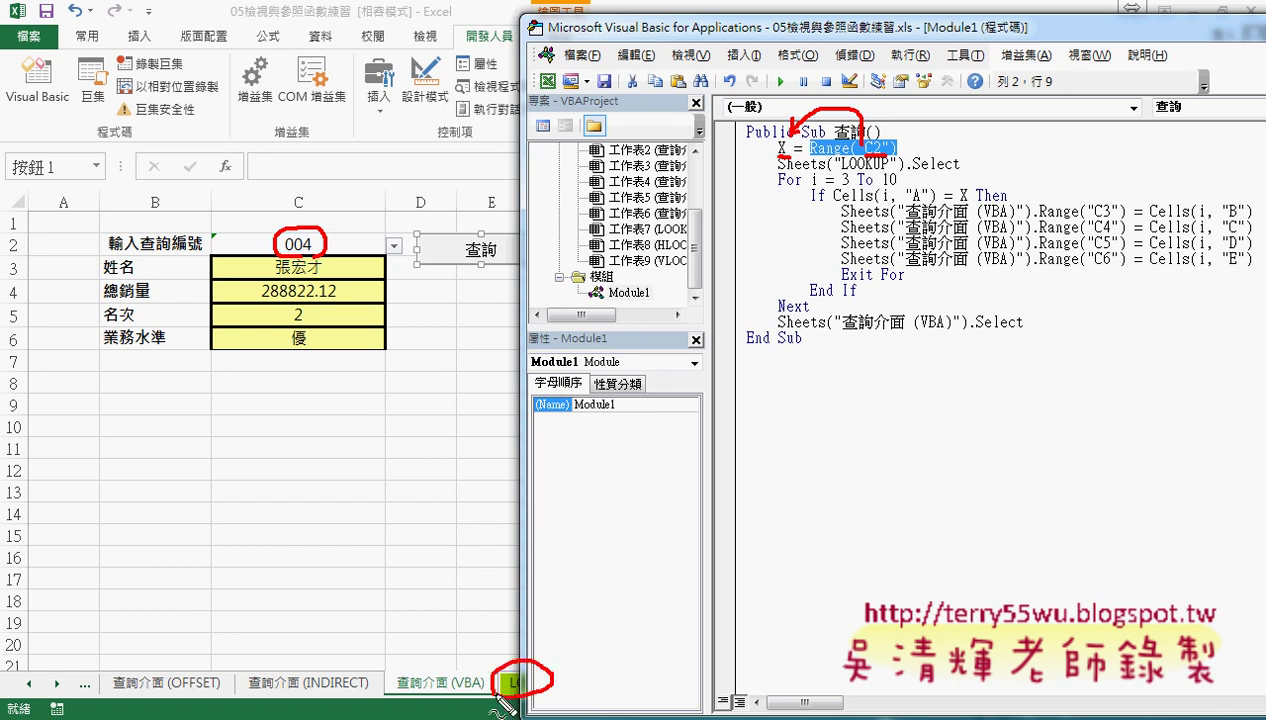
pyautogui.moveTo(778, 172); pyautogui.dragTo(830, 172)
pyautogui.moveTo(830, 173); pyautogui.dragTo(964, 171)
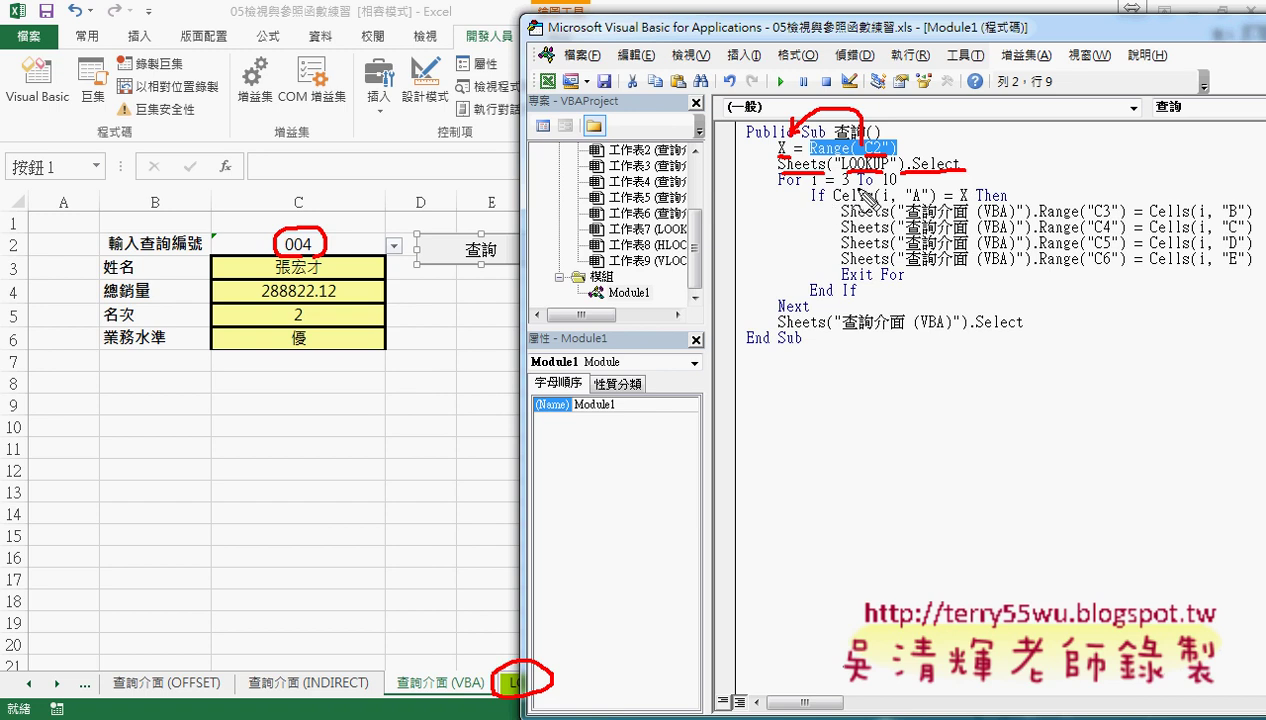
pyautogui.press('Escape')
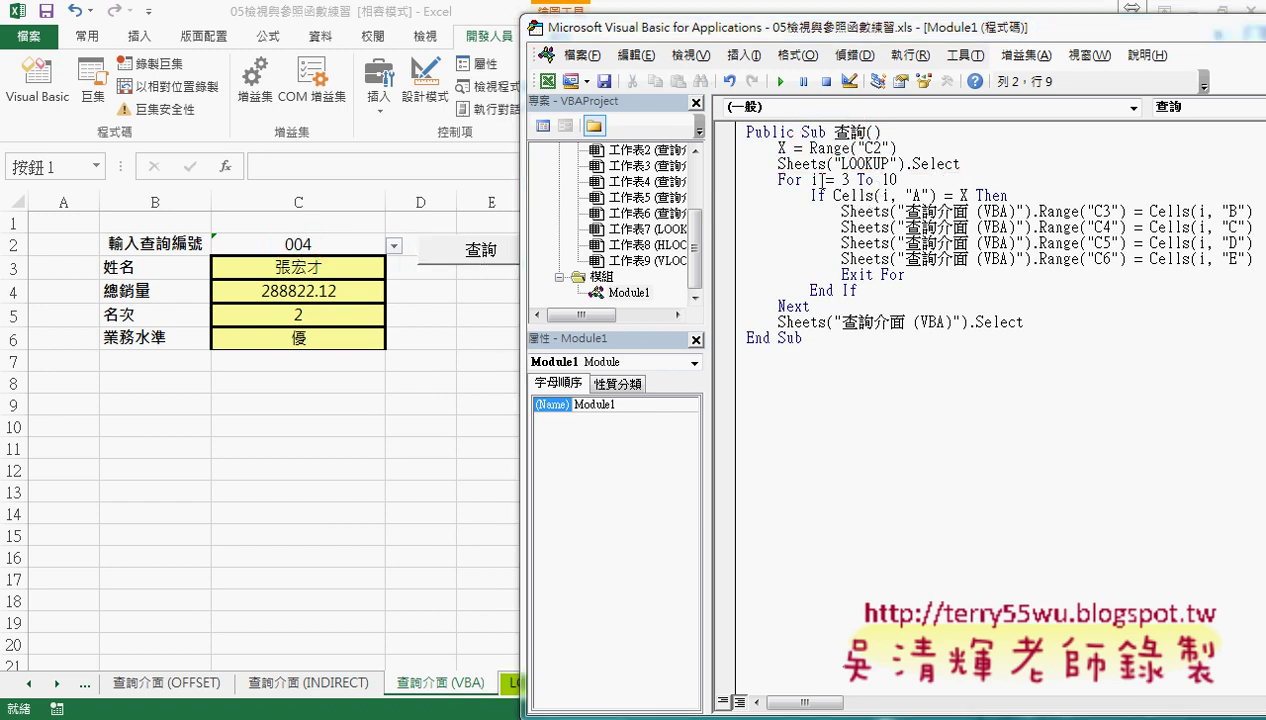
# Highlight the Sheets("LOOKUP").Select line and loop variable i, then show the LOOKUP sheet.
pyautogui.moveTo(776, 164); pyautogui.dragTo(975, 163)
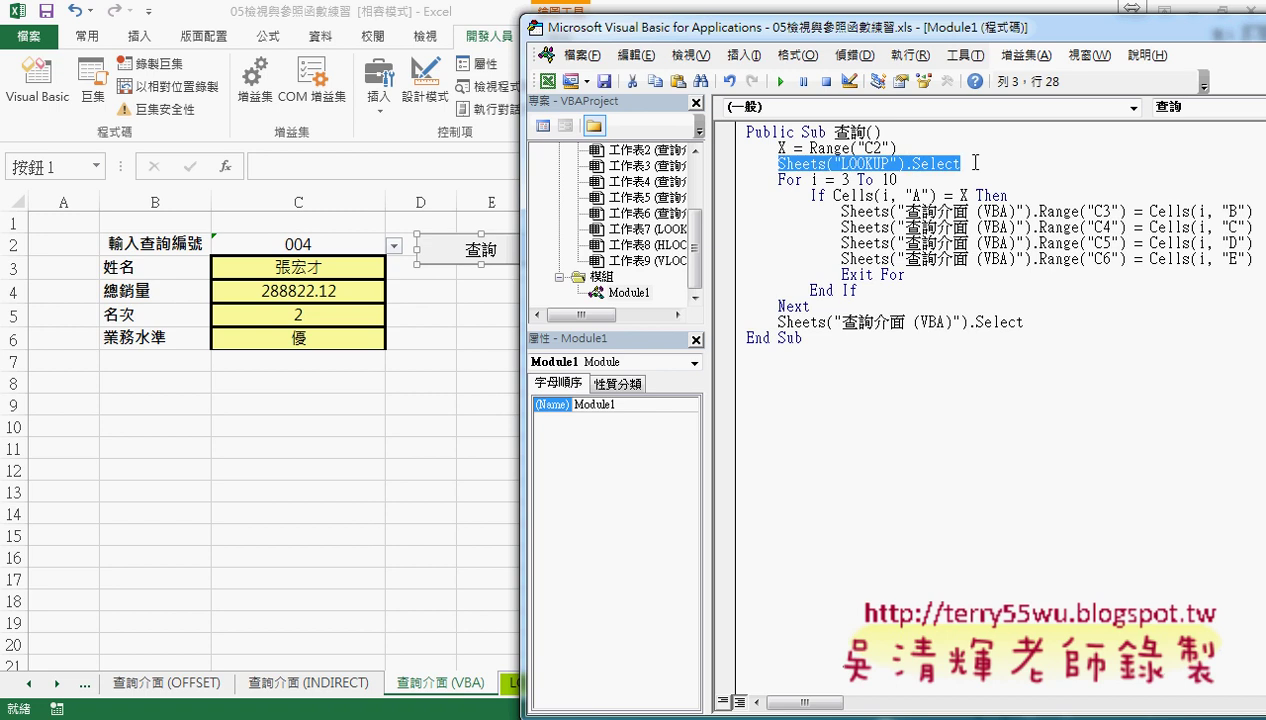
pyautogui.doubleClick(815, 180)
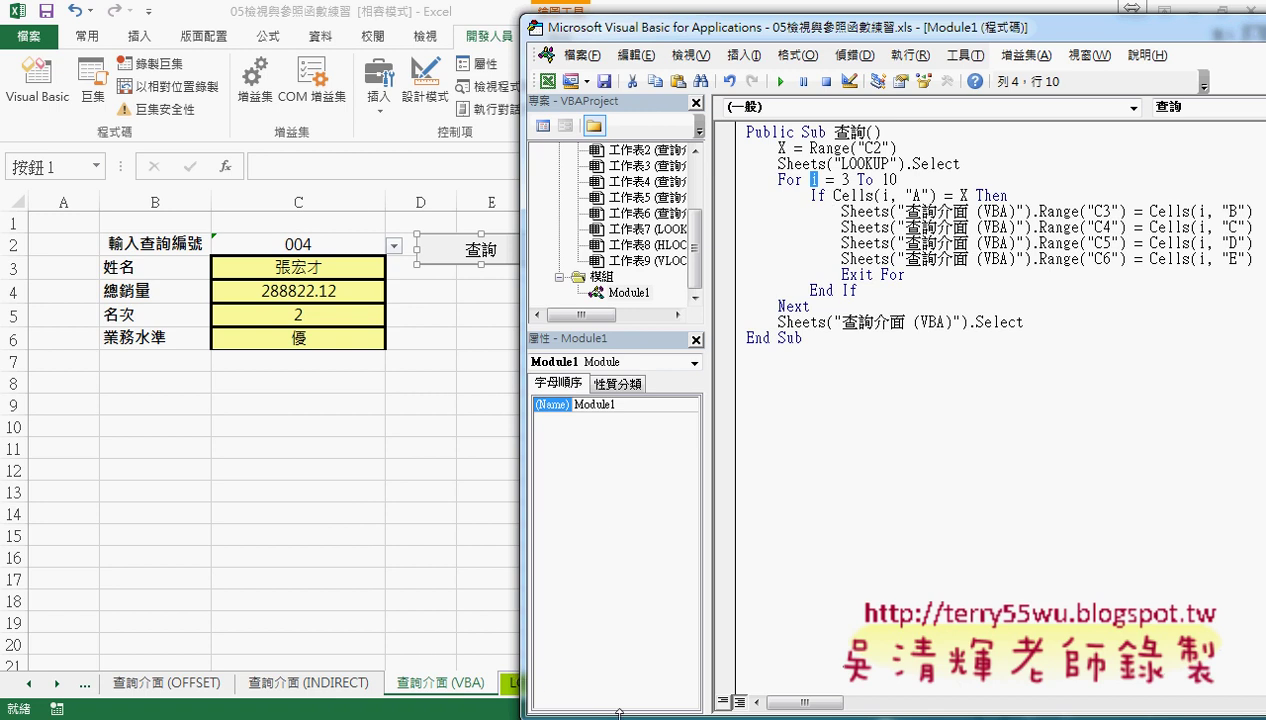
pyautogui.moveTo(619, 713); pyautogui.dragTo(611, 645)
pyautogui.click(547, 688)
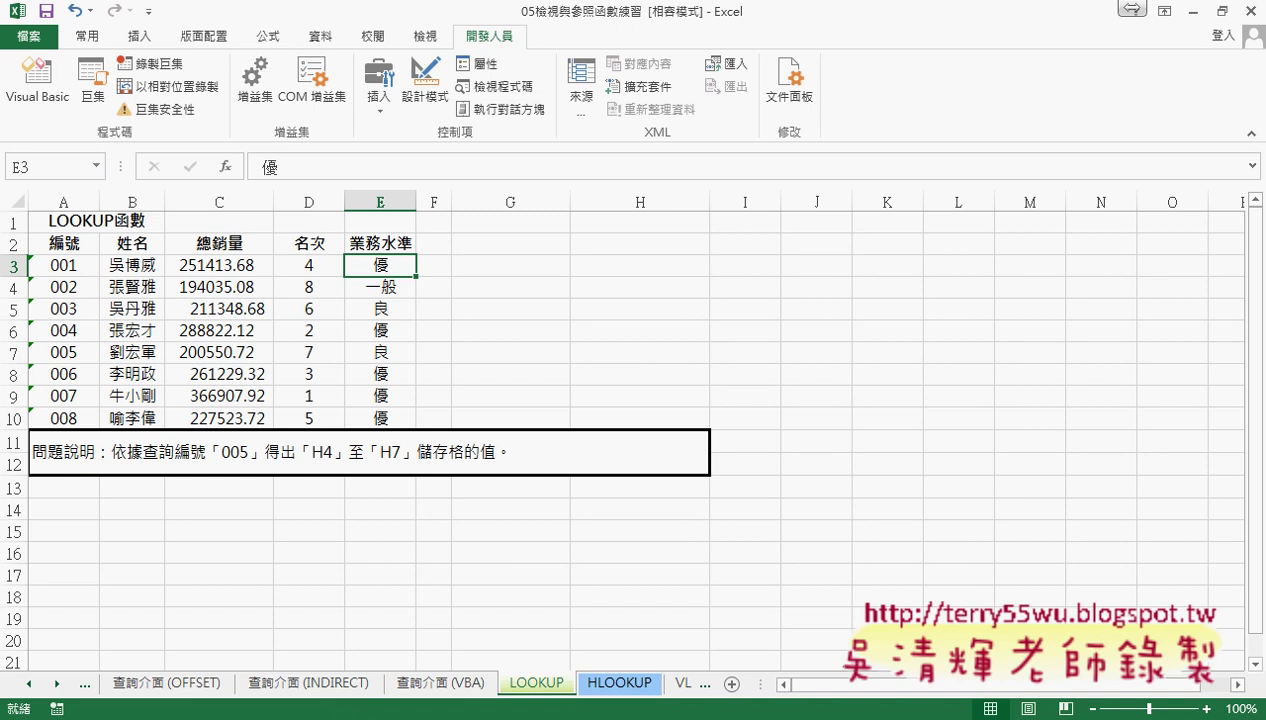
# Bring the VBA editor back and highlight Cells(i, "A") and Then on the If line.
pyautogui.moveTo(270, 712)
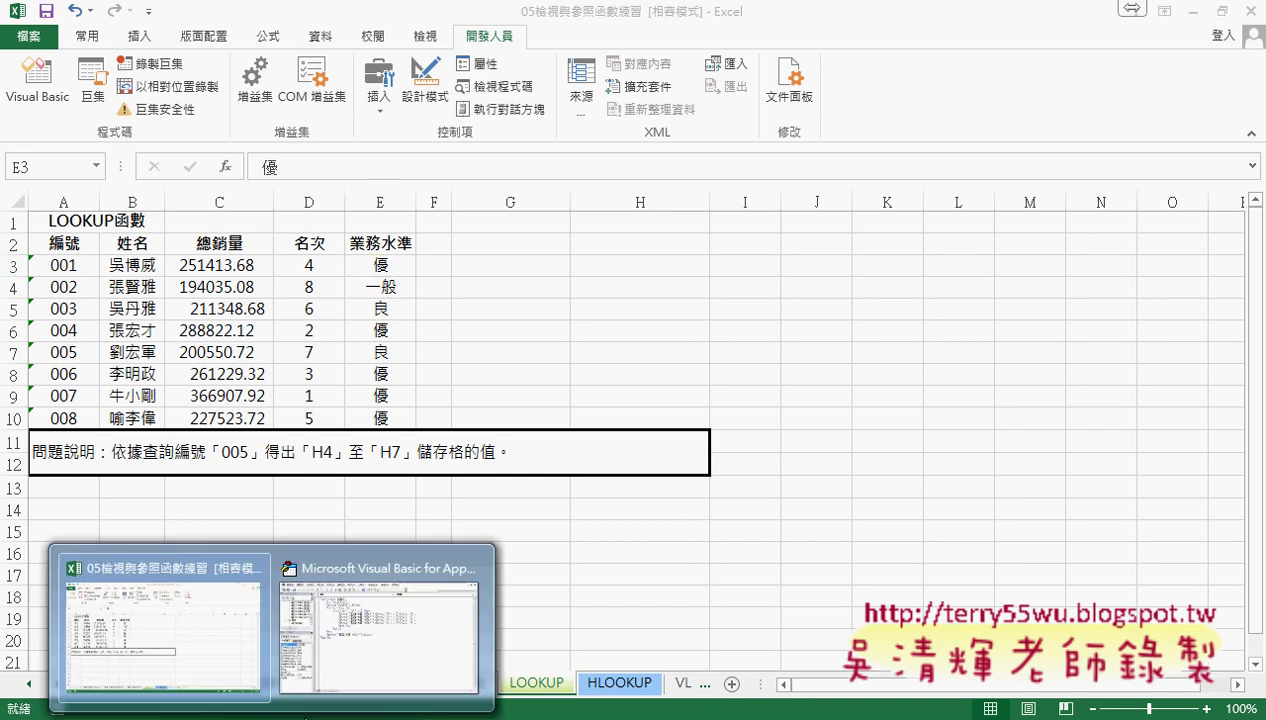
pyautogui.click(376, 640)
pyautogui.moveTo(835, 196); pyautogui.dragTo(933, 196)
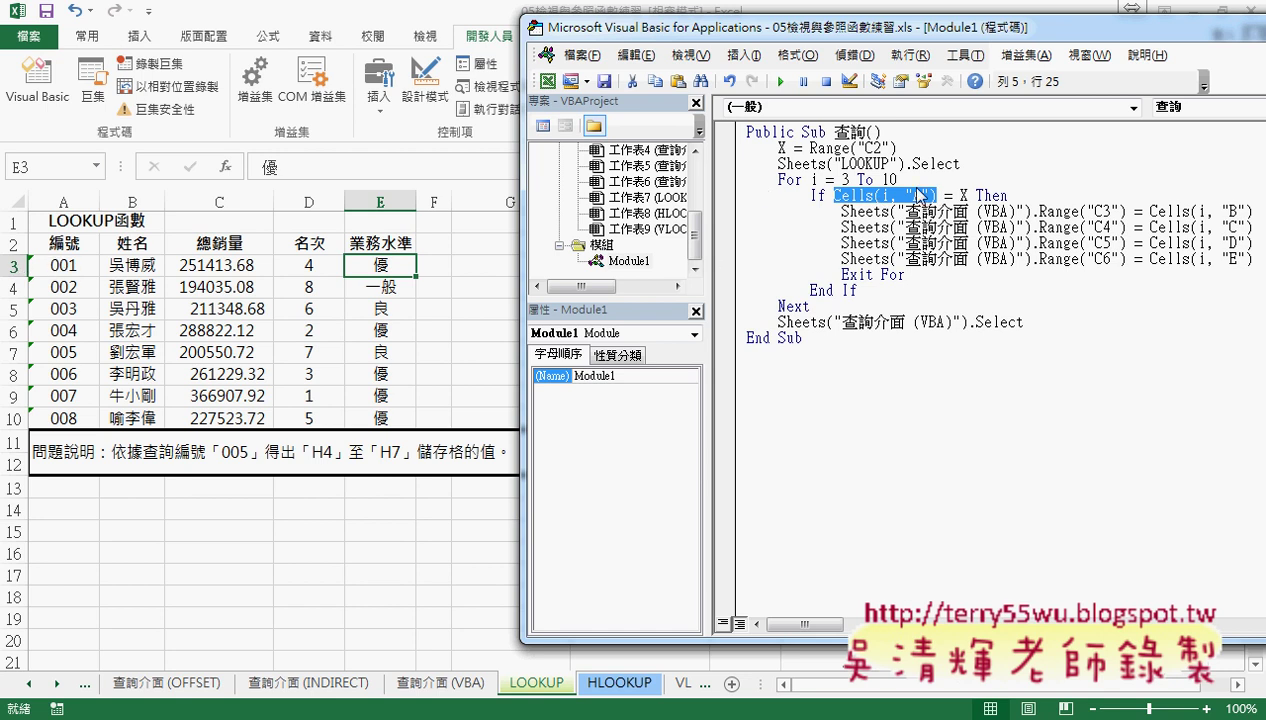
pyautogui.moveTo(968, 192); pyautogui.dragTo(1009, 192)
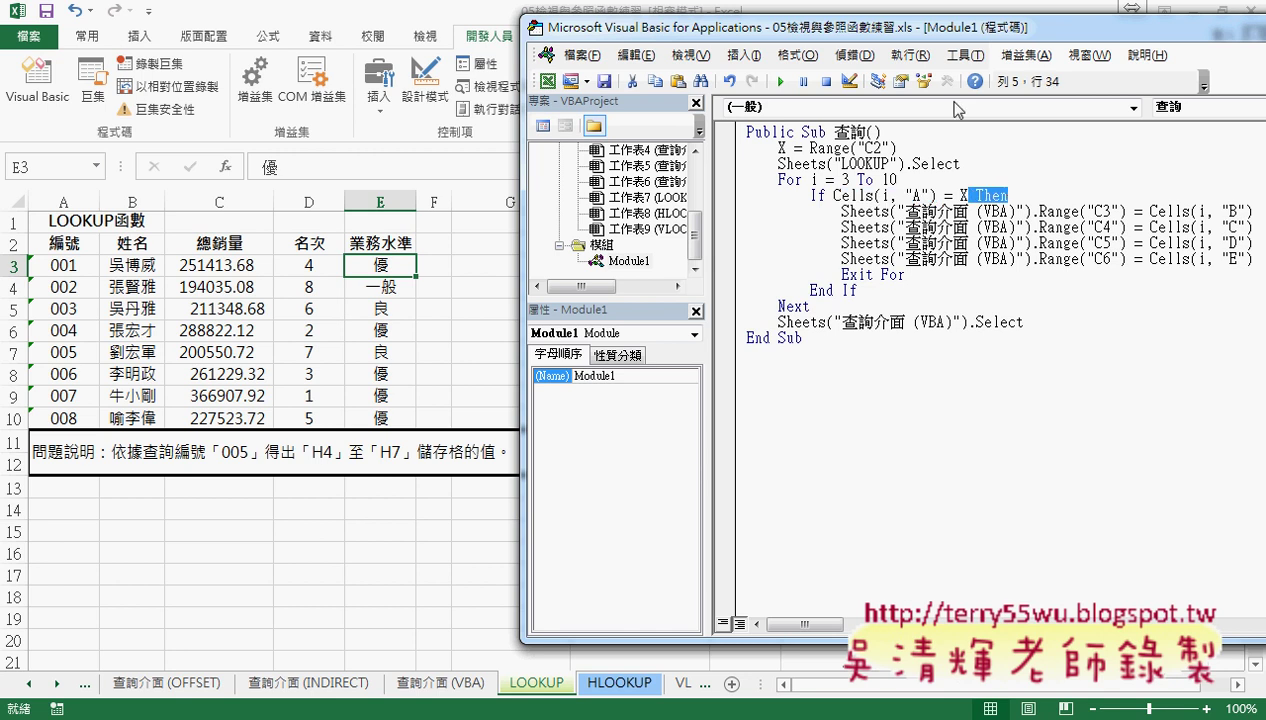
# Place the code beside the LOOKUP table, highlighting Cells(i, "B") and marking the 004 row.
pyautogui.moveTo(919, 36); pyautogui.dragTo(799, 38)
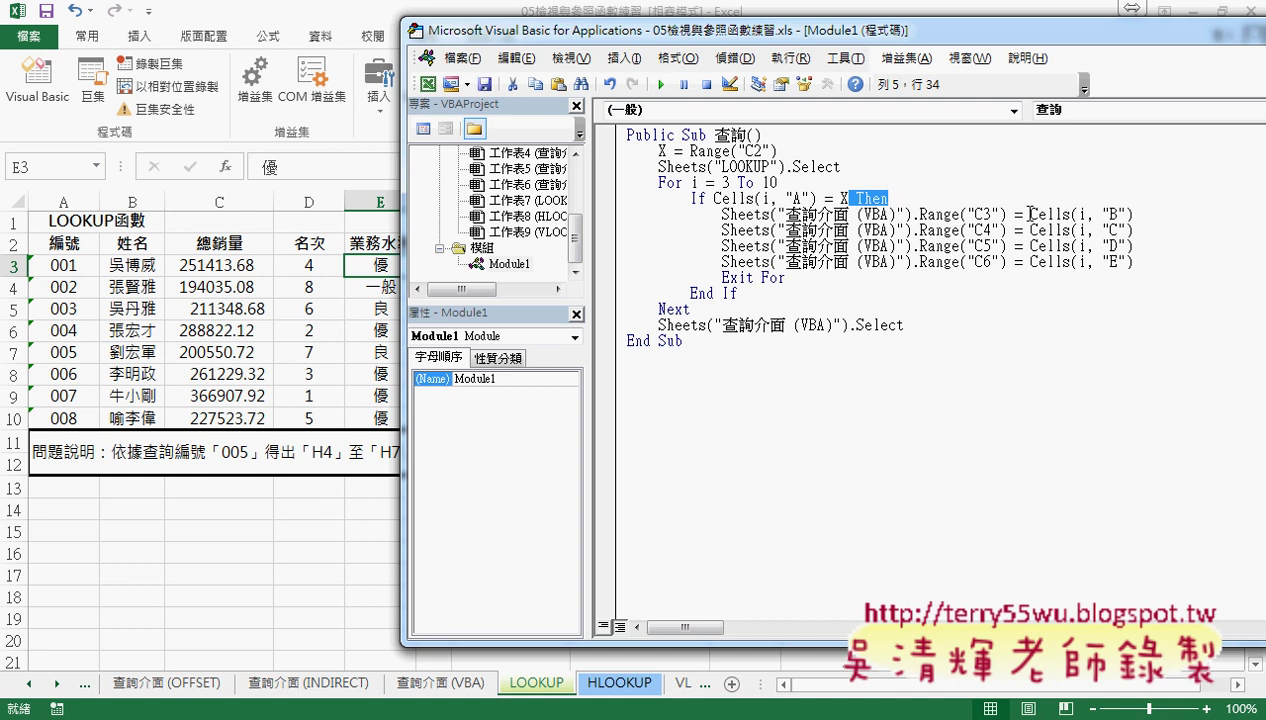
pyautogui.moveTo(1030, 213); pyautogui.dragTo(1134, 212)
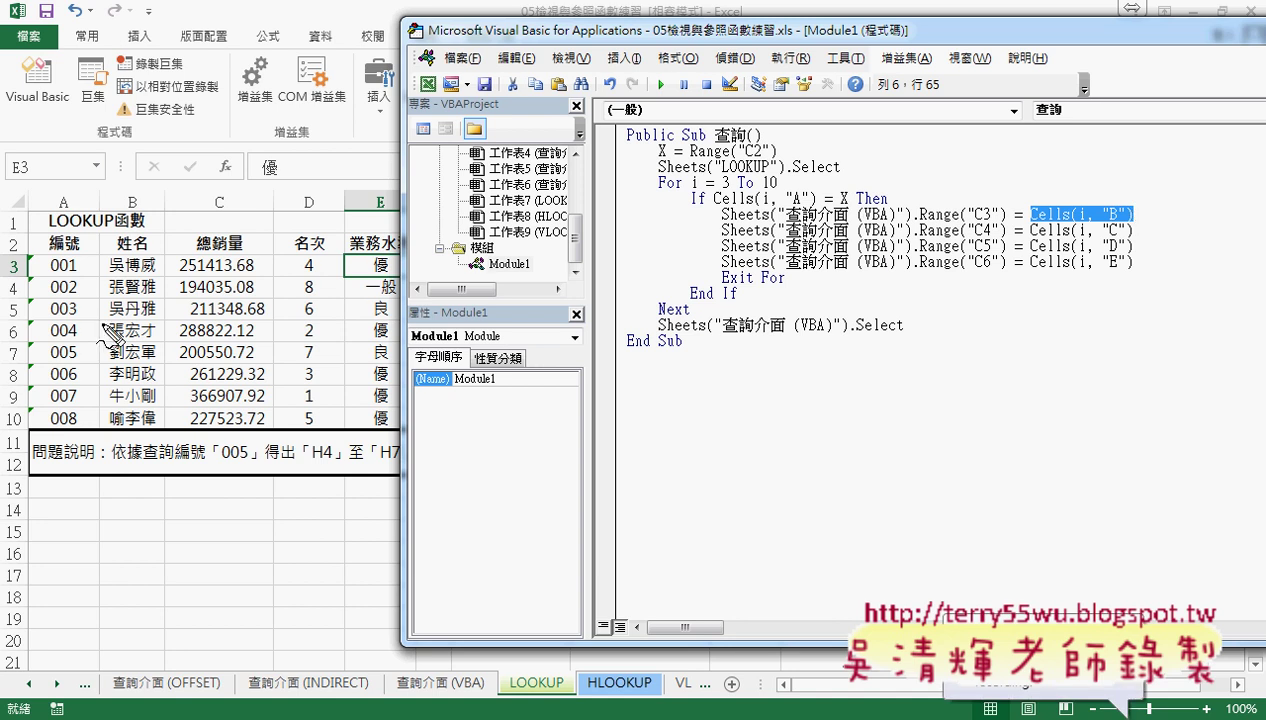
pyautogui.moveTo(104, 322)
pyautogui.mouseDown()
pyautogui.moveTo(97, 340)
pyautogui.moveTo(165, 321)
pyautogui.moveTo(150, 348)
pyautogui.moveTo(378, 333)
pyautogui.moveTo(344, 340)
pyautogui.mouseUp()
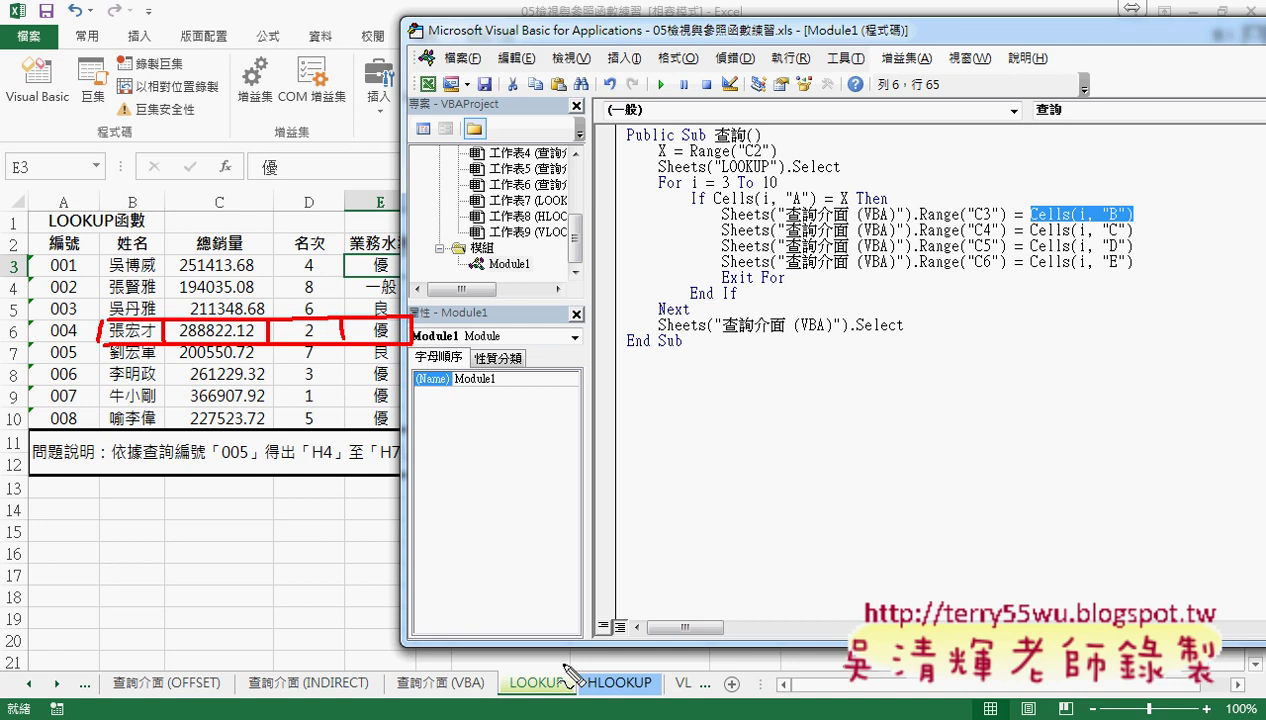
pyautogui.moveTo(480, 690)
pyautogui.mouseDown()
pyautogui.moveTo(400, 692)
pyautogui.moveTo(408, 681)
pyautogui.mouseUp()
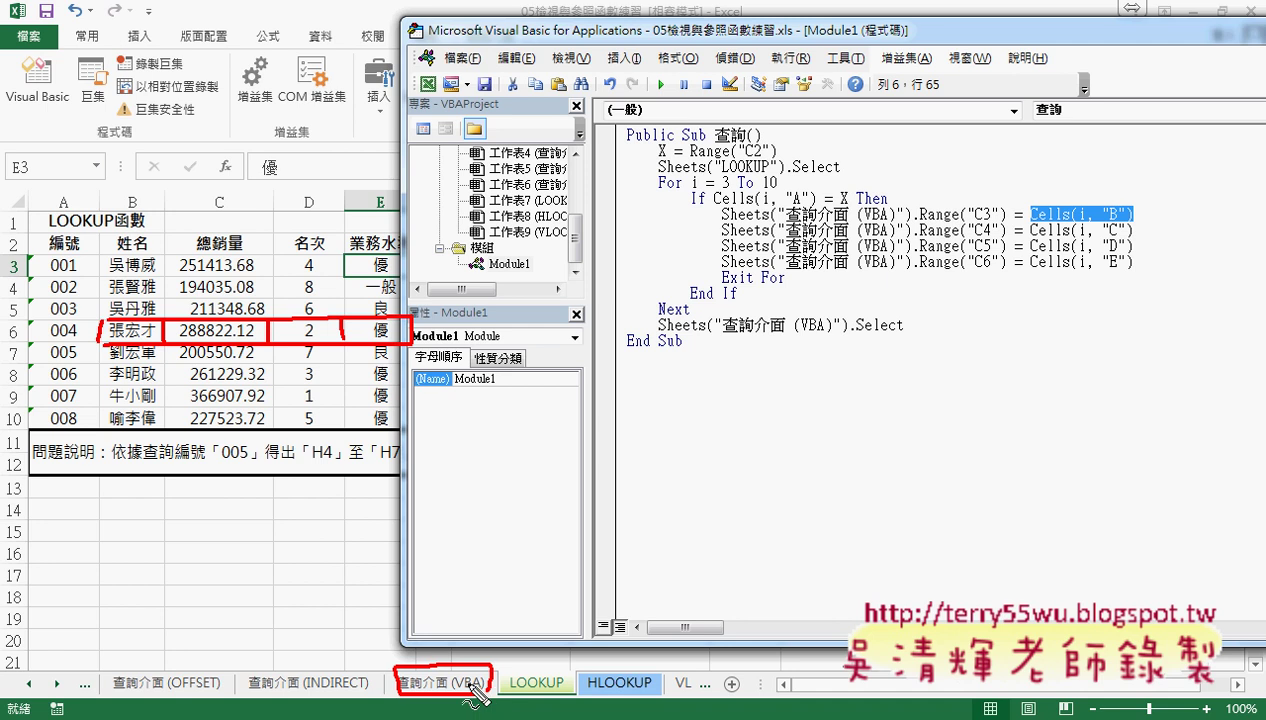
pyautogui.moveTo(846, 221)
pyautogui.mouseDown()
pyautogui.moveTo(856, 260)
pyautogui.moveTo(856, 230)
pyautogui.mouseUp()
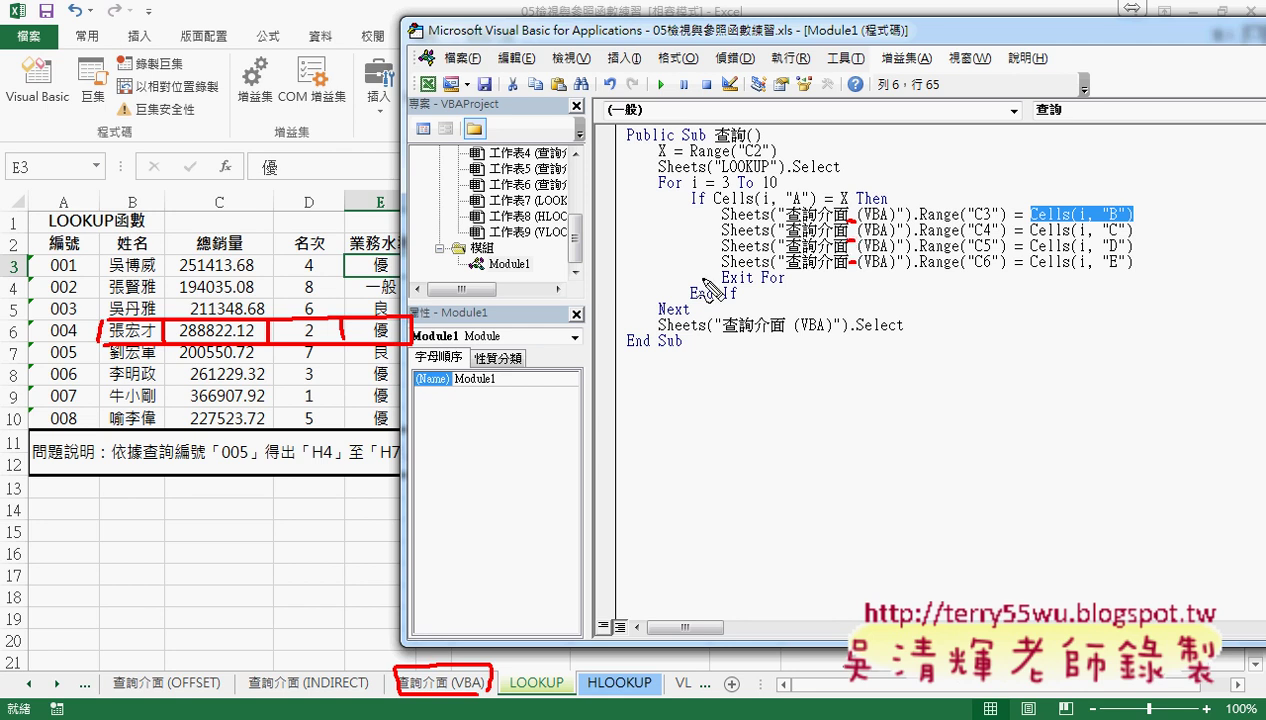
pyautogui.moveTo(1088, 198); pyautogui.dragTo(1020, 208)
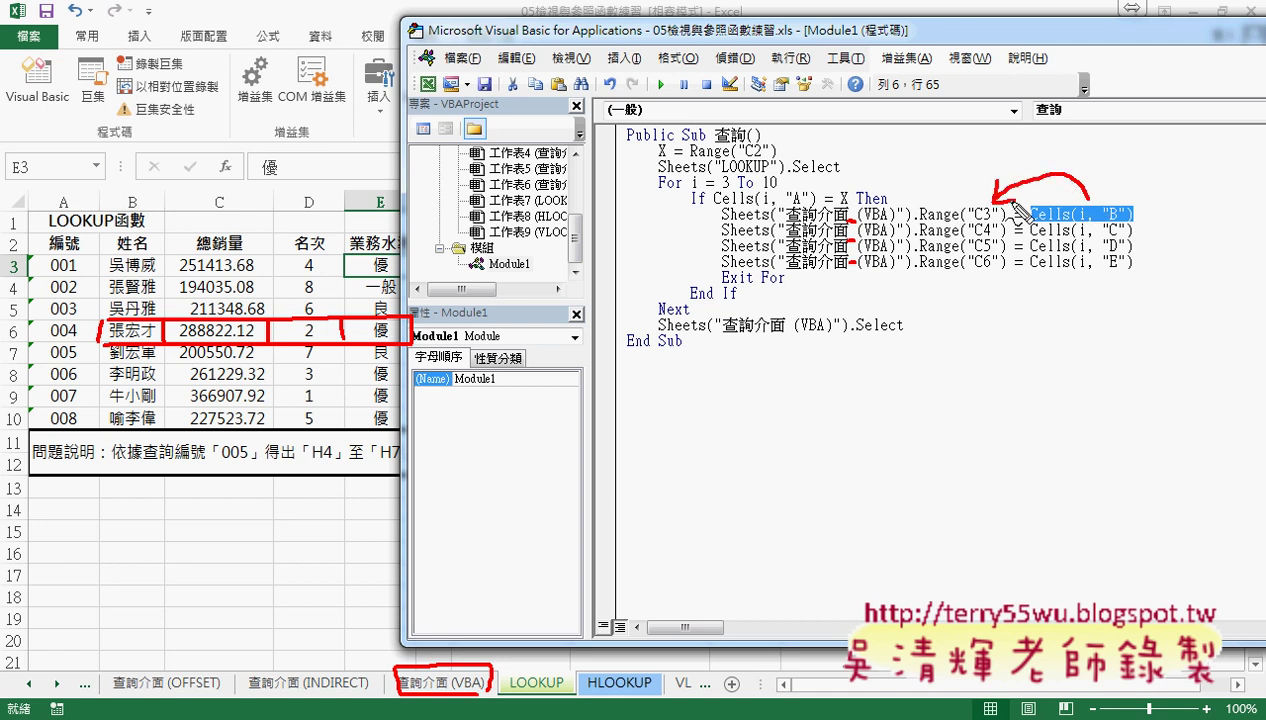
pyautogui.moveTo(1030, 223); pyautogui.dragTo(1135, 222)
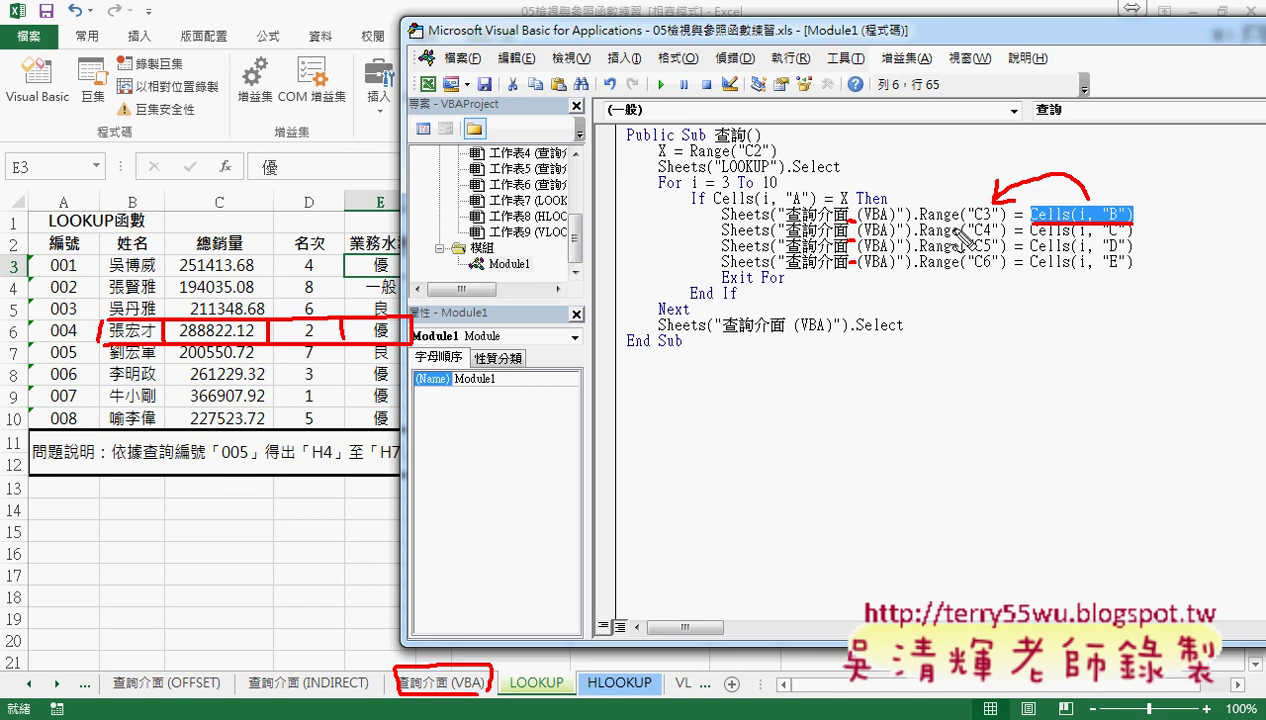
pyautogui.press('Escape')
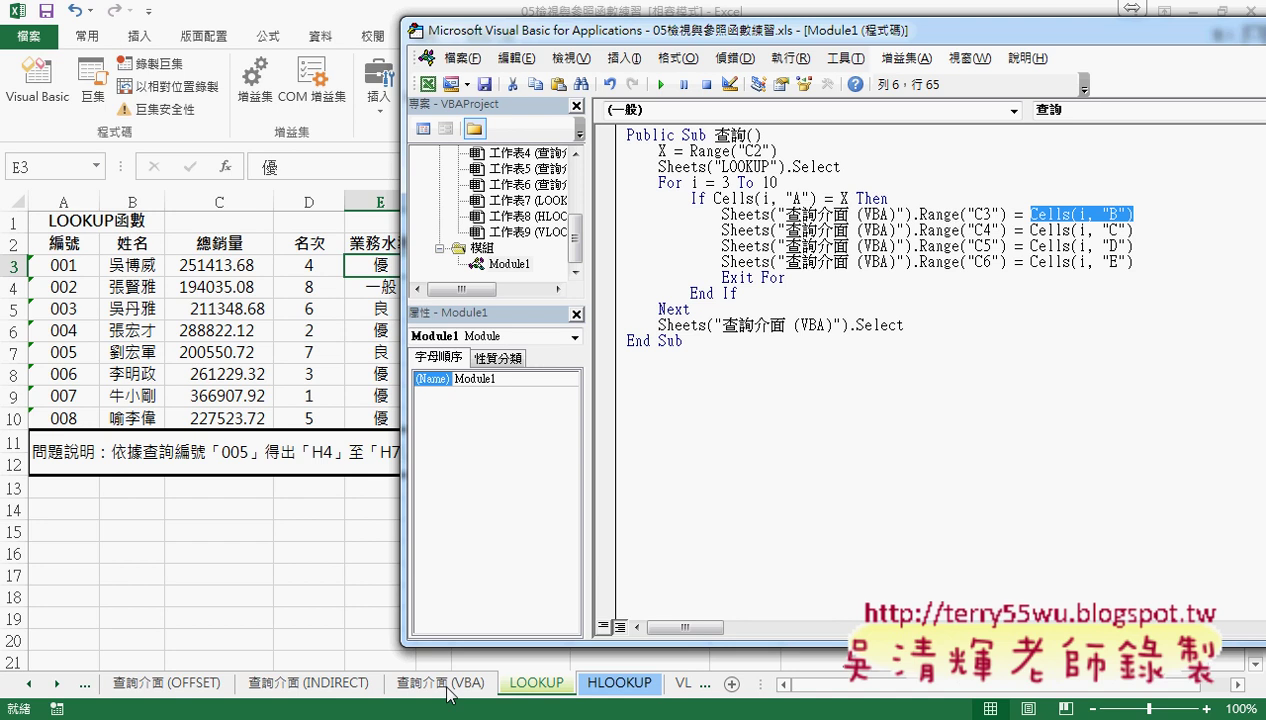
# Highlight 查詢介面 (VBA) in the C3 line, show that sheet, then bring the editor back.
pyautogui.moveTo(722, 215); pyautogui.dragTo(897, 212)
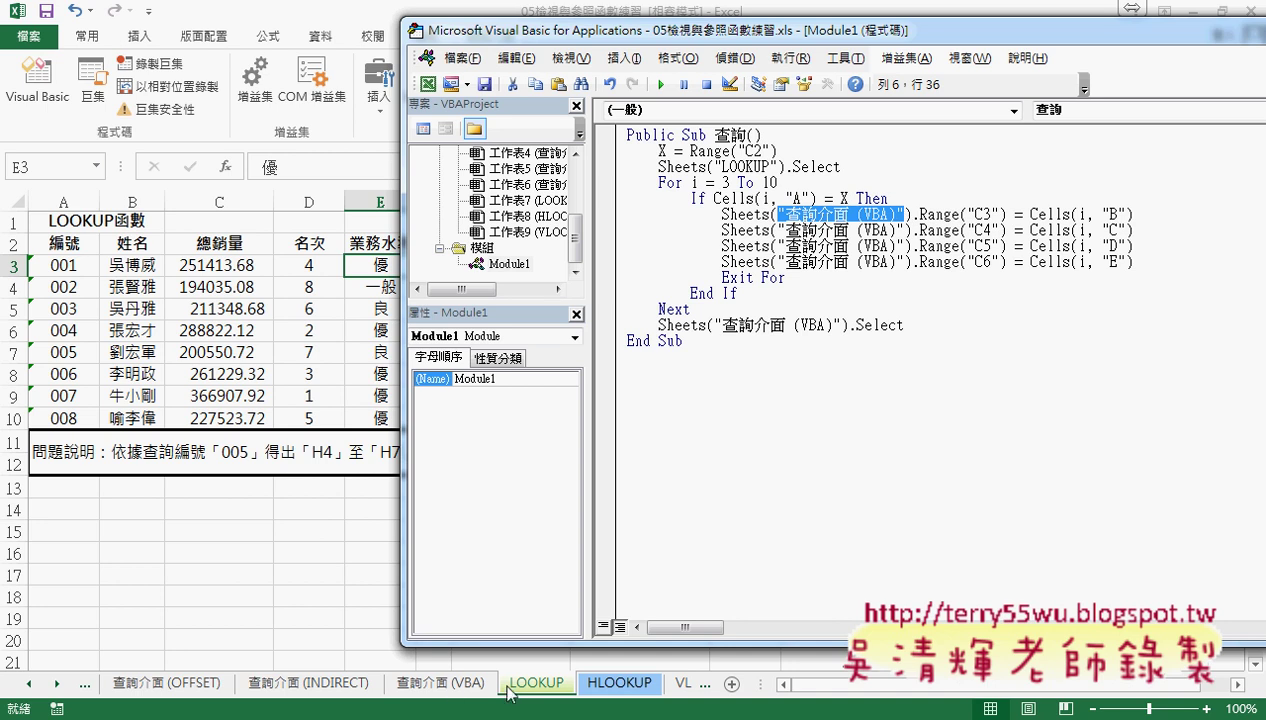
pyautogui.click(465, 685)
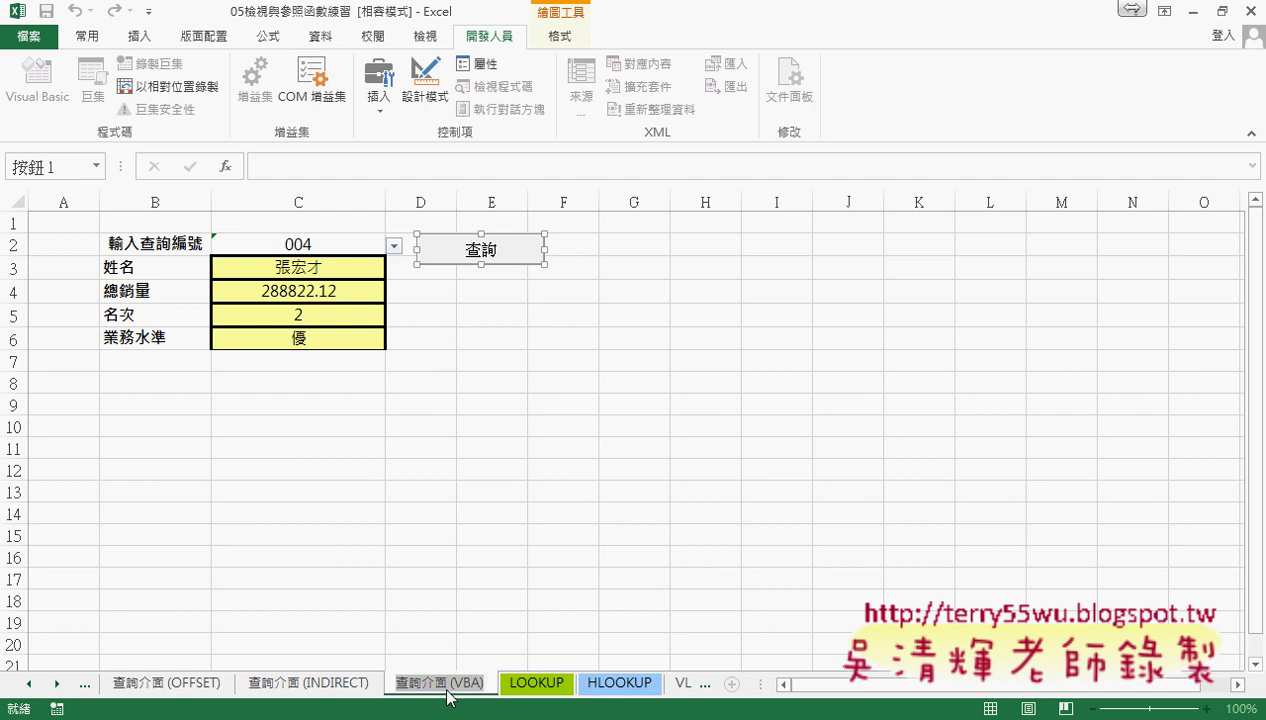
pyautogui.moveTo(330, 718)
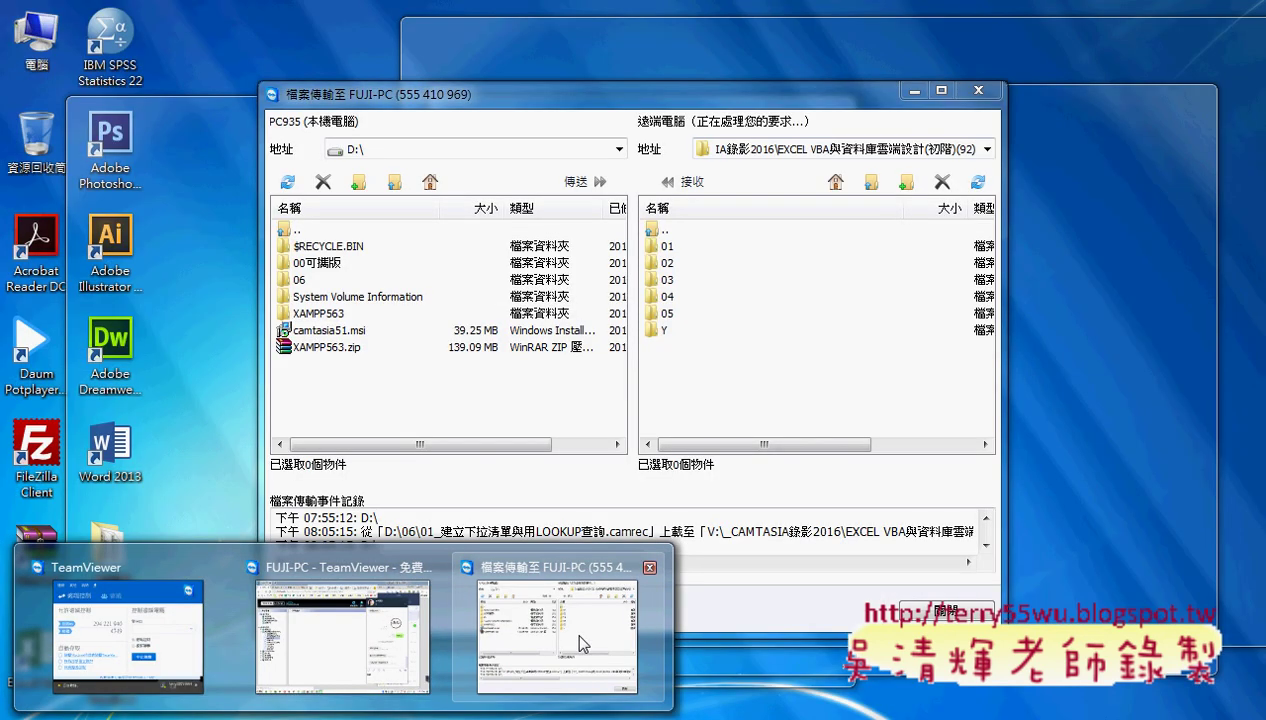
pyautogui.click(564, 641)
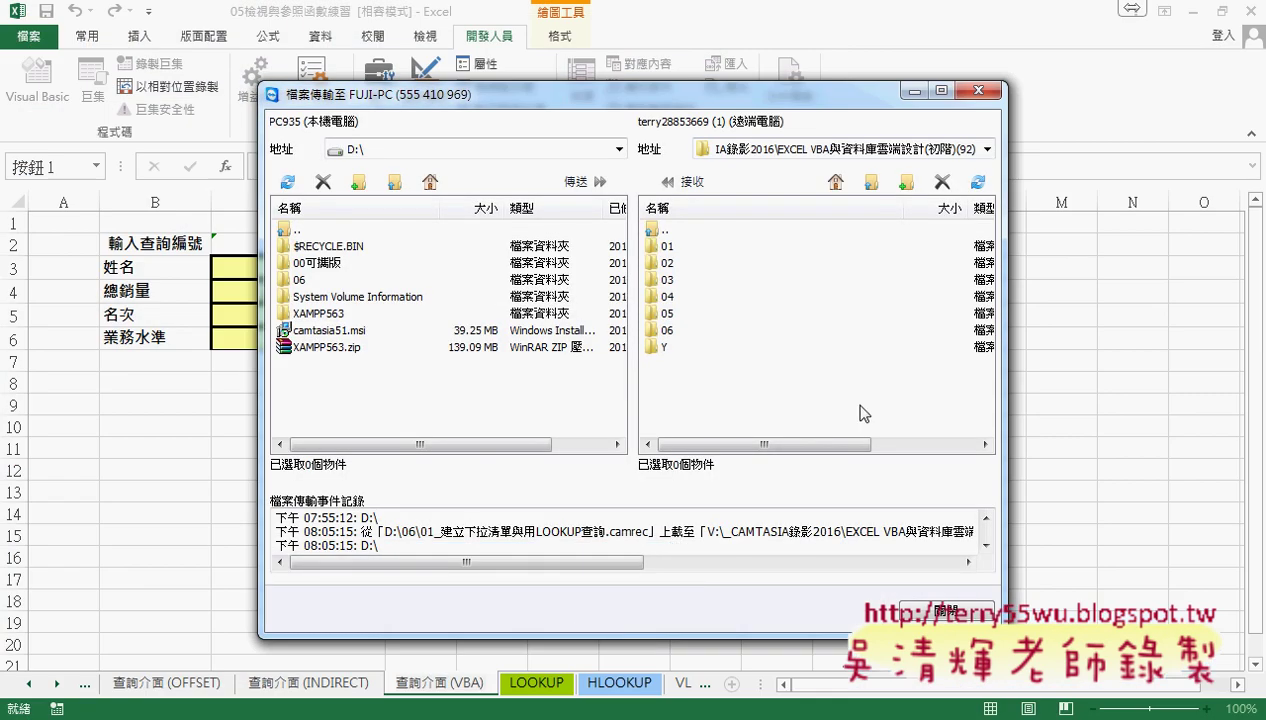
pyautogui.click(370, 608)
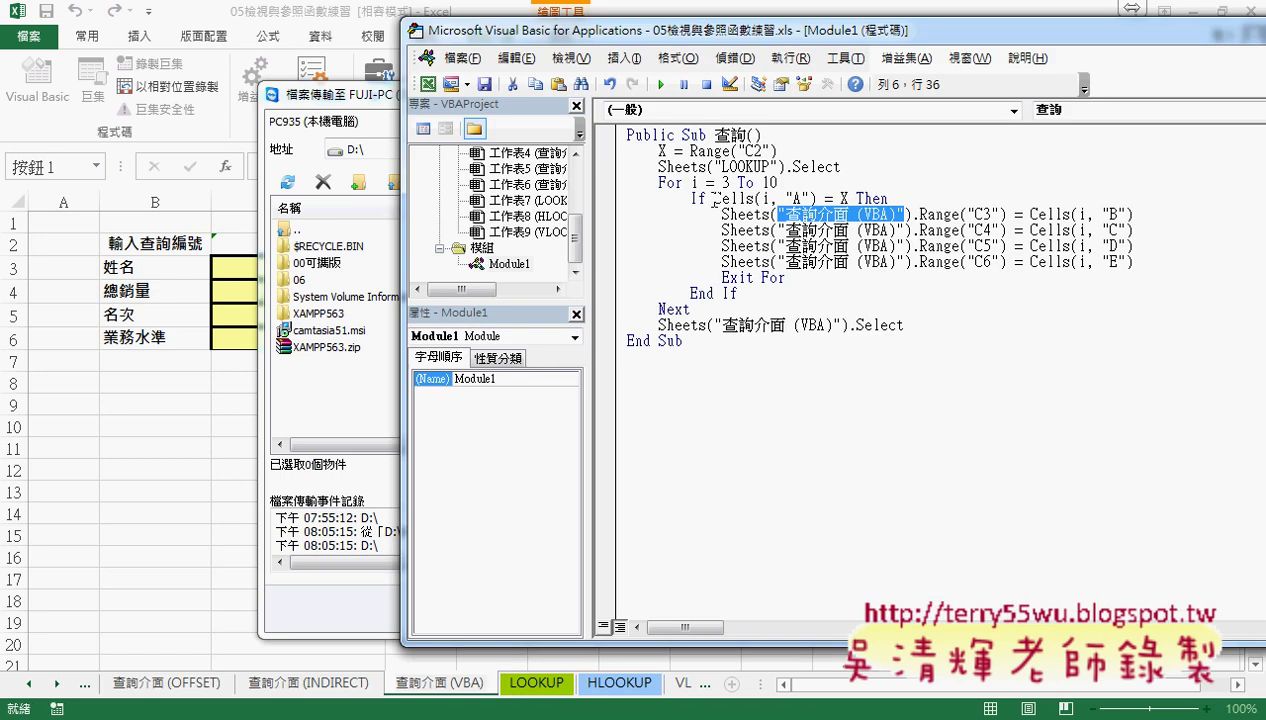
# Reselect the sheet name in the code, then bring forward the query sheet with ID 004's results.
pyautogui.click(849, 214)
pyautogui.moveTo(785, 214); pyautogui.dragTo(893, 218)
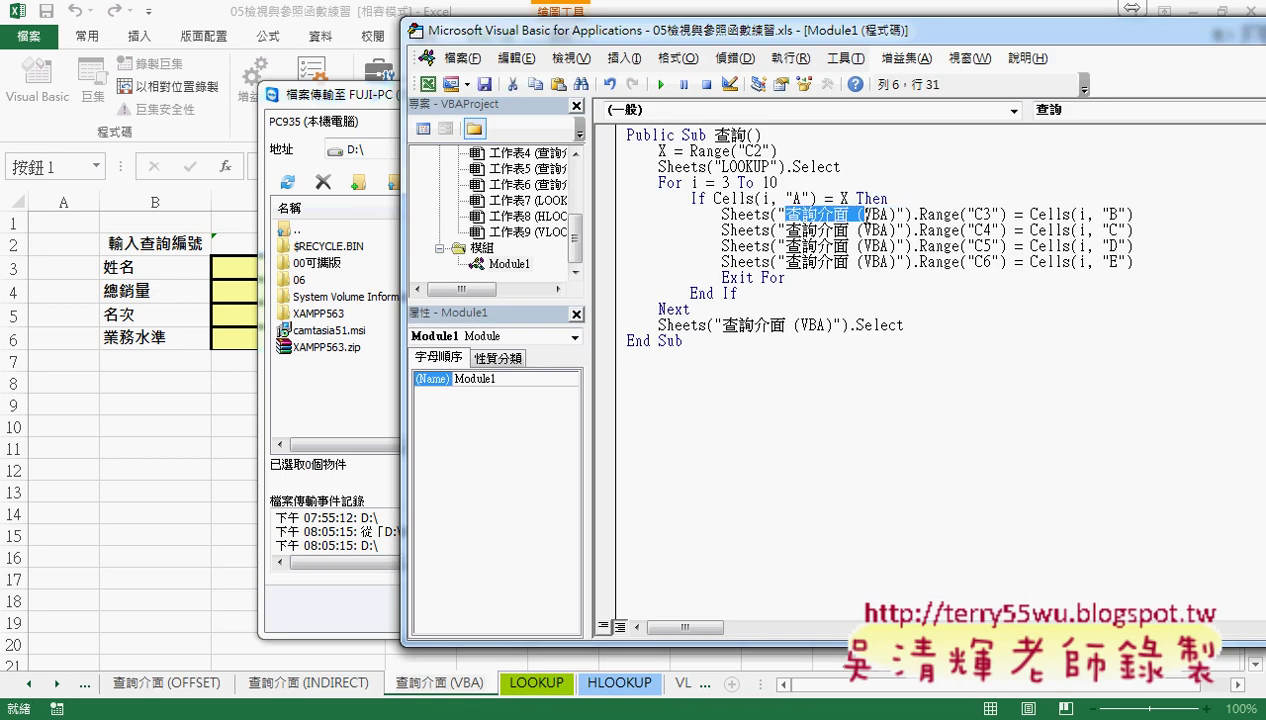
pyautogui.click(893, 218)
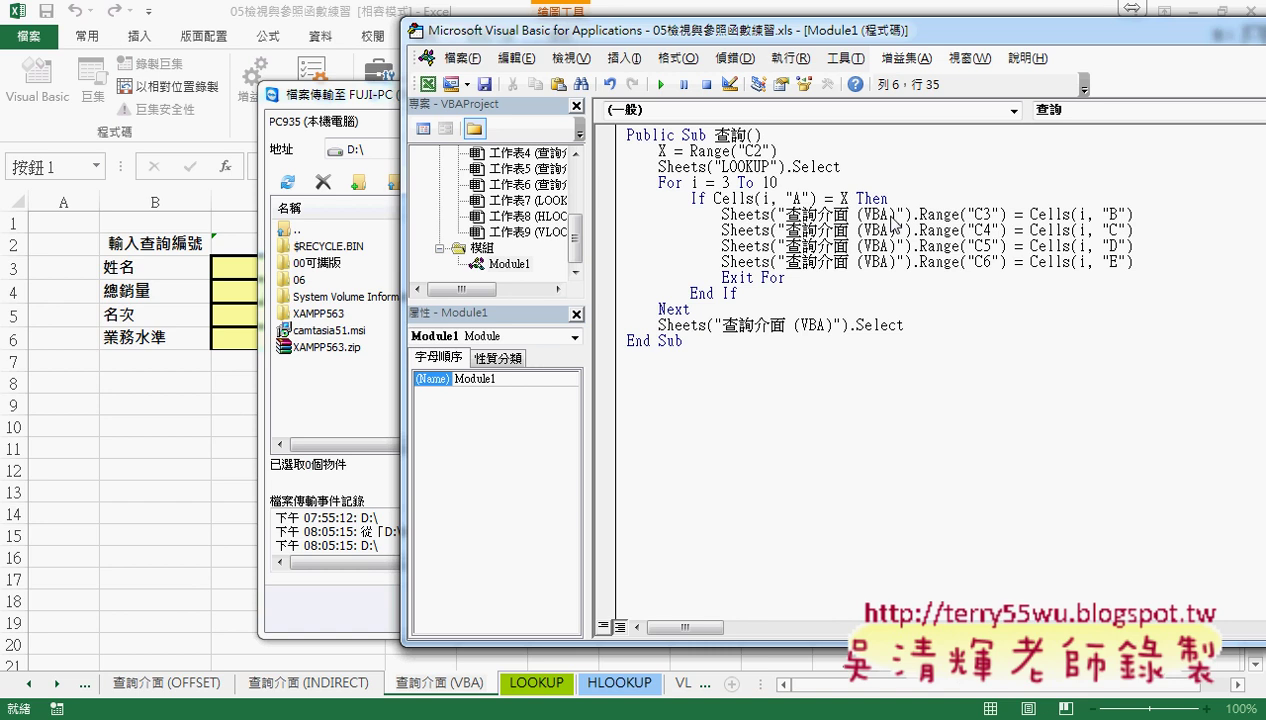
pyautogui.click(183, 423)
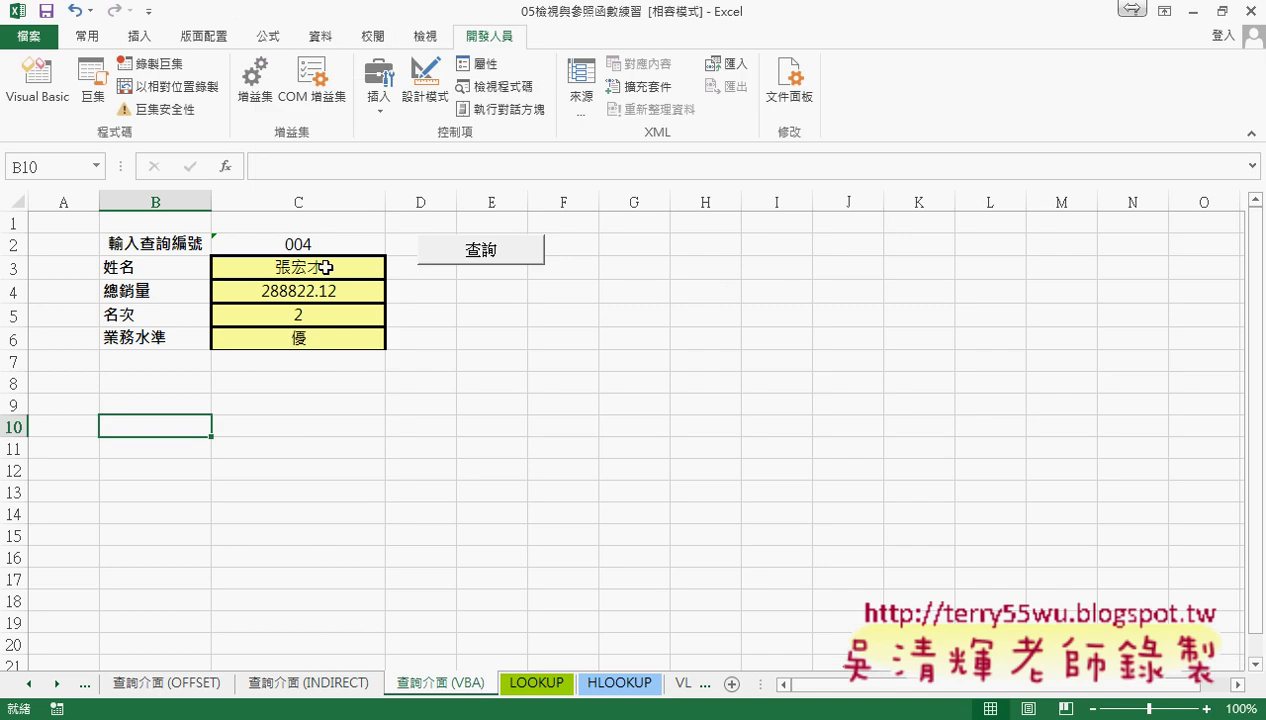
pyautogui.click(326, 268)
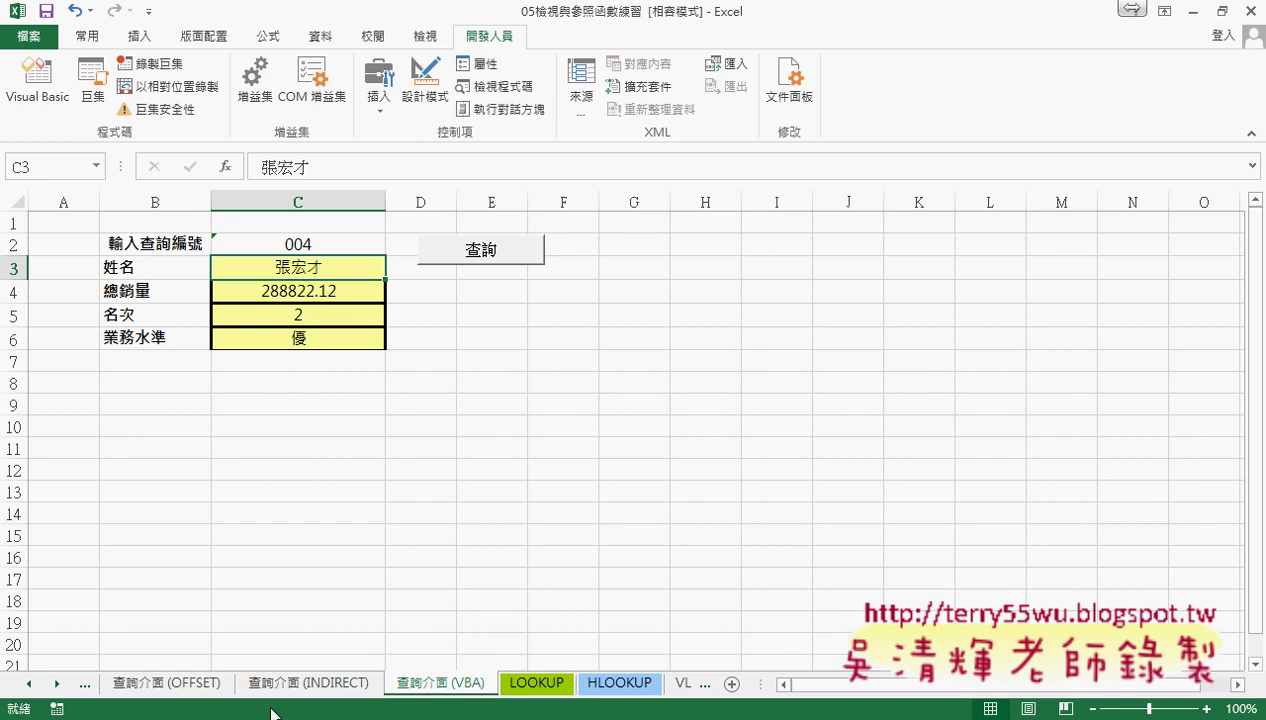
pyautogui.moveTo(273, 705)
pyautogui.click(397, 655)
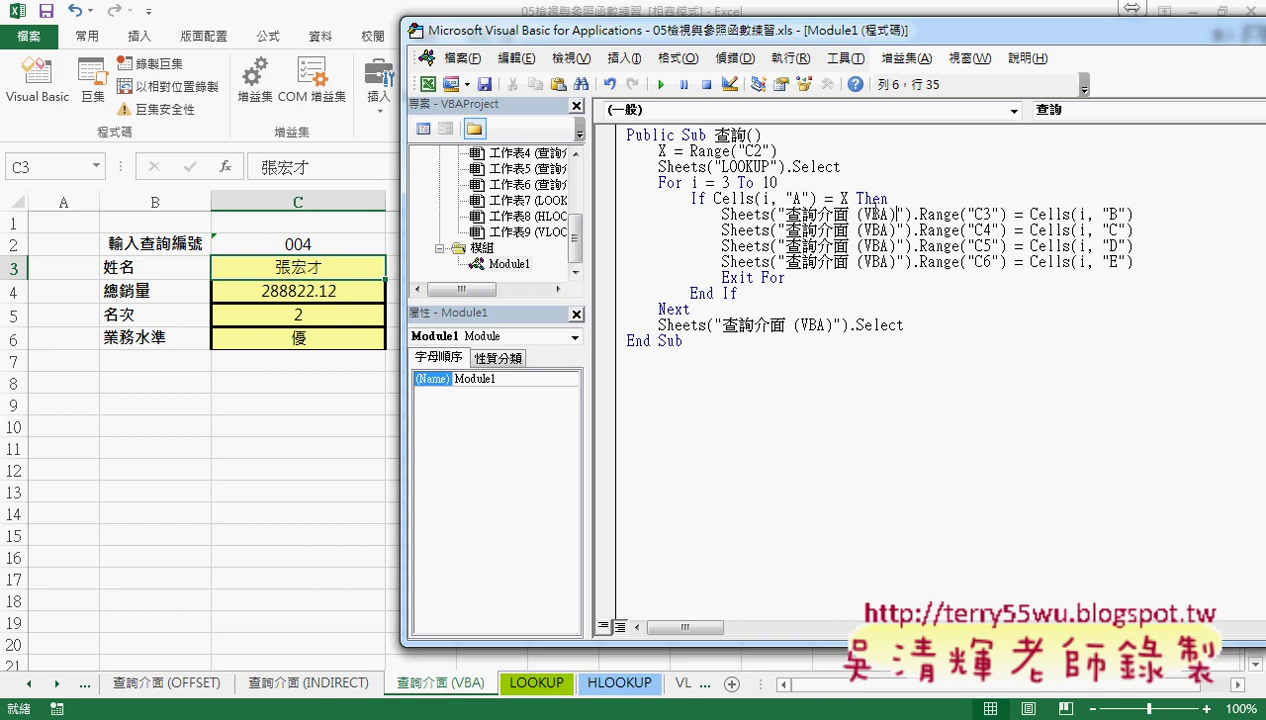
pyautogui.moveTo(722, 214); pyautogui.dragTo(1012, 216)
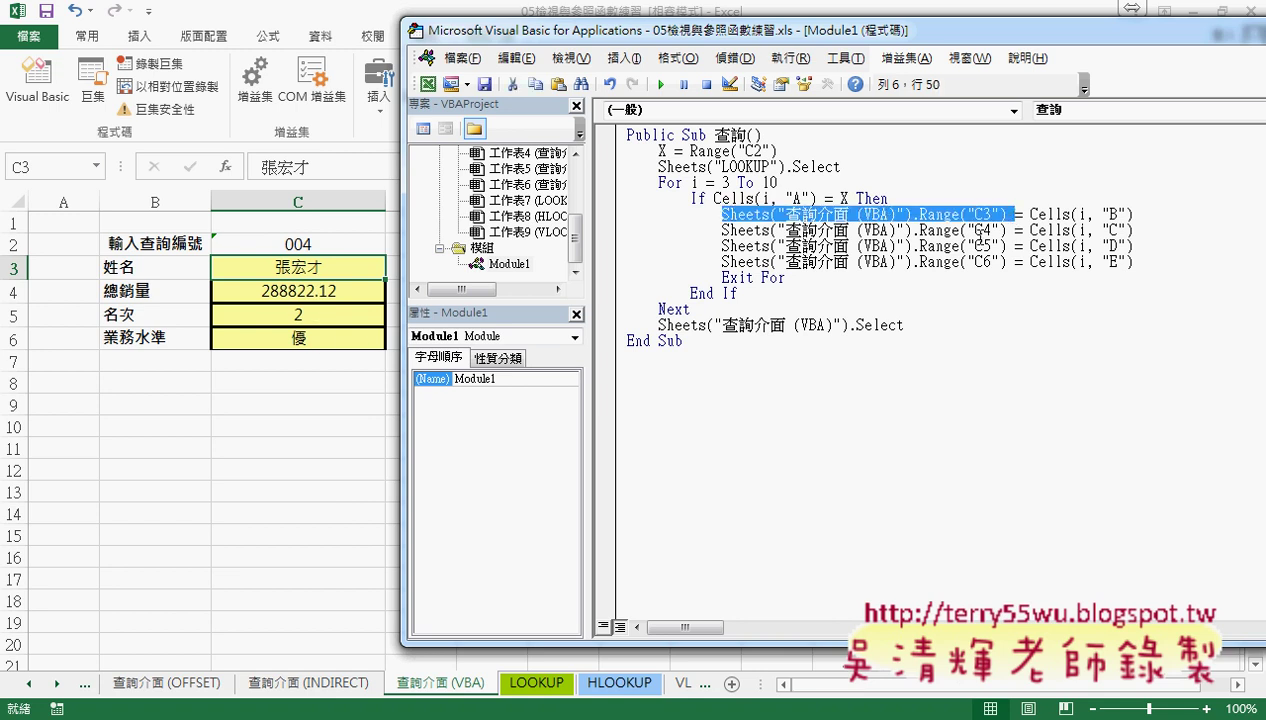
pyautogui.moveTo(1146, 213); pyautogui.dragTo(1031, 215)
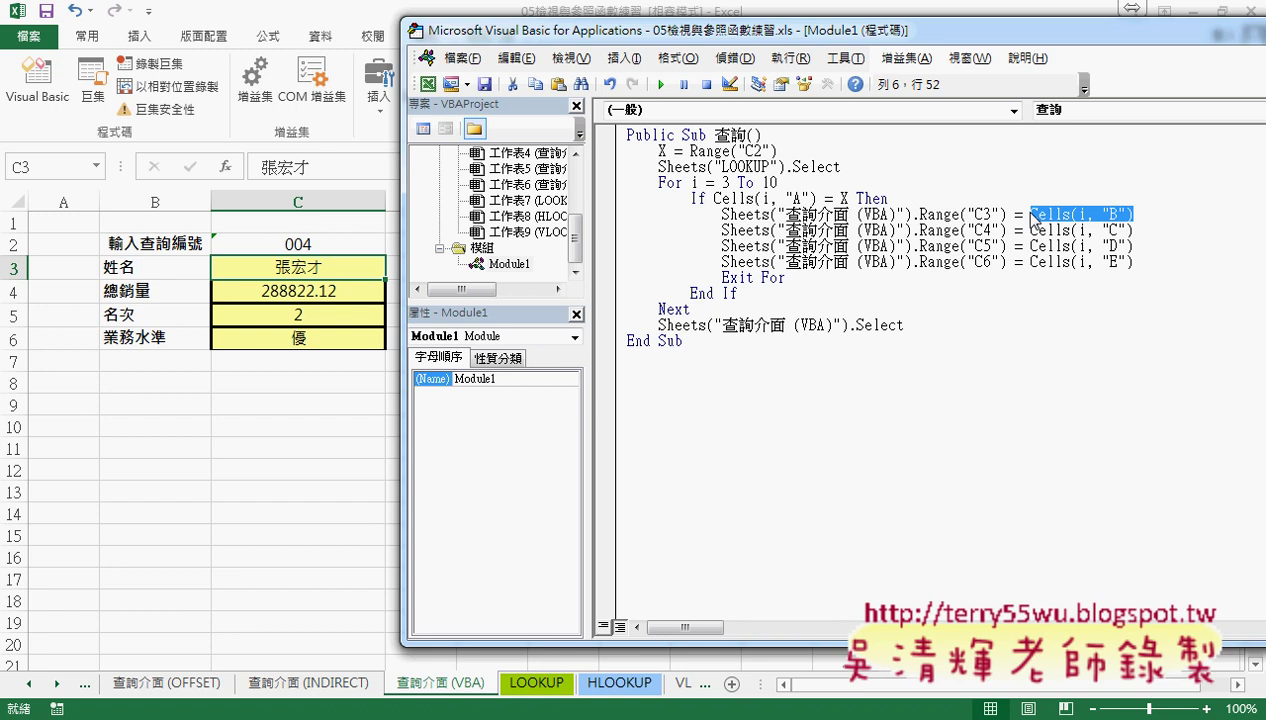
pyautogui.moveTo(720, 278); pyautogui.dragTo(790, 278)
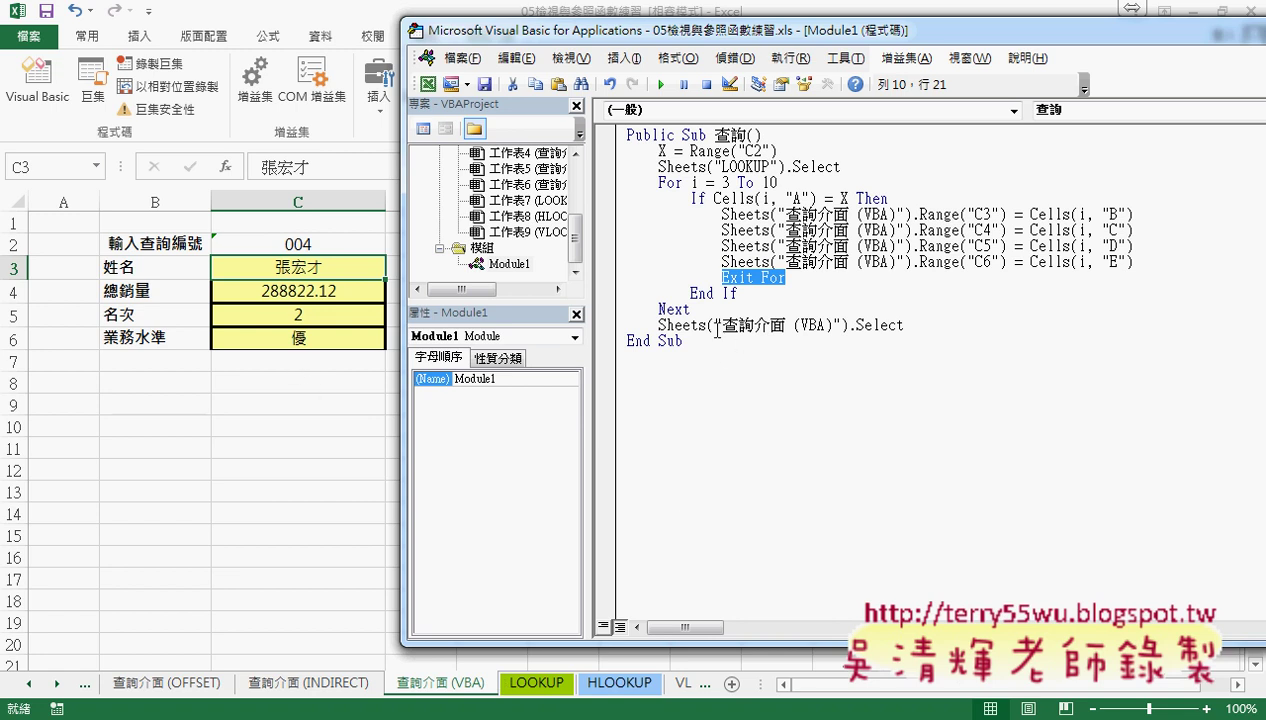
# Highlight the closing Sheets("查詢介面 (VBA)").Select line and nearby code, clear marks, and return to the worksheet.
pyautogui.moveTo(714, 325); pyautogui.dragTo(842, 325)
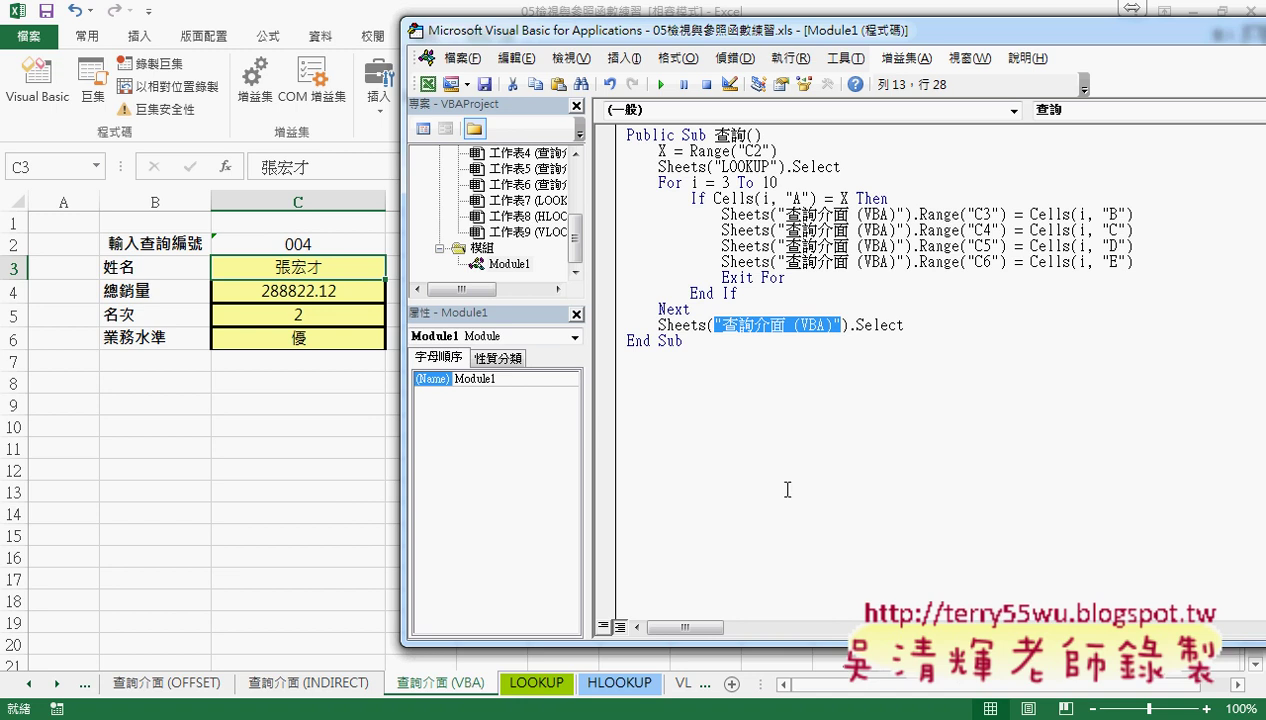
pyautogui.moveTo(902, 325); pyautogui.dragTo(590, 325)
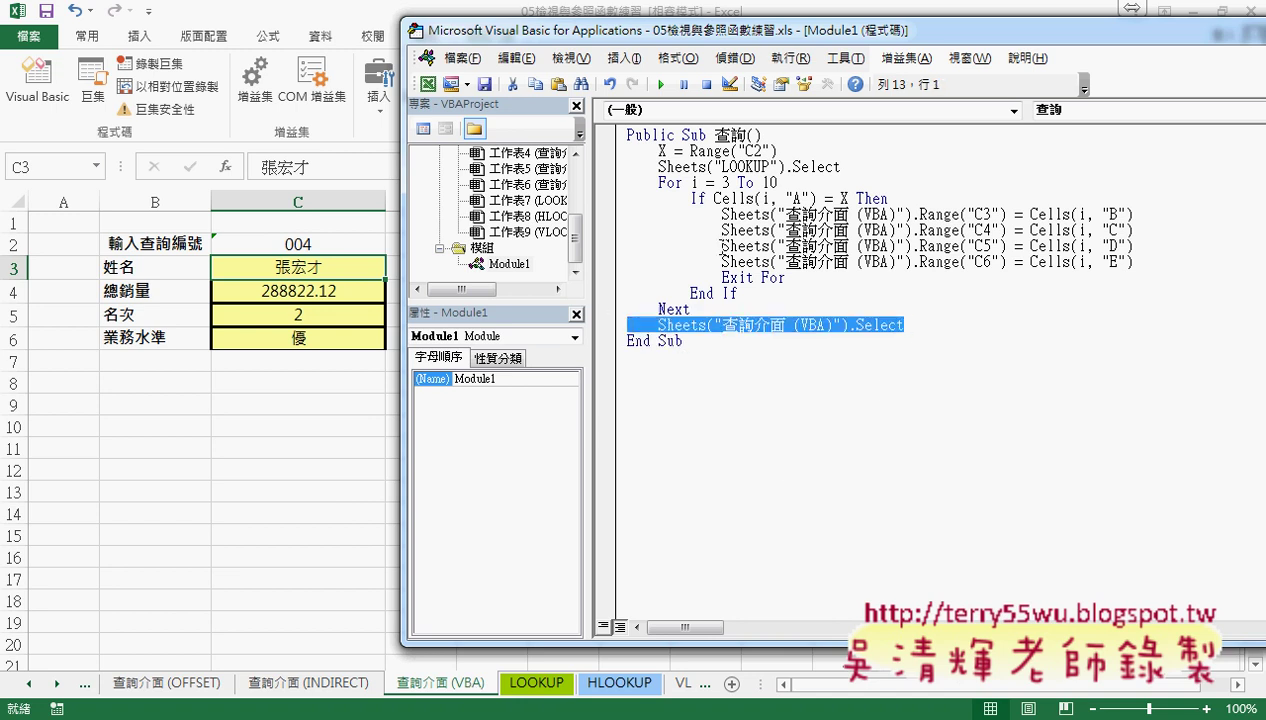
pyautogui.moveTo(722, 245); pyautogui.dragTo(728, 260)
pyautogui.moveTo(658, 172); pyautogui.dragTo(822, 170)
pyautogui.moveTo(446, 662); pyautogui.dragTo(552, 656)
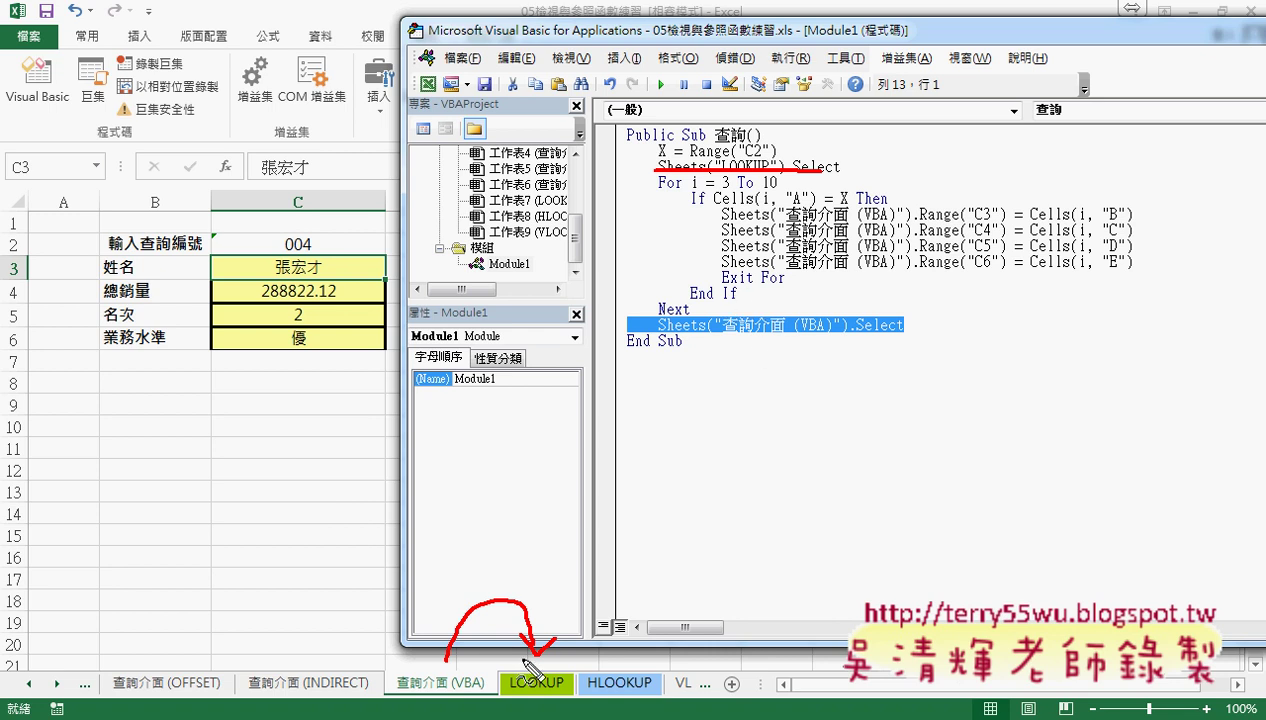
pyautogui.moveTo(522, 662); pyautogui.dragTo(462, 666)
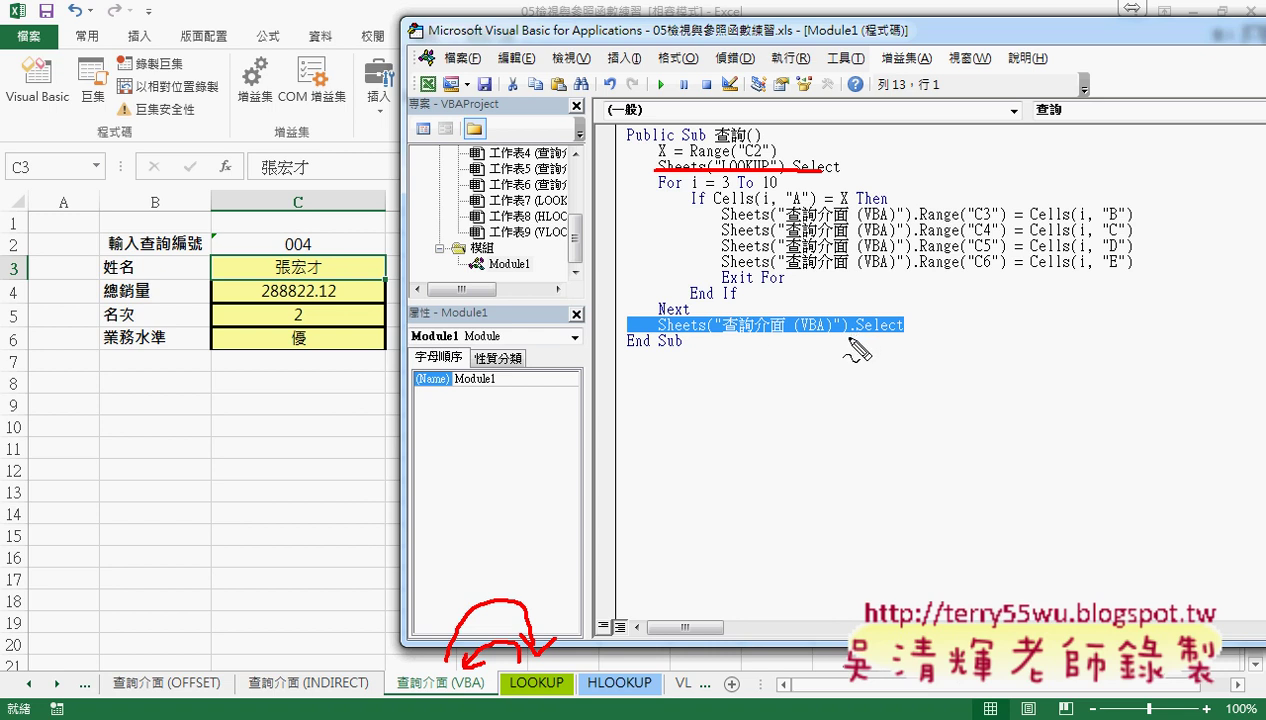
pyautogui.moveTo(849, 337); pyautogui.dragTo(926, 337)
pyautogui.moveTo(723, 337); pyautogui.dragTo(827, 335)
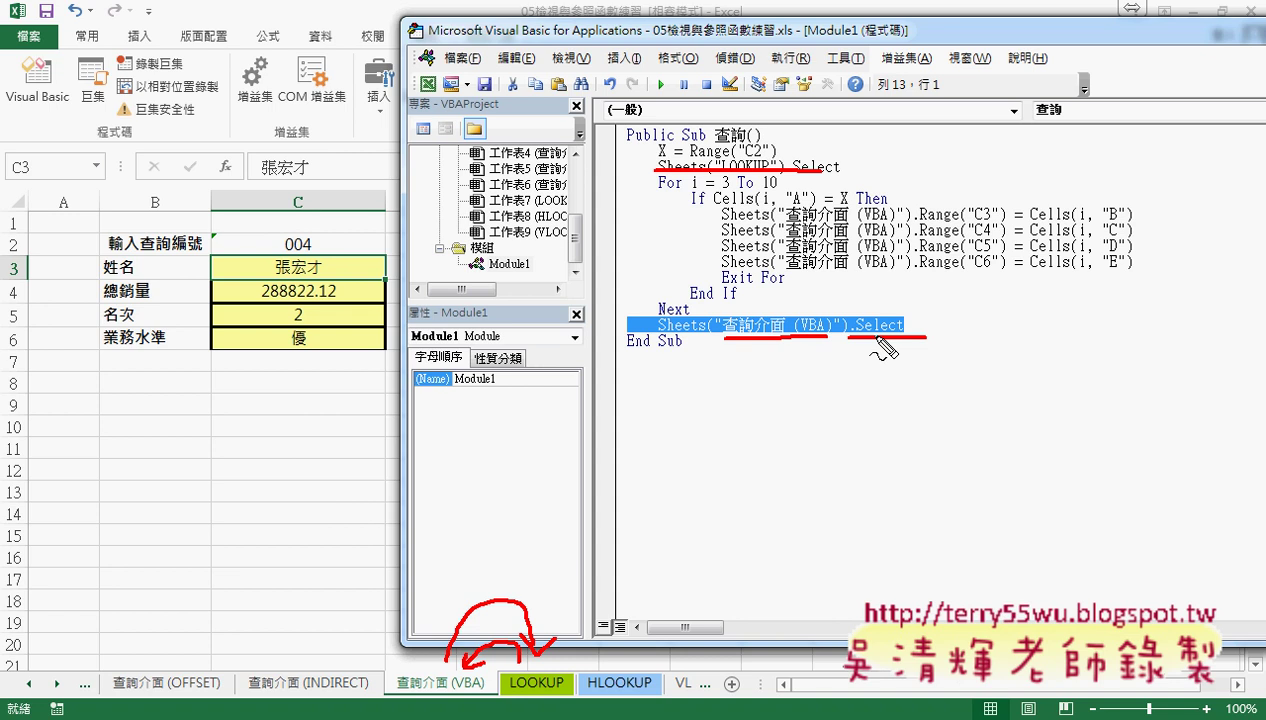
pyautogui.press('Escape')
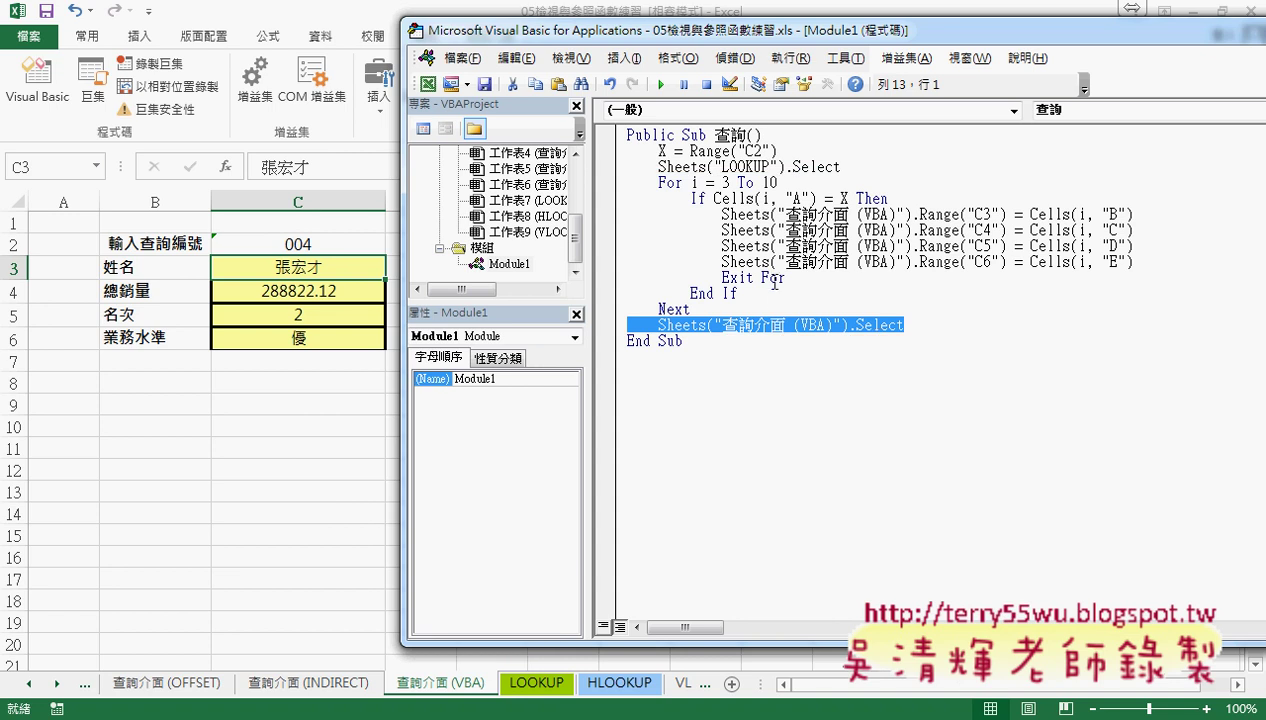
pyautogui.click(301, 455)
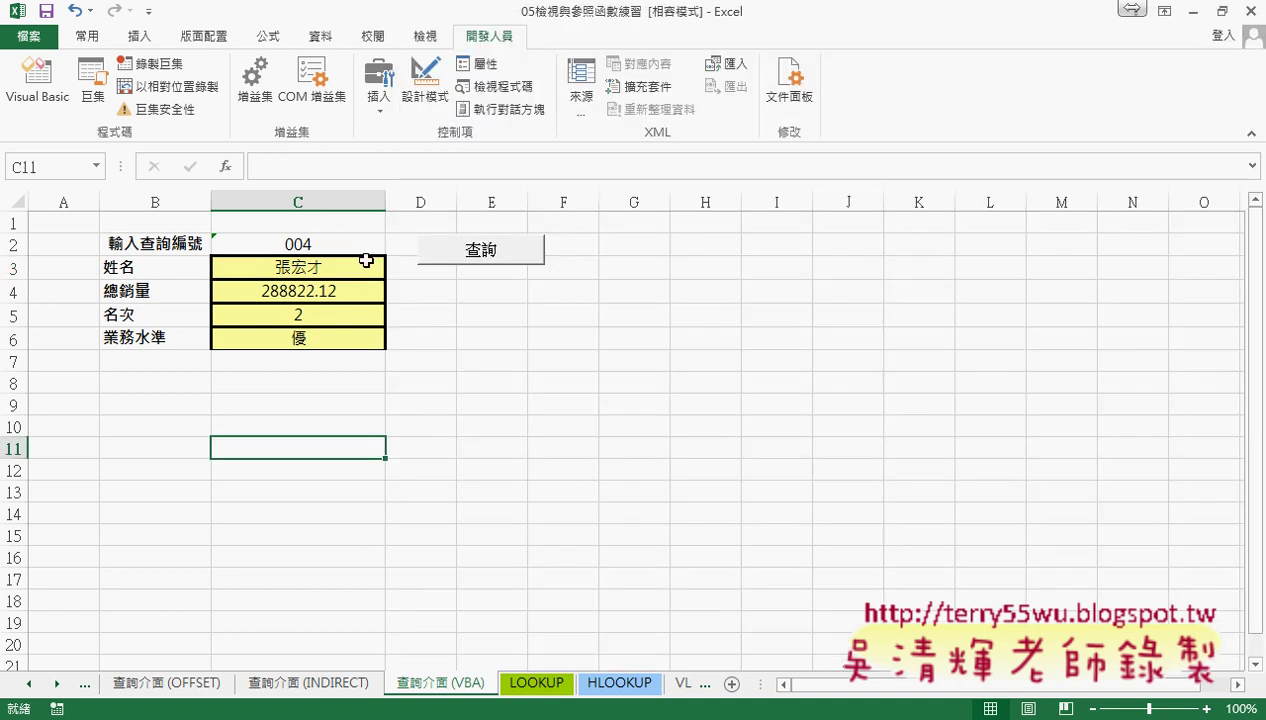
# Run 查詢 lookups for ID 006 and then ID 007 from the C2 dropdown.
pyautogui.click(362, 245)
pyautogui.click(394, 248)
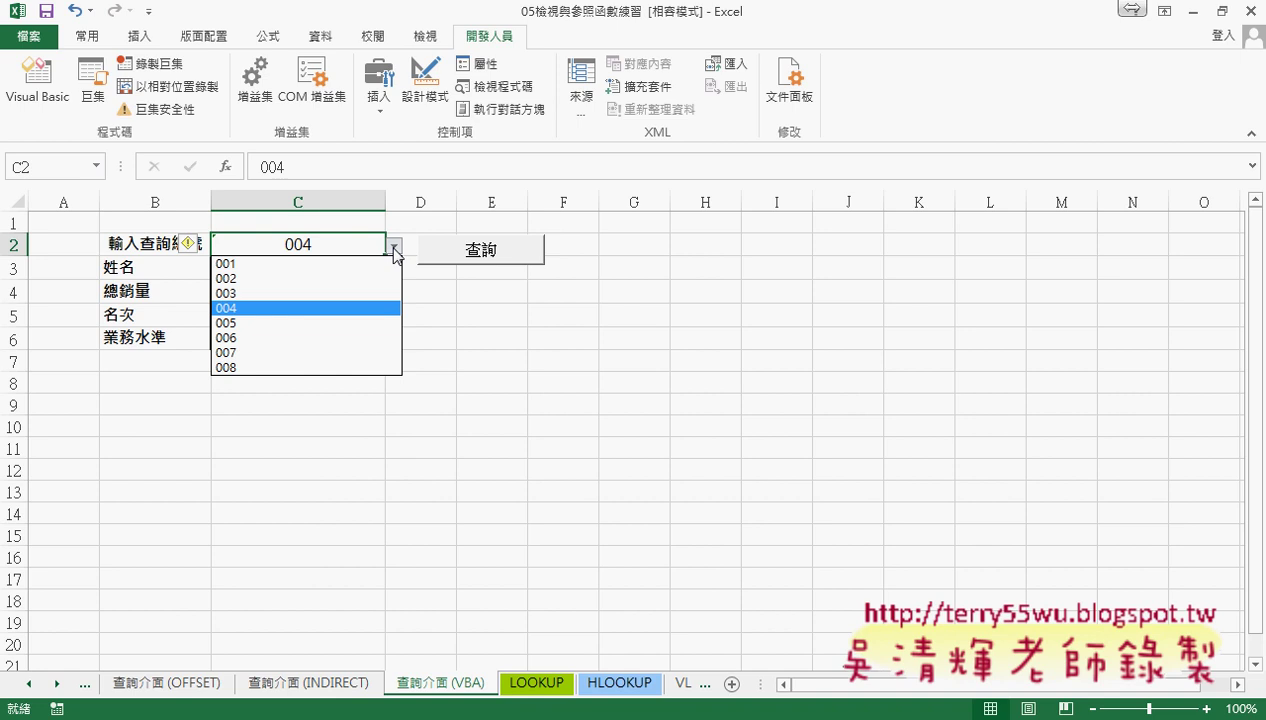
pyautogui.click(353, 337)
pyautogui.click(484, 255)
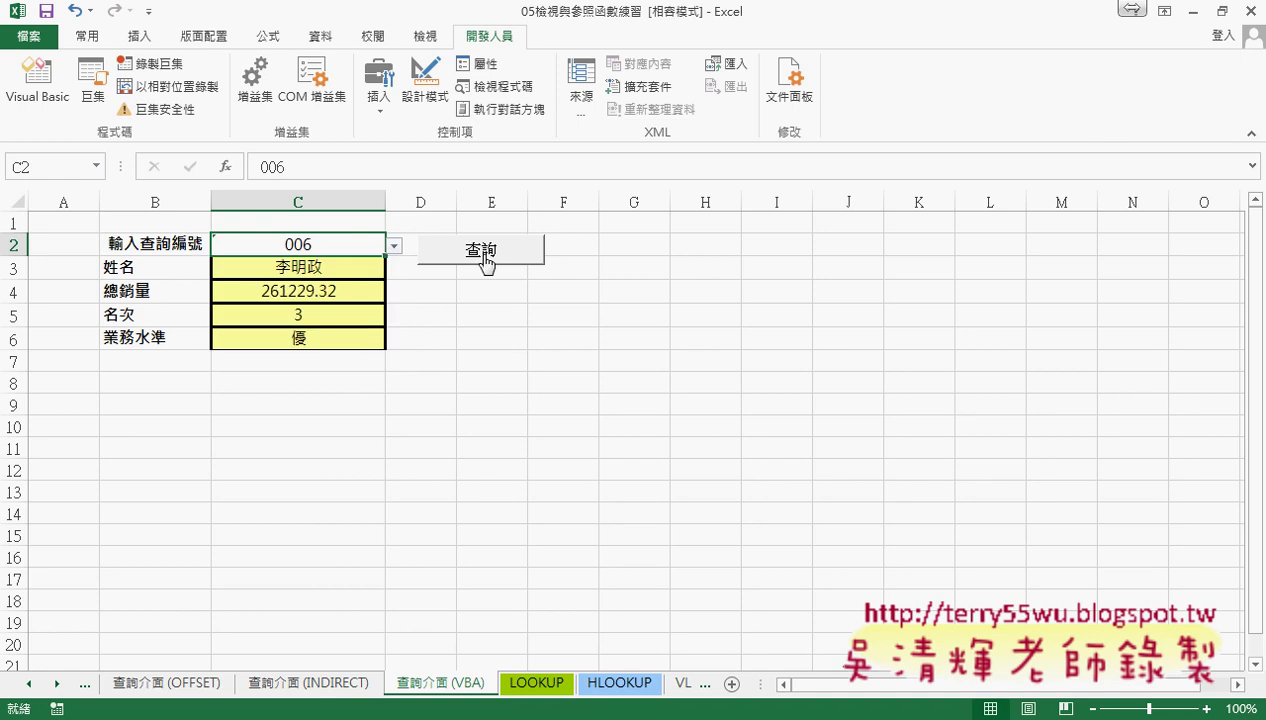
pyautogui.click(395, 246)
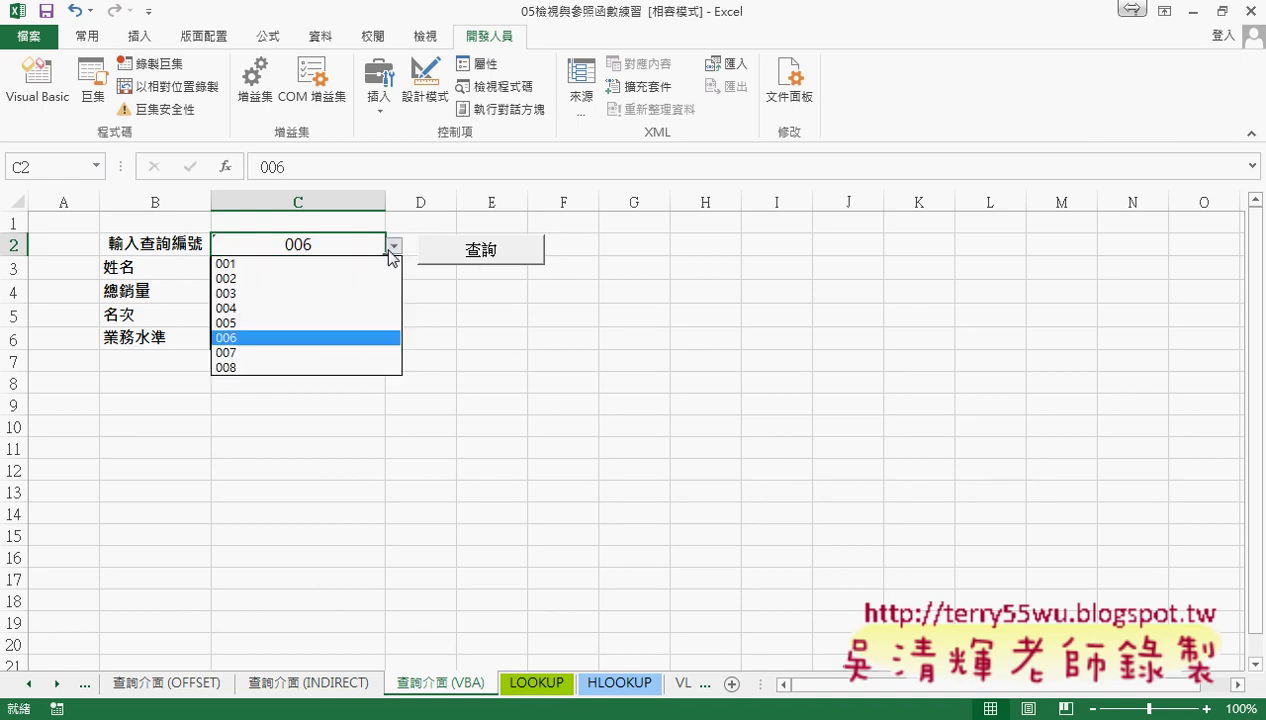
pyautogui.click(346, 352)
pyautogui.click(484, 254)
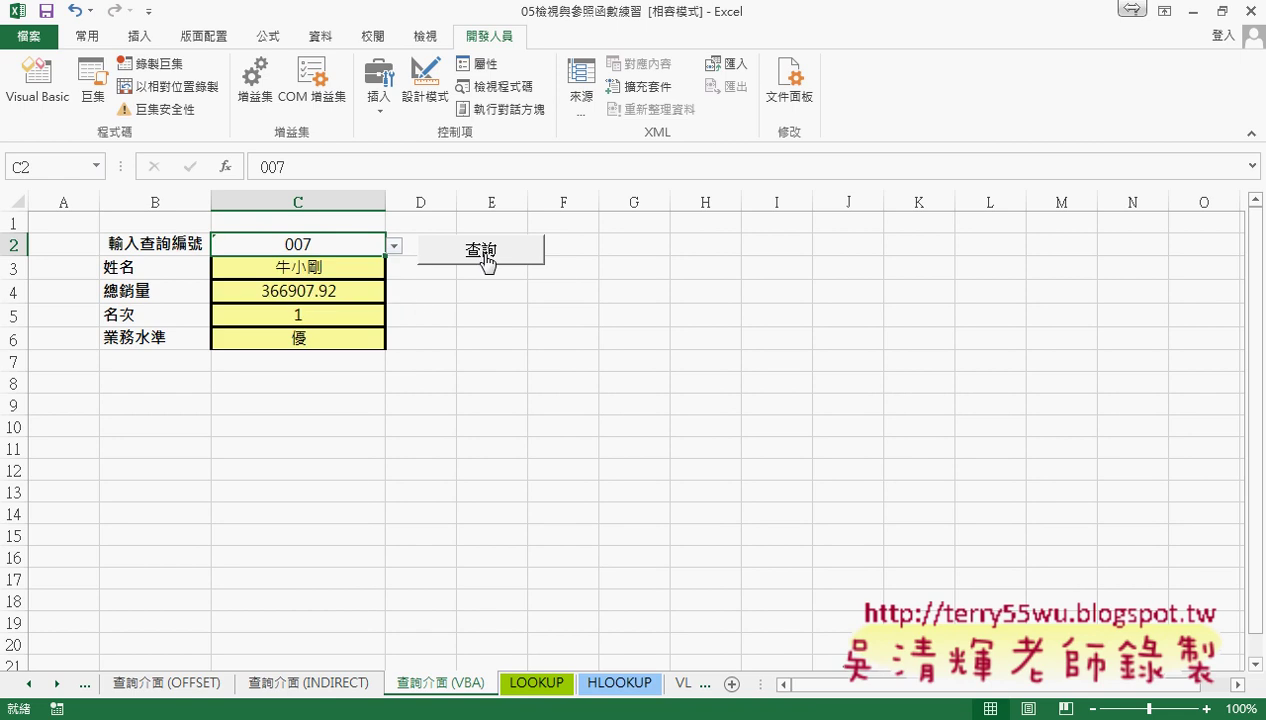
# Look up IDs 003, 007, then 001, ending with sales 251413.68, rank 4, level 優.
pyautogui.click(396, 250)
pyautogui.click(377, 294)
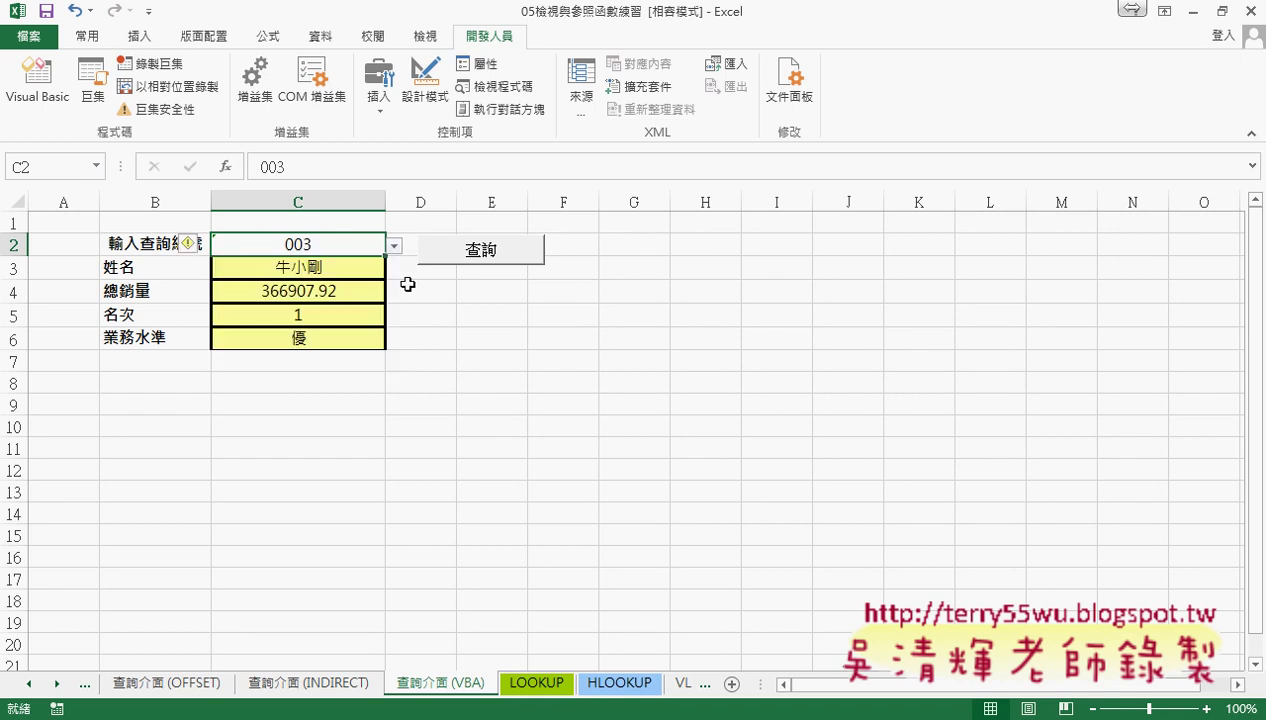
pyautogui.click(528, 263)
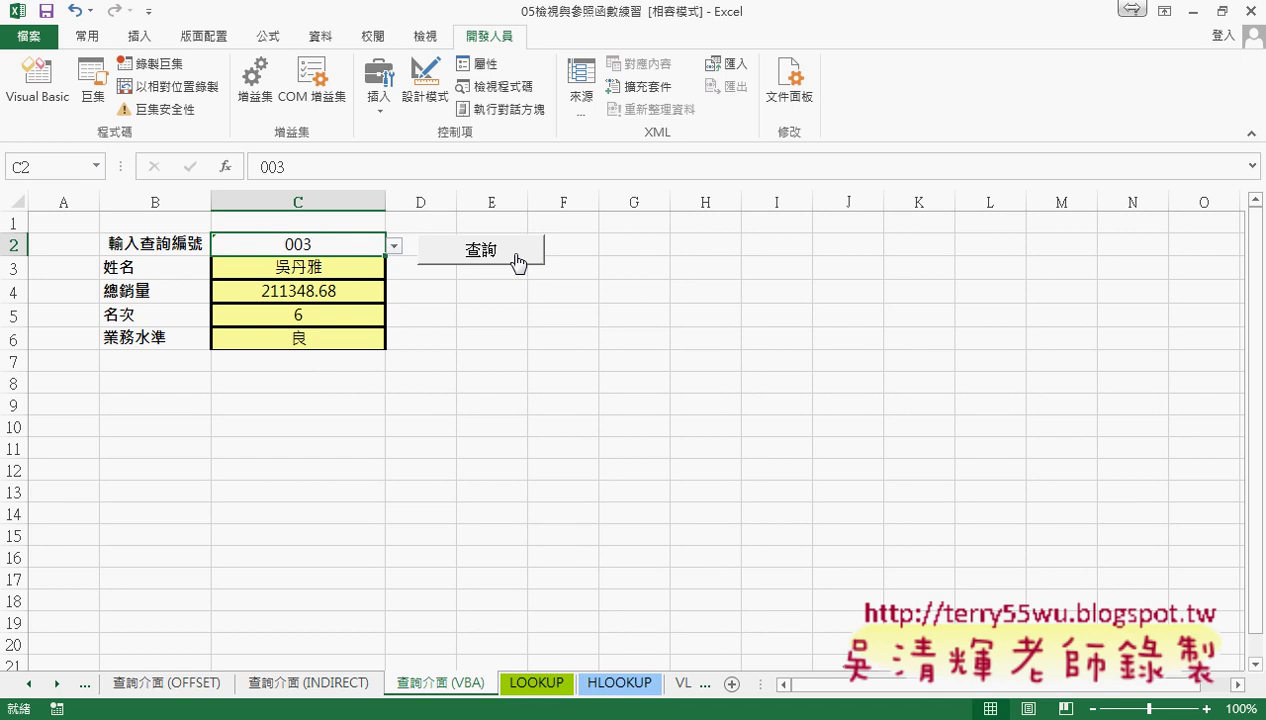
pyautogui.click(395, 246)
pyautogui.click(375, 288)
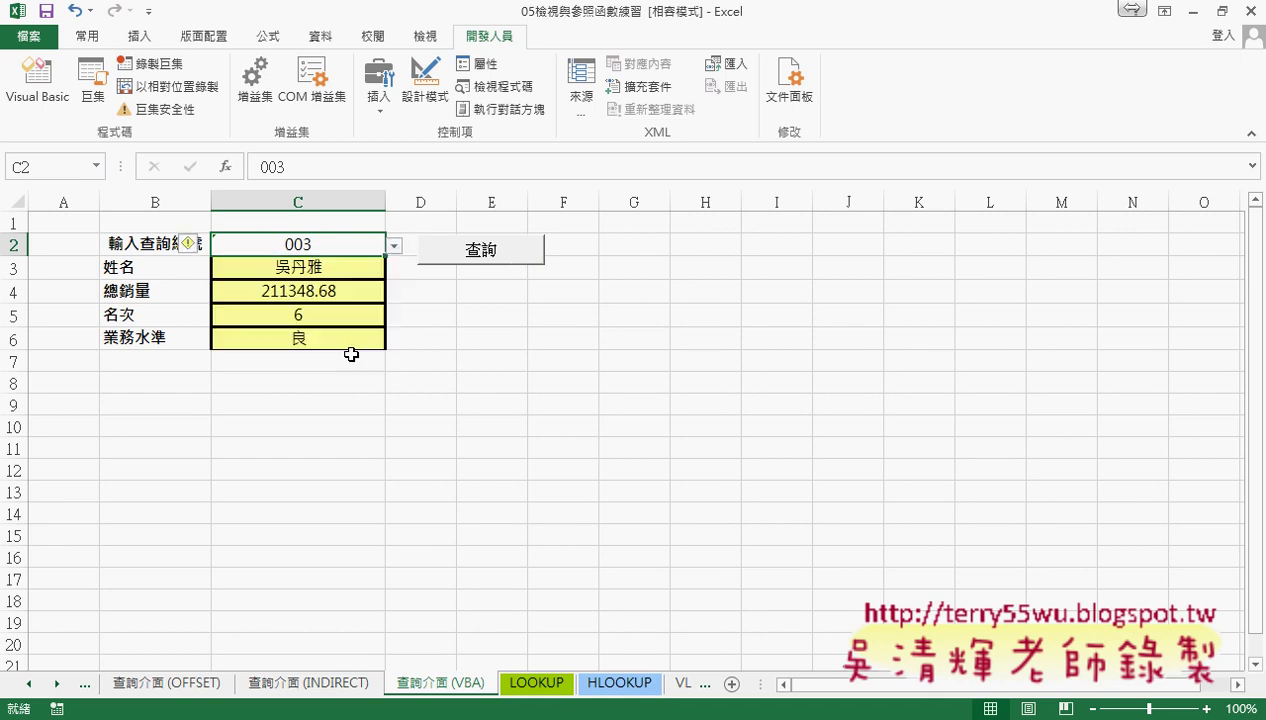
pyautogui.click(494, 258)
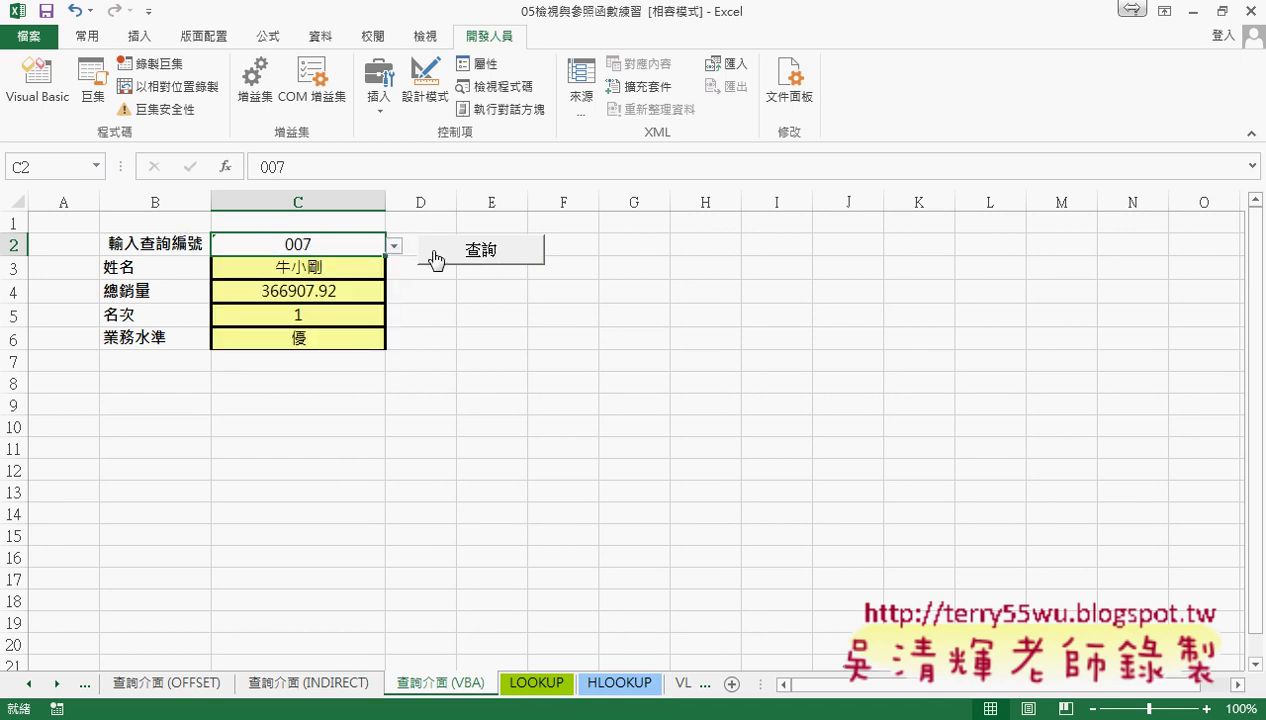
pyautogui.click(395, 246)
pyautogui.click(370, 262)
pyautogui.click(474, 251)
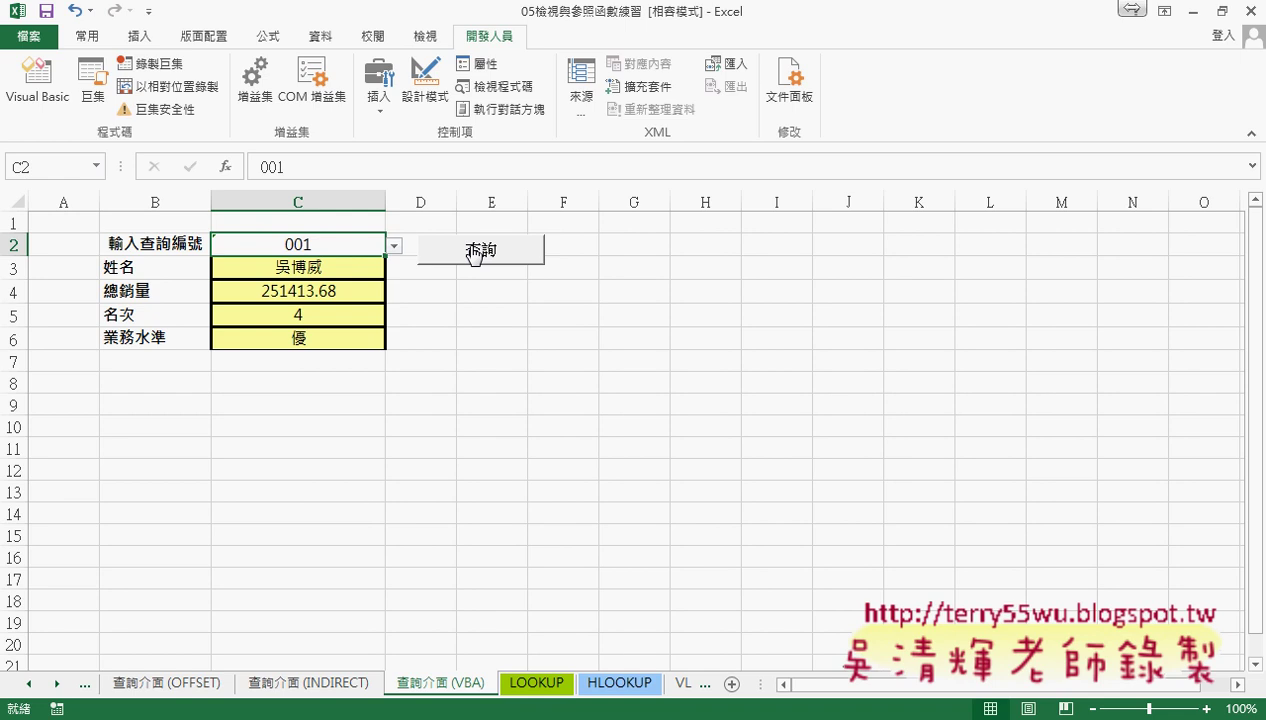
# Add Application.ScreenUpdating = False on a new line right after Public Sub 查詢().
pyautogui.moveTo(320, 715)
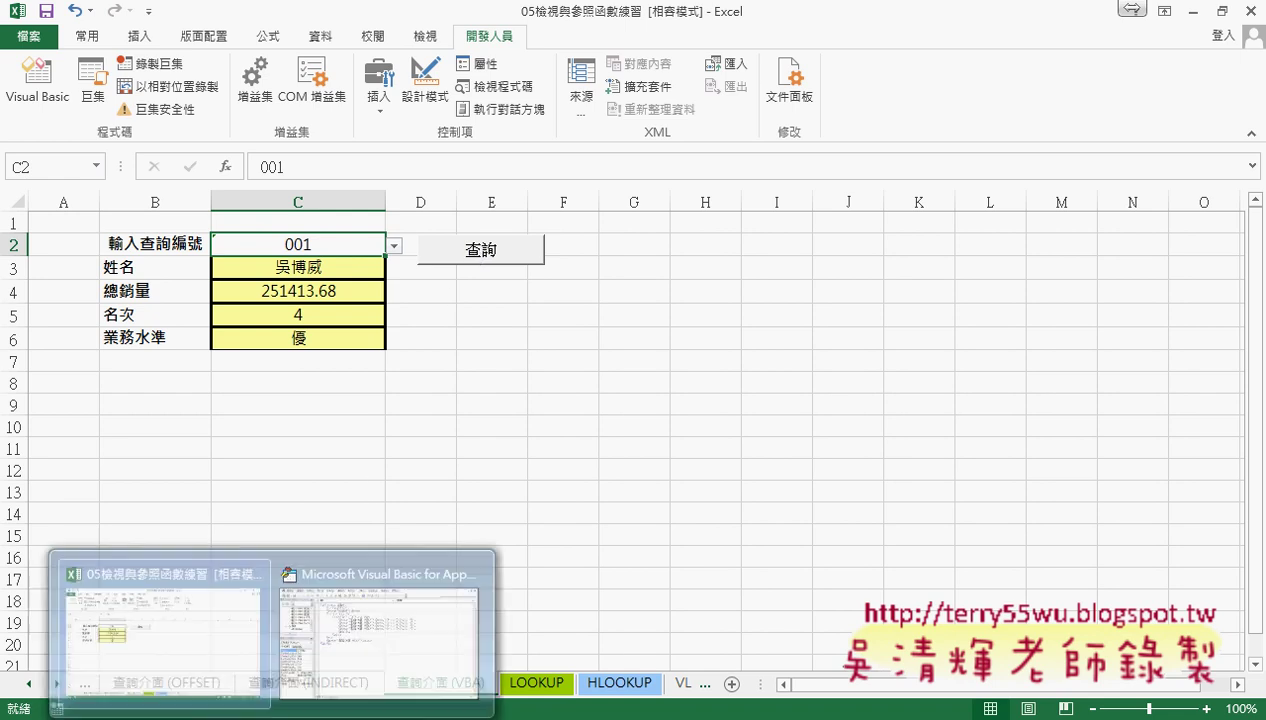
pyautogui.click(350, 690)
pyautogui.click(800, 134)
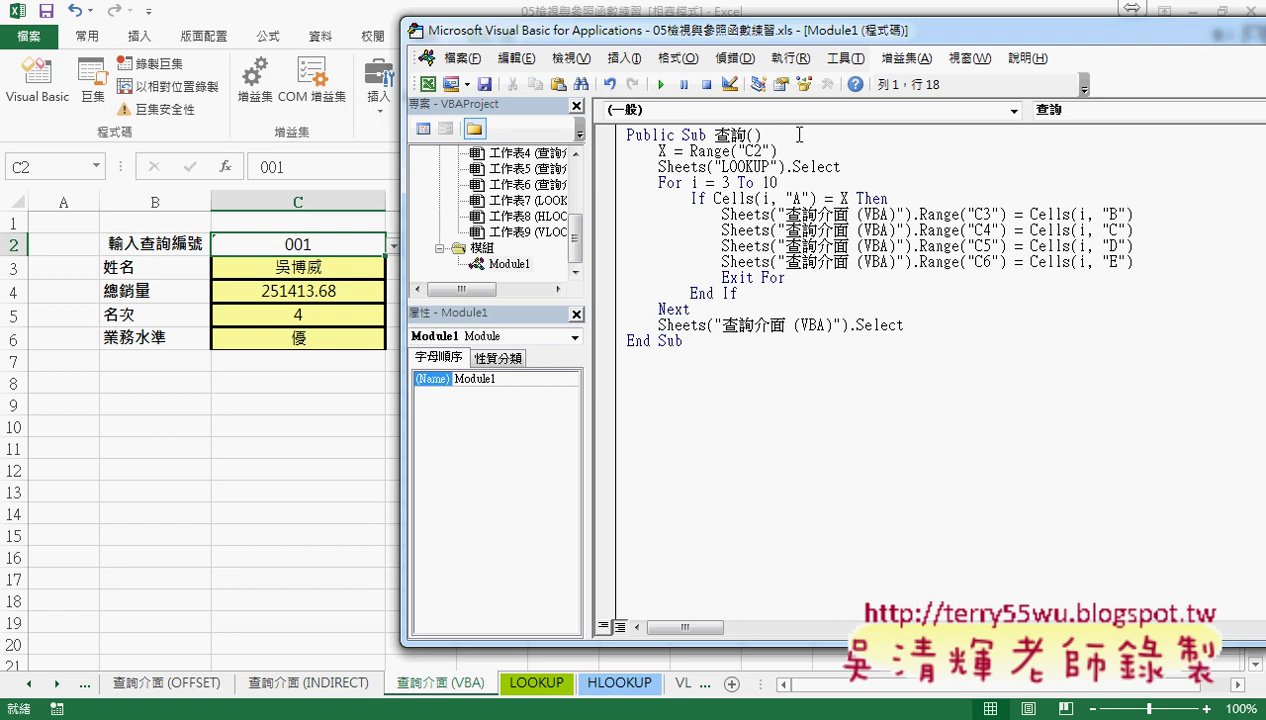
pyautogui.press('Return')
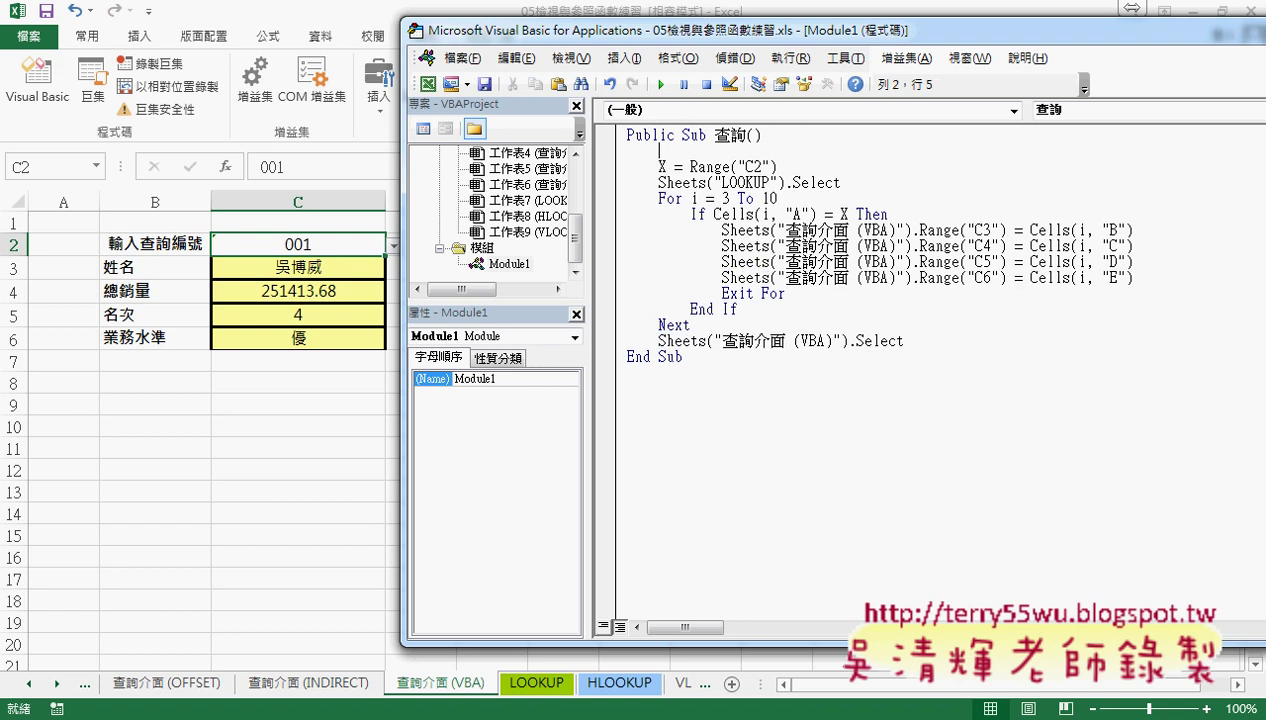
pyautogui.write('a')
pyautogui.write('ppli')
pyautogui.write('catio')
pyautogui.write('n')
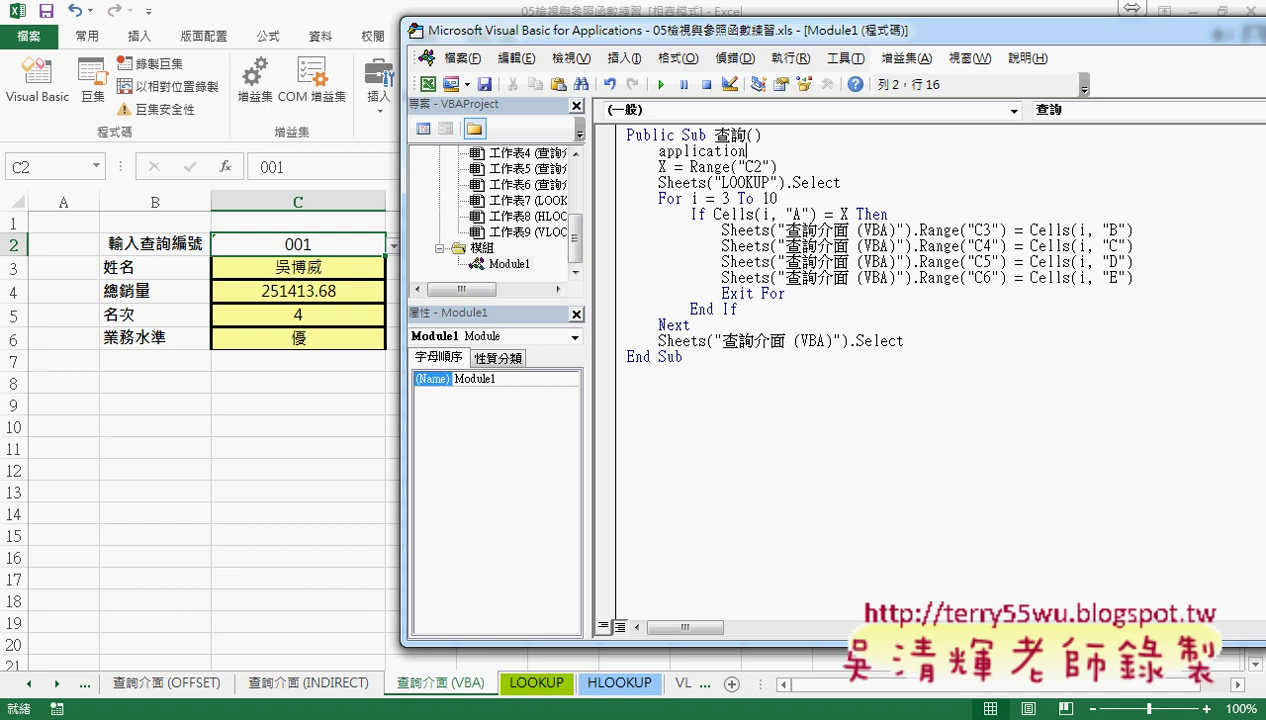
pyautogui.write('.')
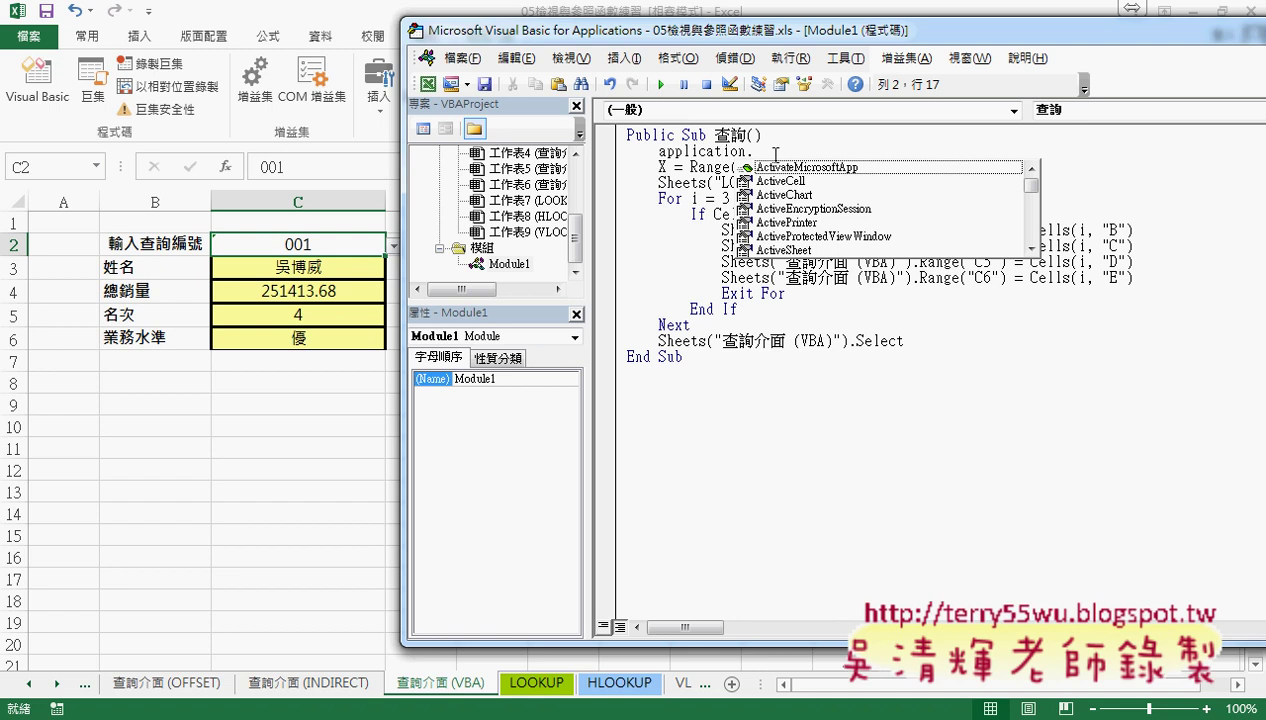
pyautogui.write('s')
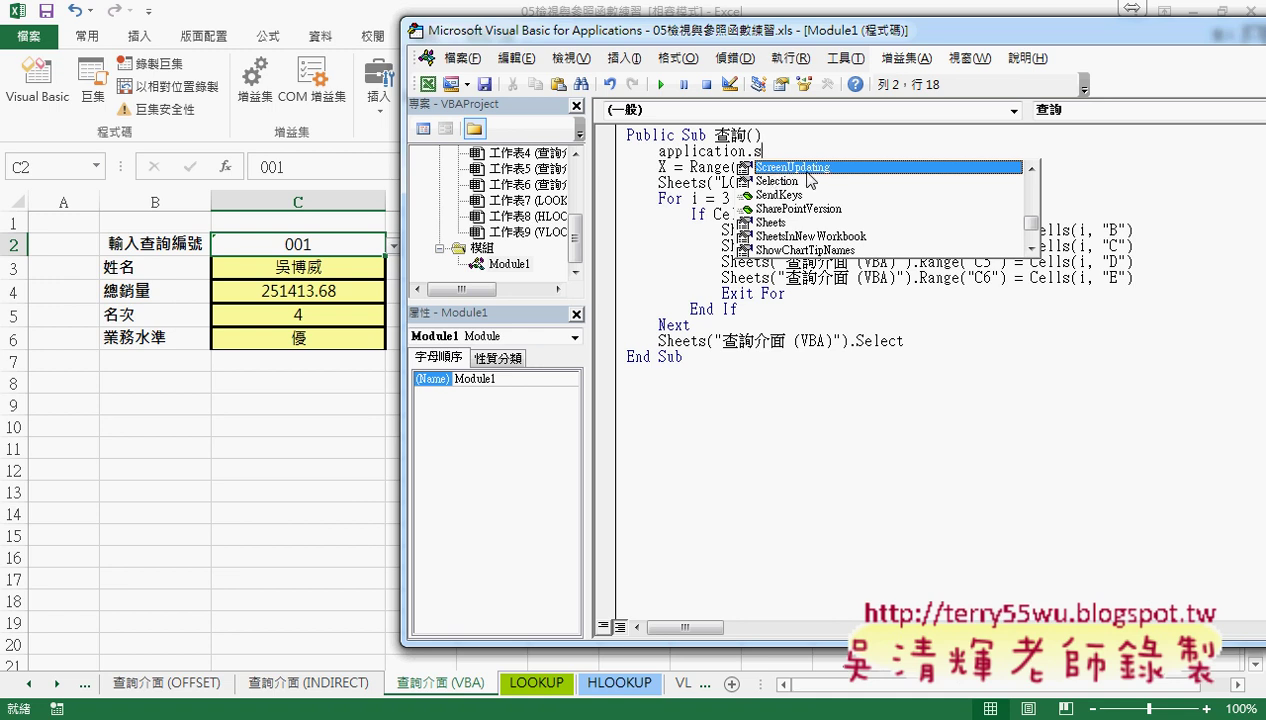
pyautogui.press('Tab')
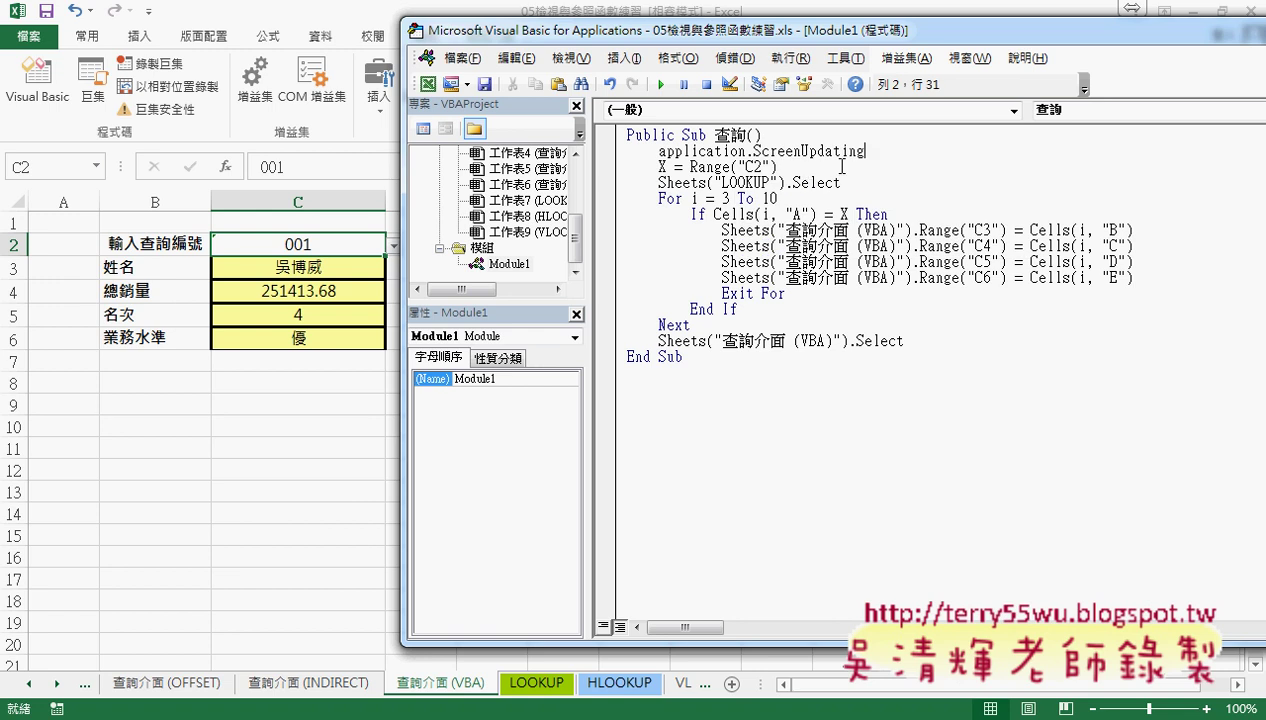
pyautogui.write('=')
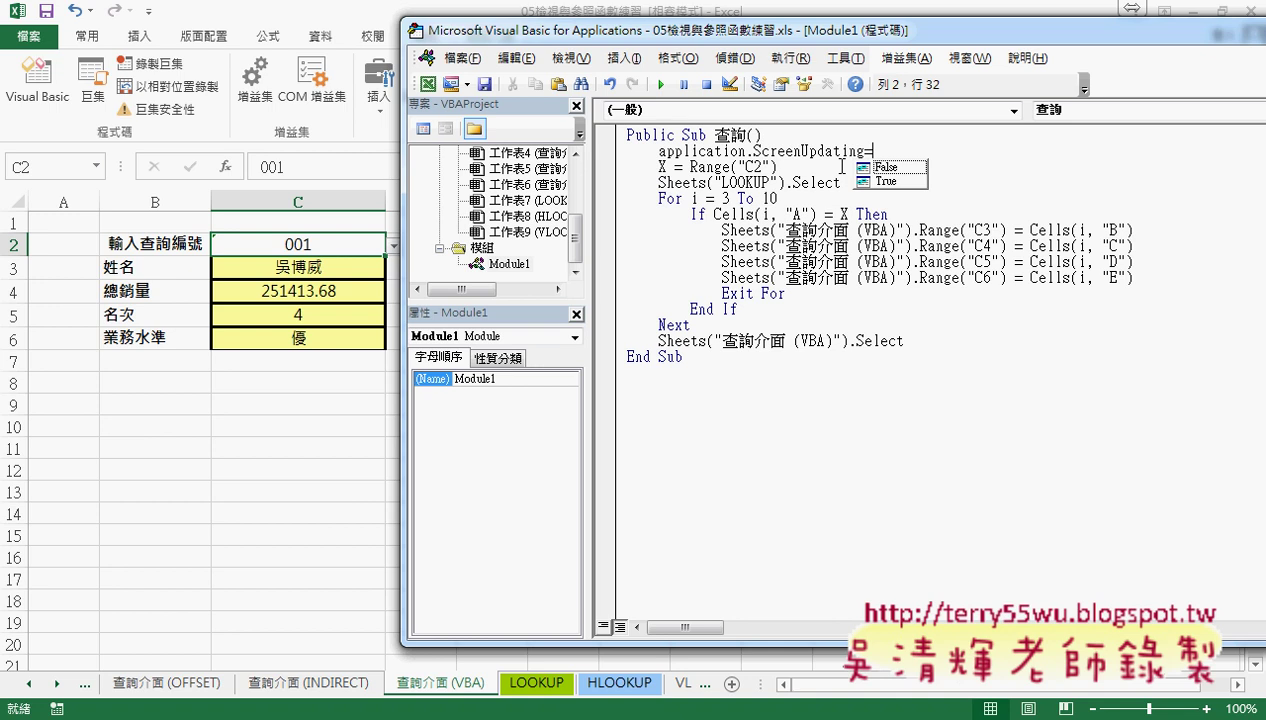
pyautogui.press('Down')
pyautogui.press('Down')
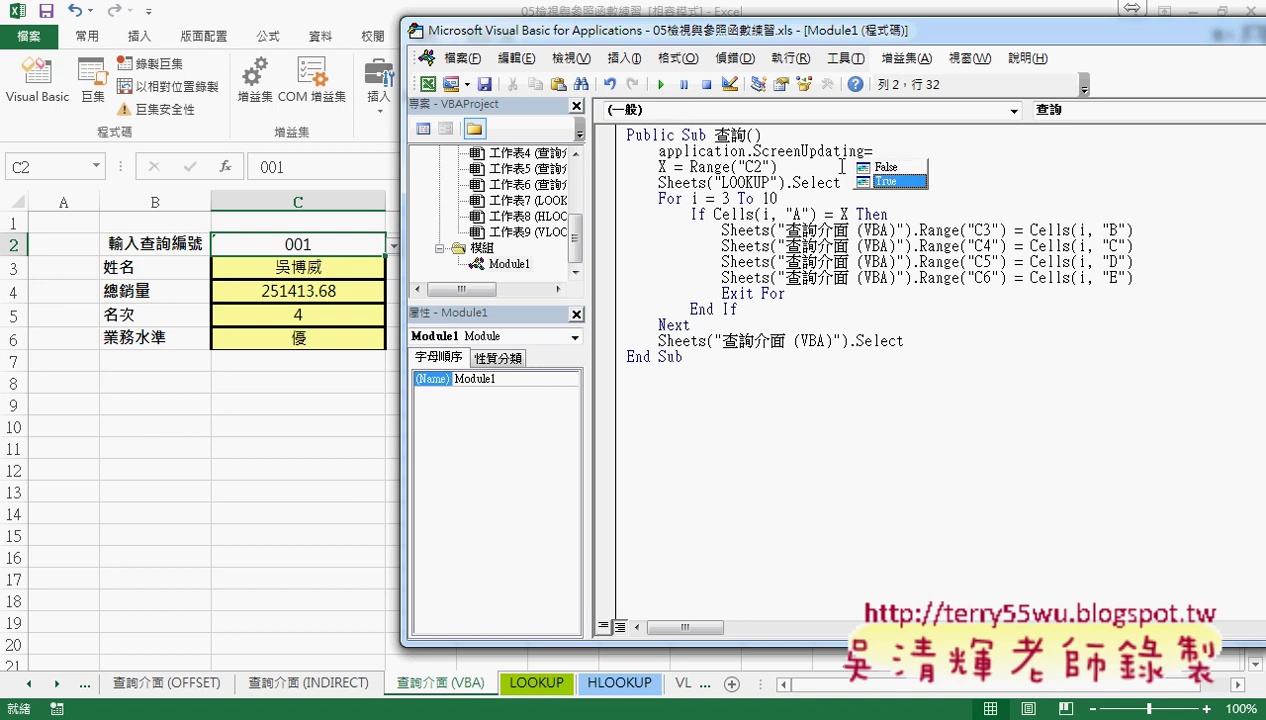
pyautogui.press('Up')
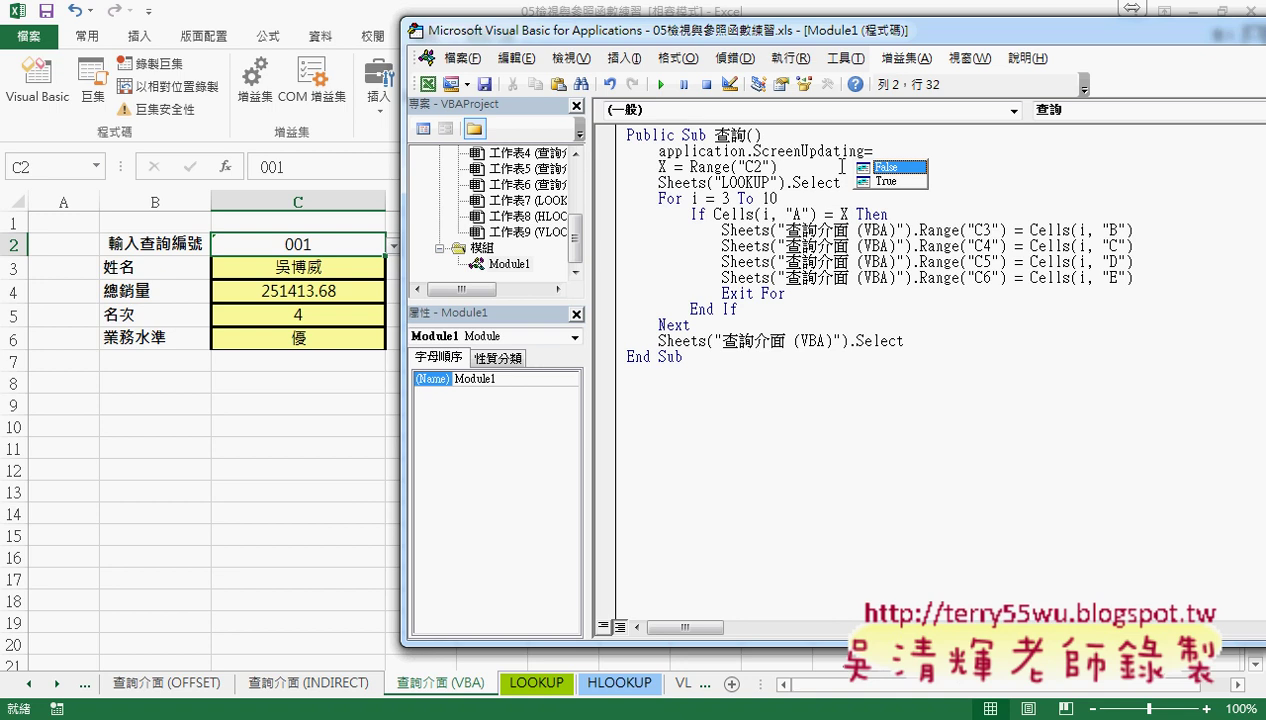
pyautogui.press('Tab')
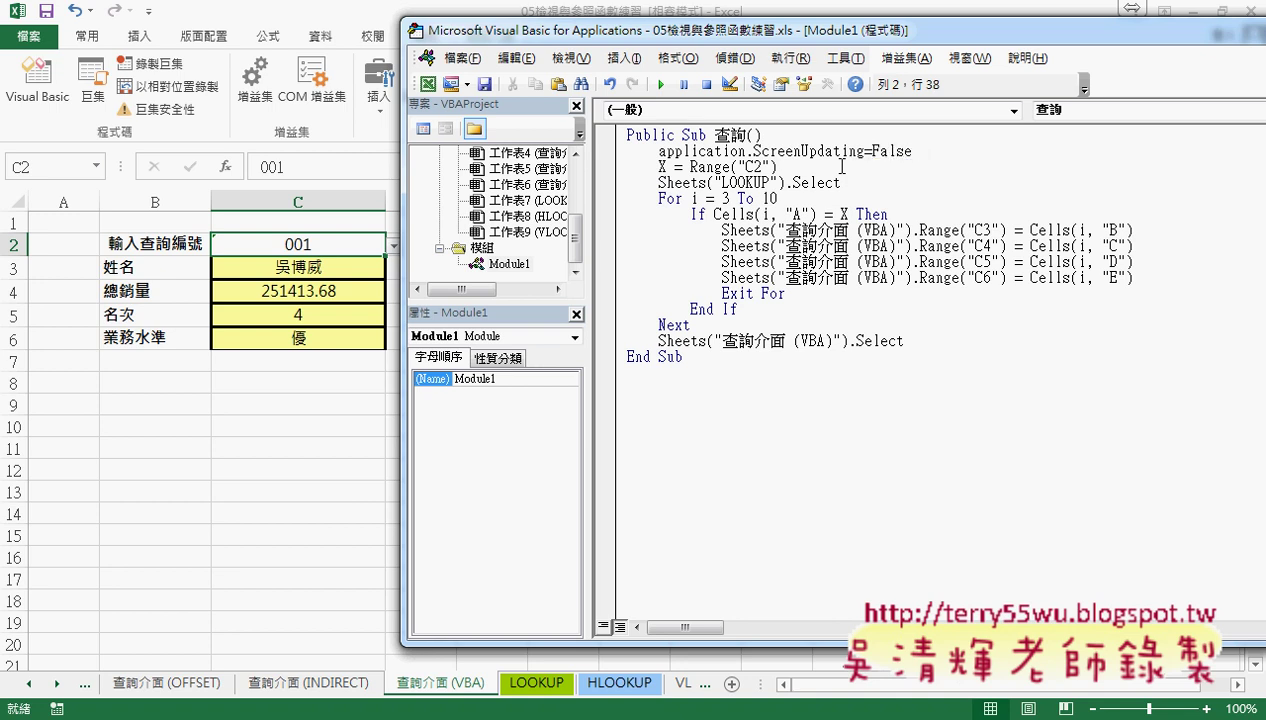
pyautogui.click(880, 393)
# Copy Application.ScreenUpdating onto a new line before End Sub and complete it as = True.
pyautogui.click(659, 151)
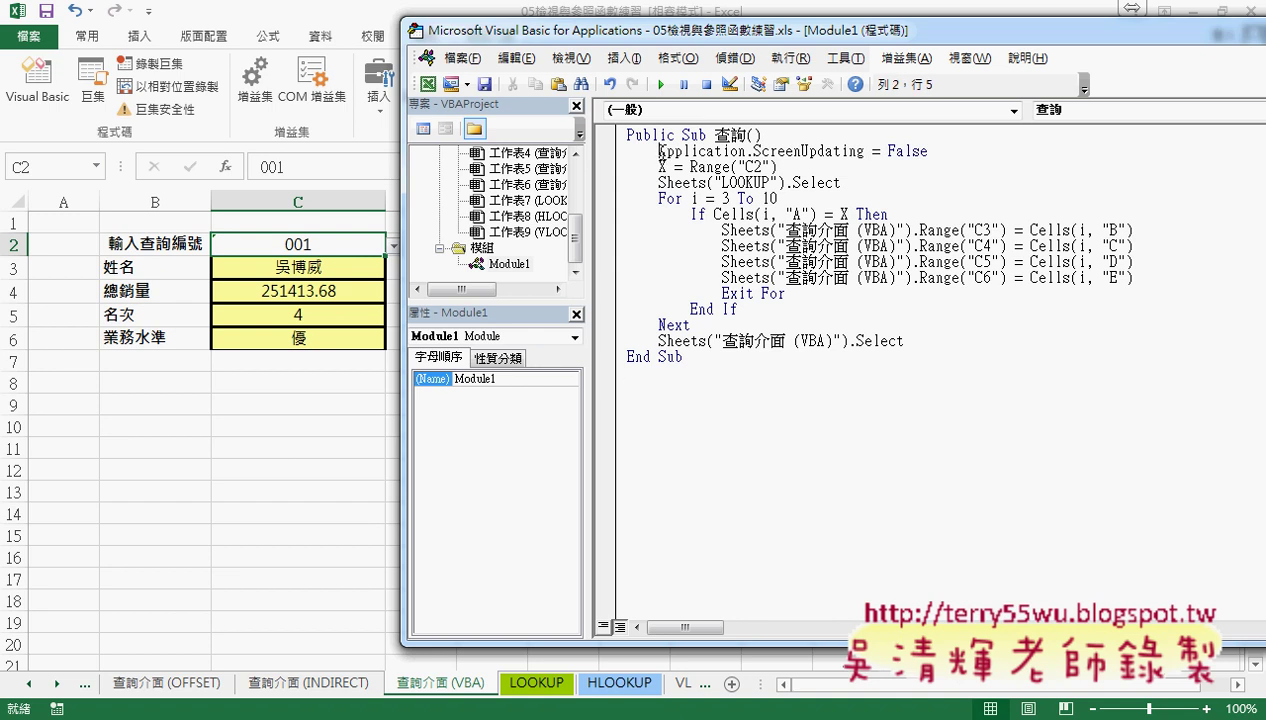
pyautogui.moveTo(659, 151)
pyautogui.mouseDown()
pyautogui.moveTo(864, 151)
pyautogui.moveTo(910, 345)
pyautogui.mouseUp()
pyautogui.click(904, 341)
pyautogui.press('Return')
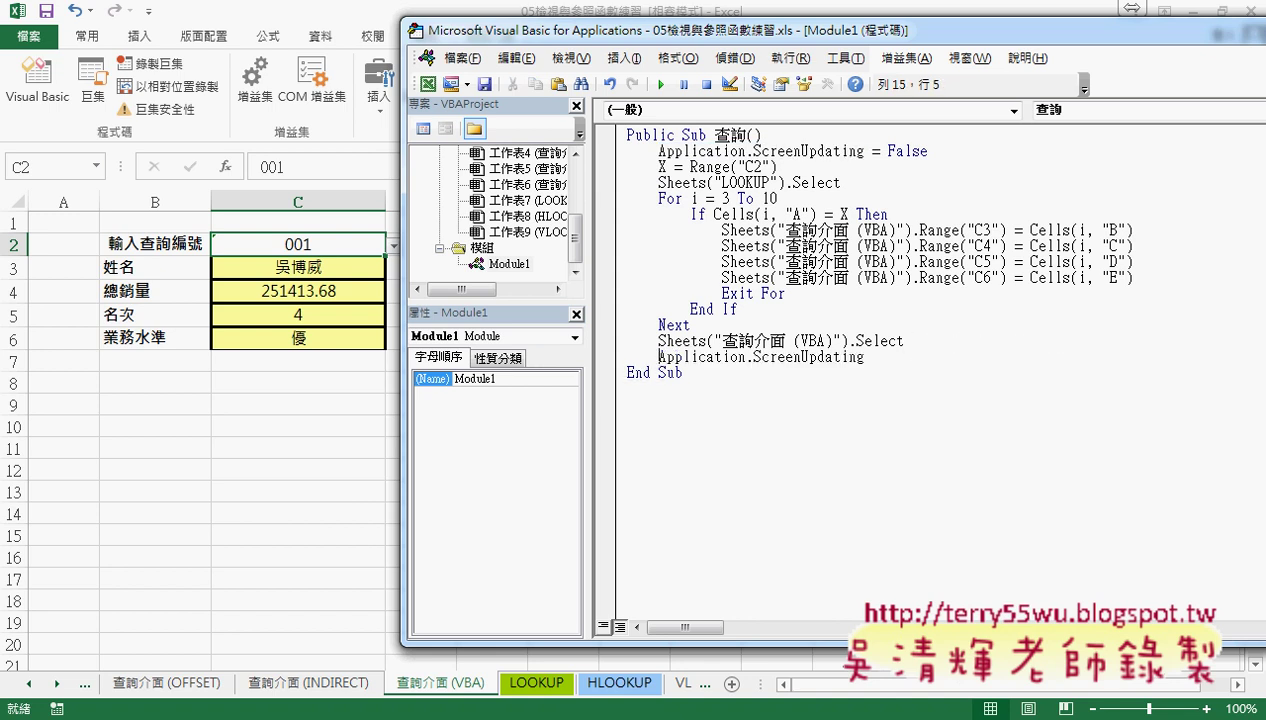
pyautogui.click(961, 367)
pyautogui.click(896, 356)
pyautogui.write('=')
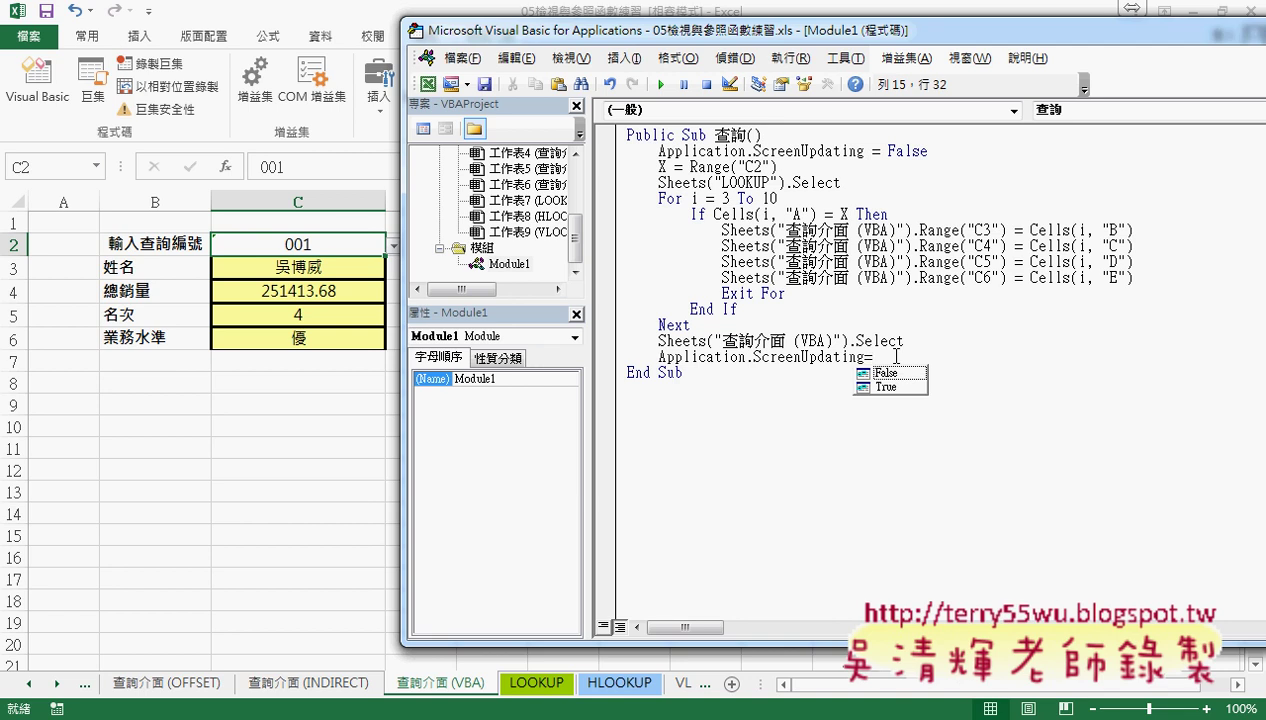
pyautogui.press('Down')
pyautogui.press('space')
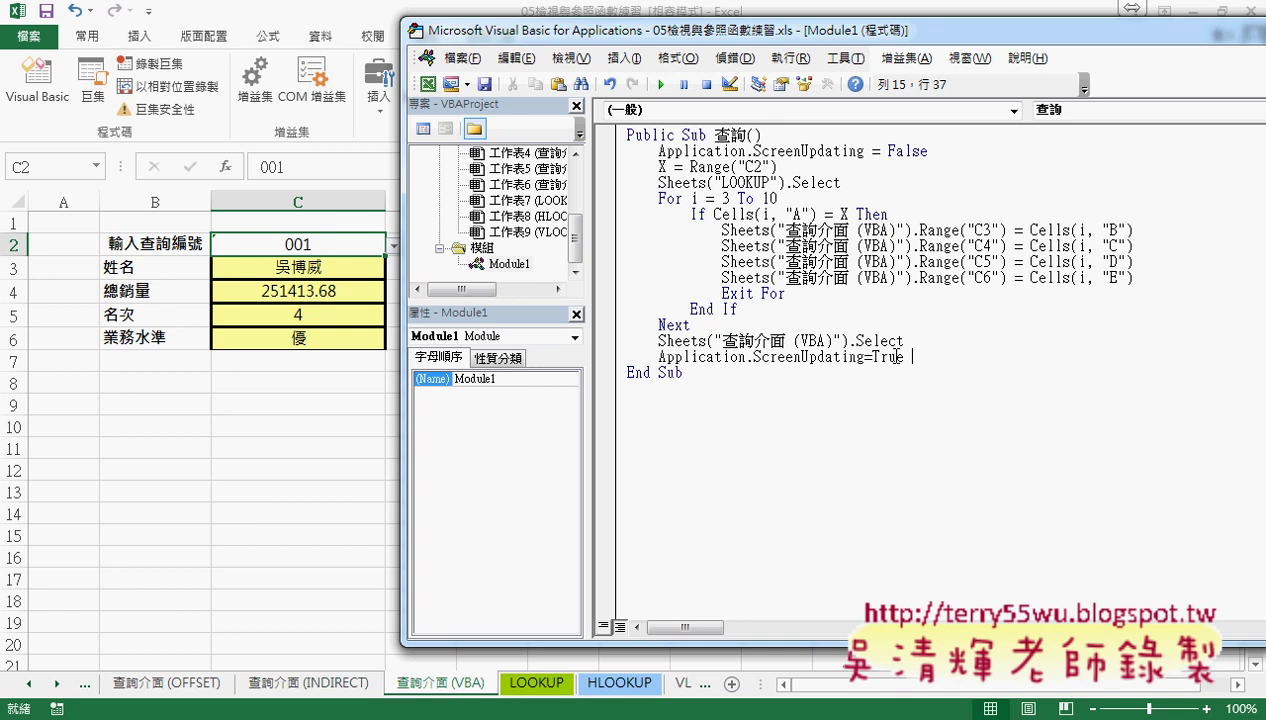
pyautogui.click(828, 519)
# Back on the worksheet, pick IDs 005 and then 007 in C2 and run 查詢 for each.
pyautogui.click(792, 147)
pyautogui.click(768, 358)
pyautogui.click(271, 494)
pyautogui.click(372, 250)
pyautogui.click(395, 245)
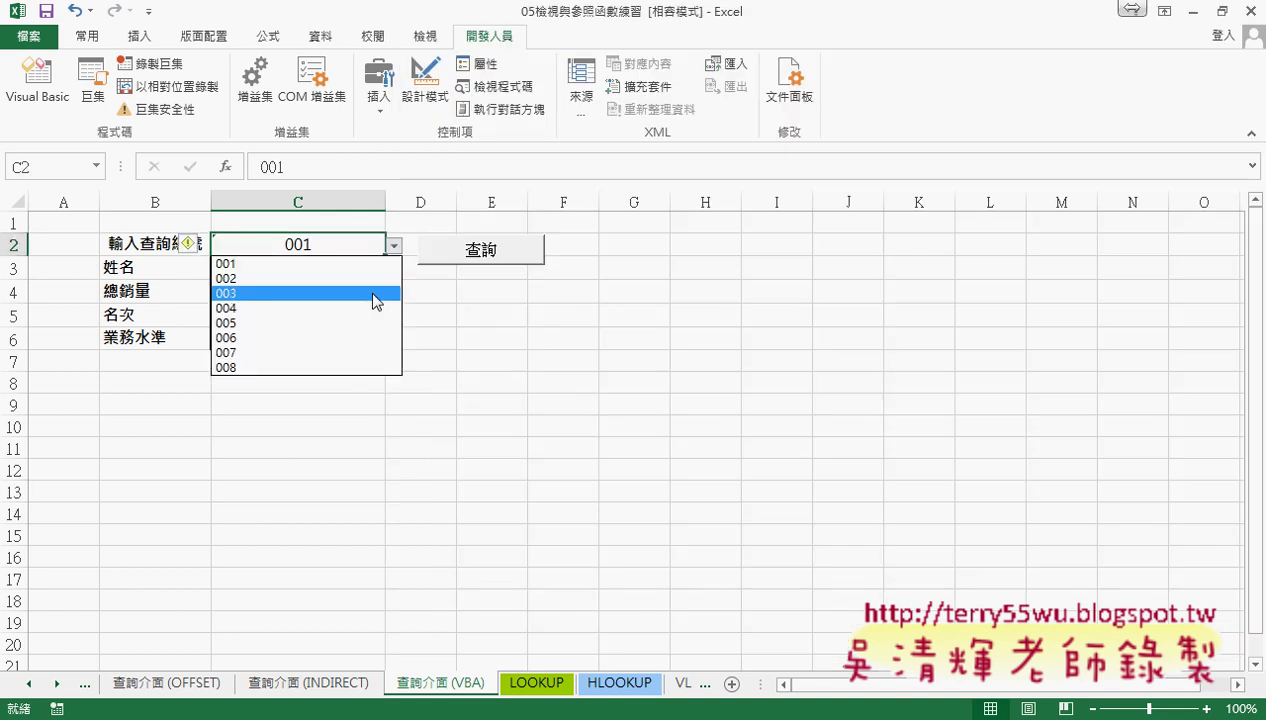
pyautogui.click(376, 322)
pyautogui.click(482, 252)
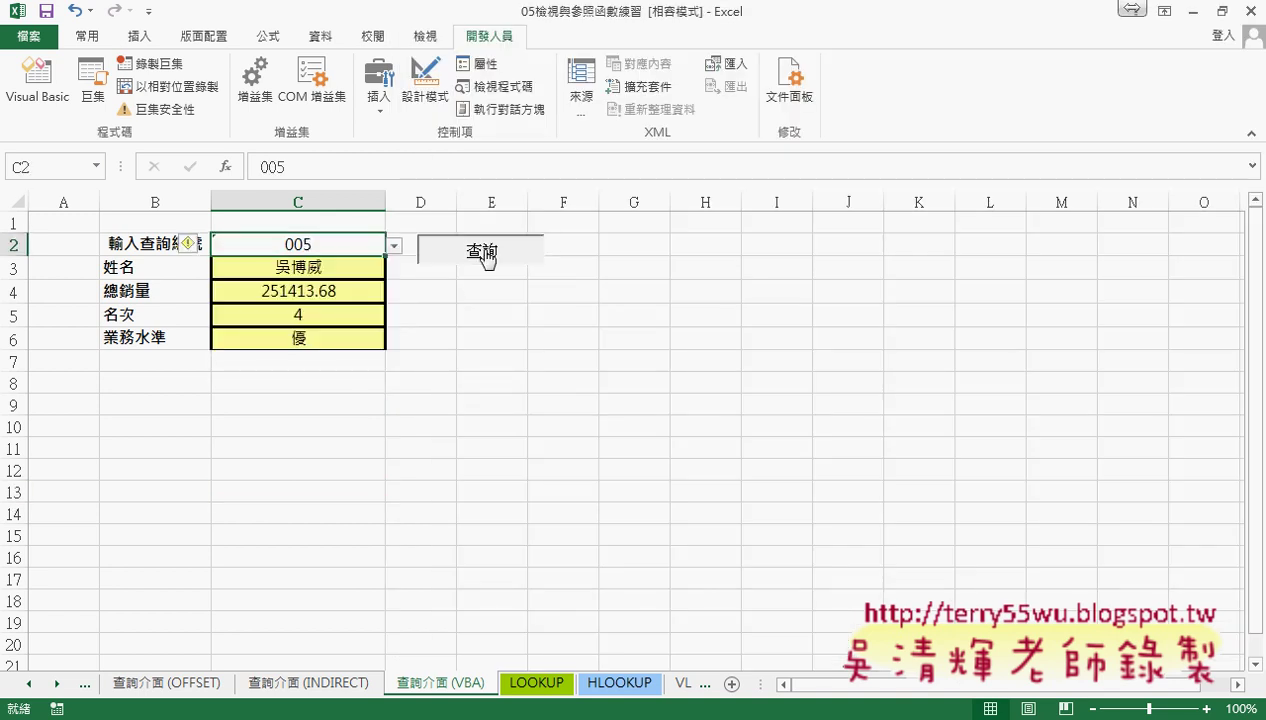
pyautogui.click(395, 245)
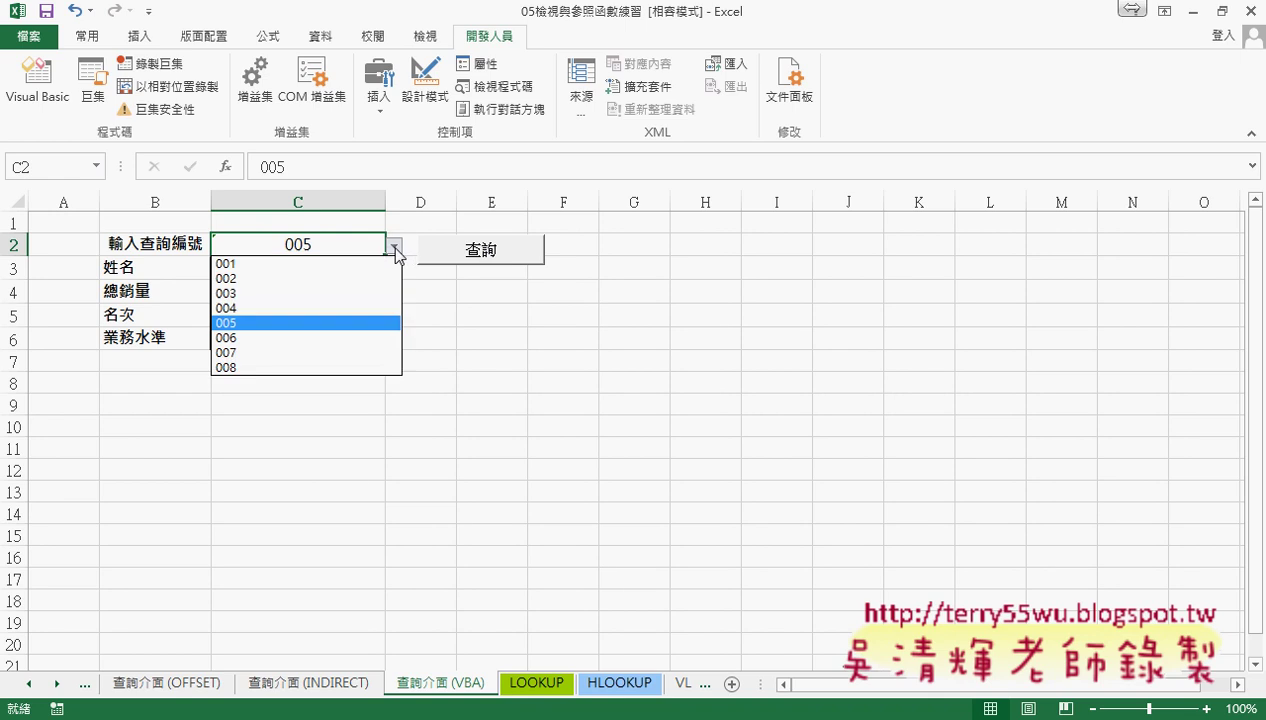
pyautogui.click(356, 349)
pyautogui.click(460, 256)
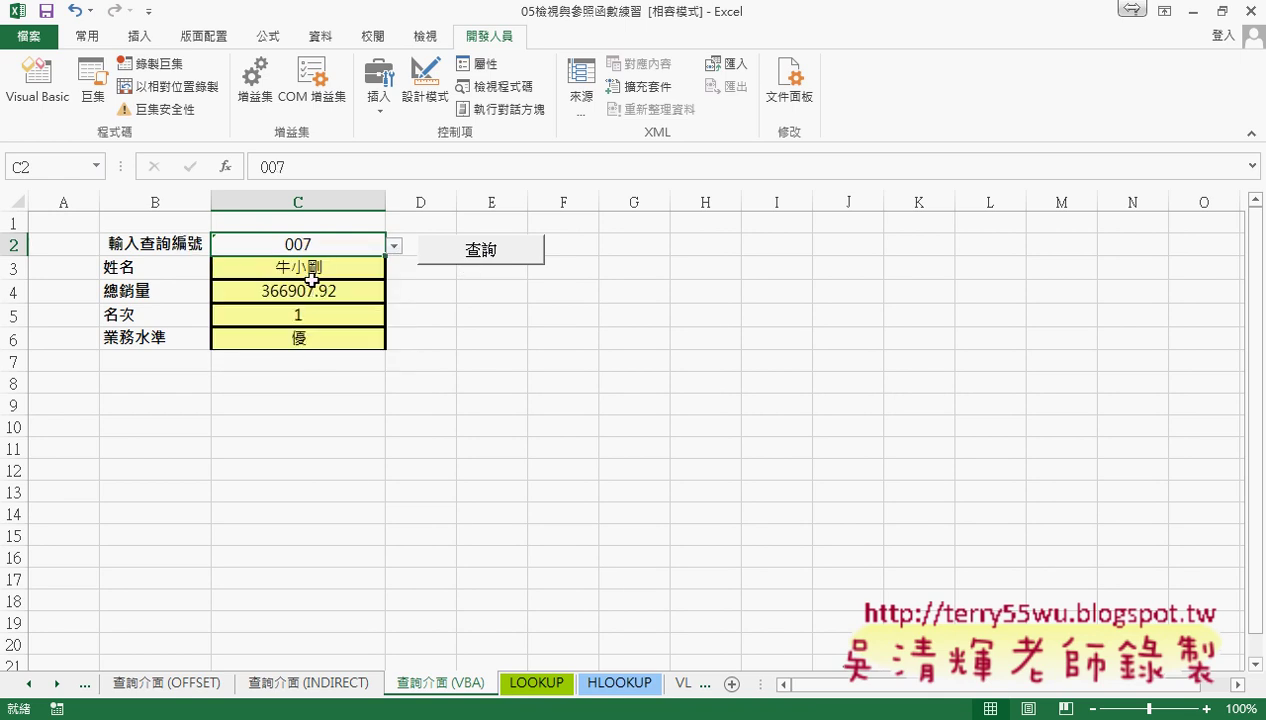
# Run 查詢 for IDs 004, 001 and 008, ending on sales 227523.72, rank 5, level 優.
pyautogui.click(395, 245)
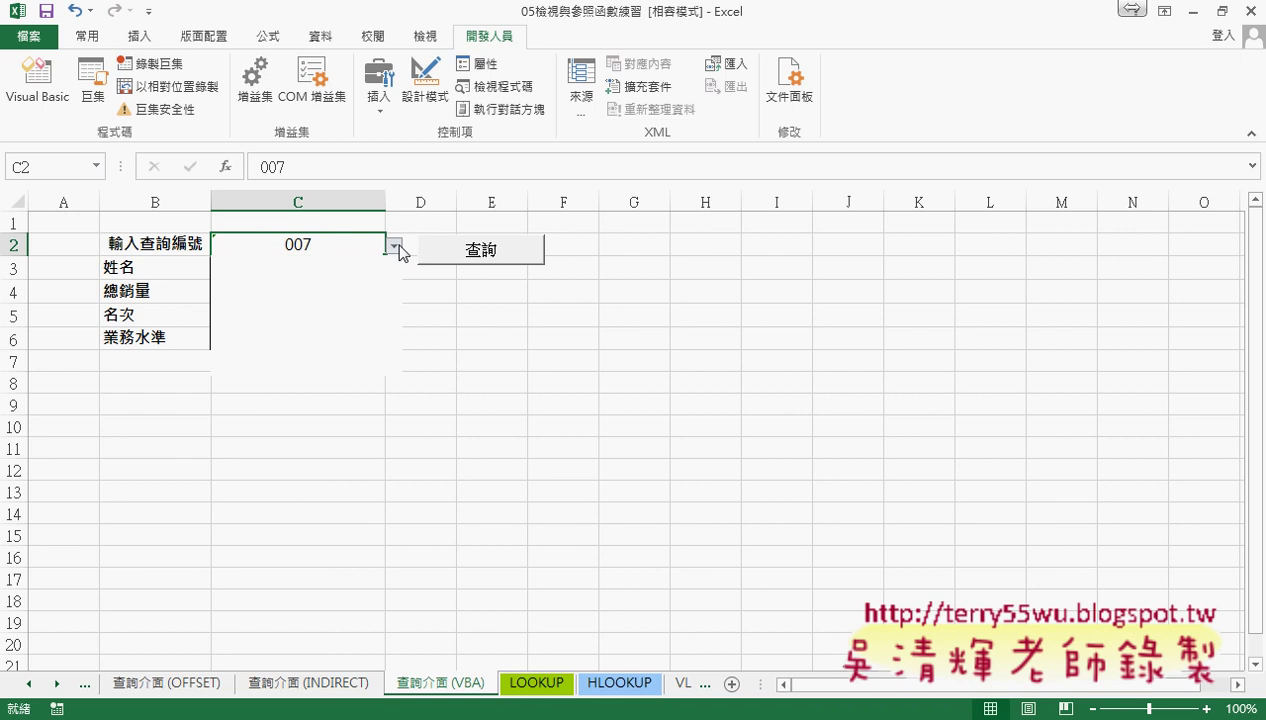
pyautogui.click(350, 308)
pyautogui.click(484, 252)
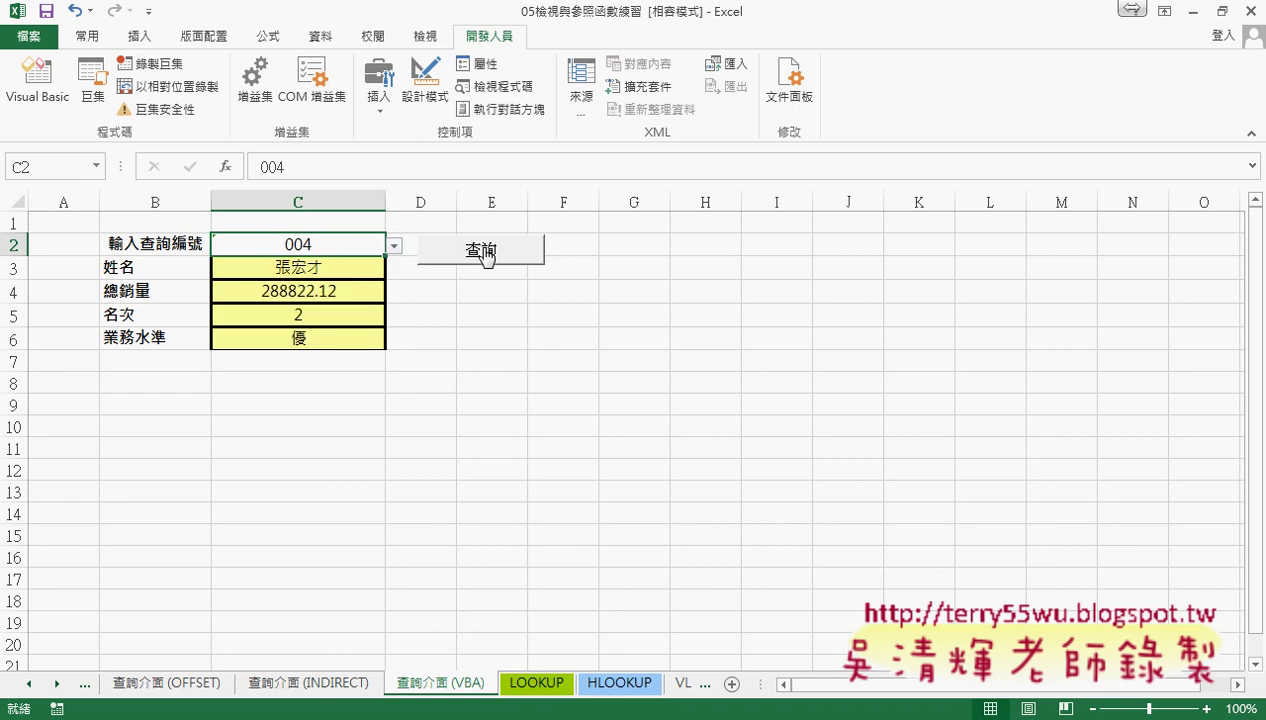
pyautogui.click(395, 245)
pyautogui.click(370, 262)
pyautogui.click(486, 250)
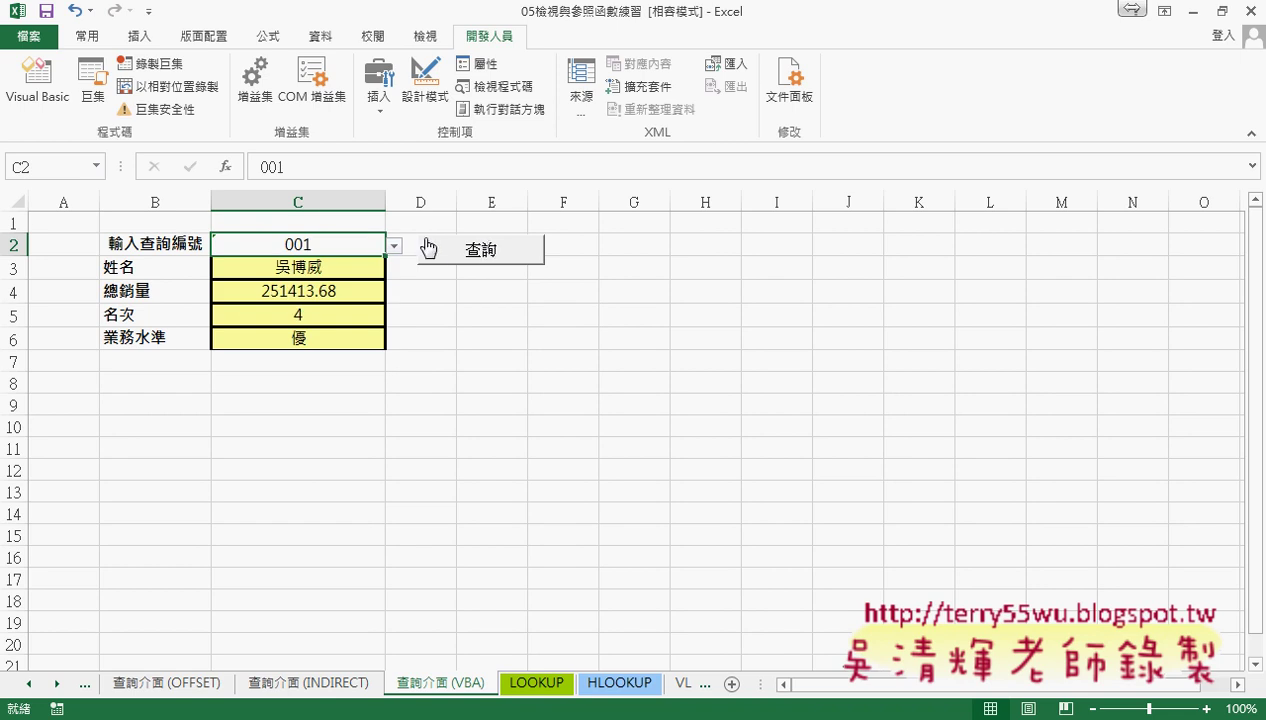
pyautogui.click(398, 247)
pyautogui.click(357, 369)
pyautogui.click(497, 252)
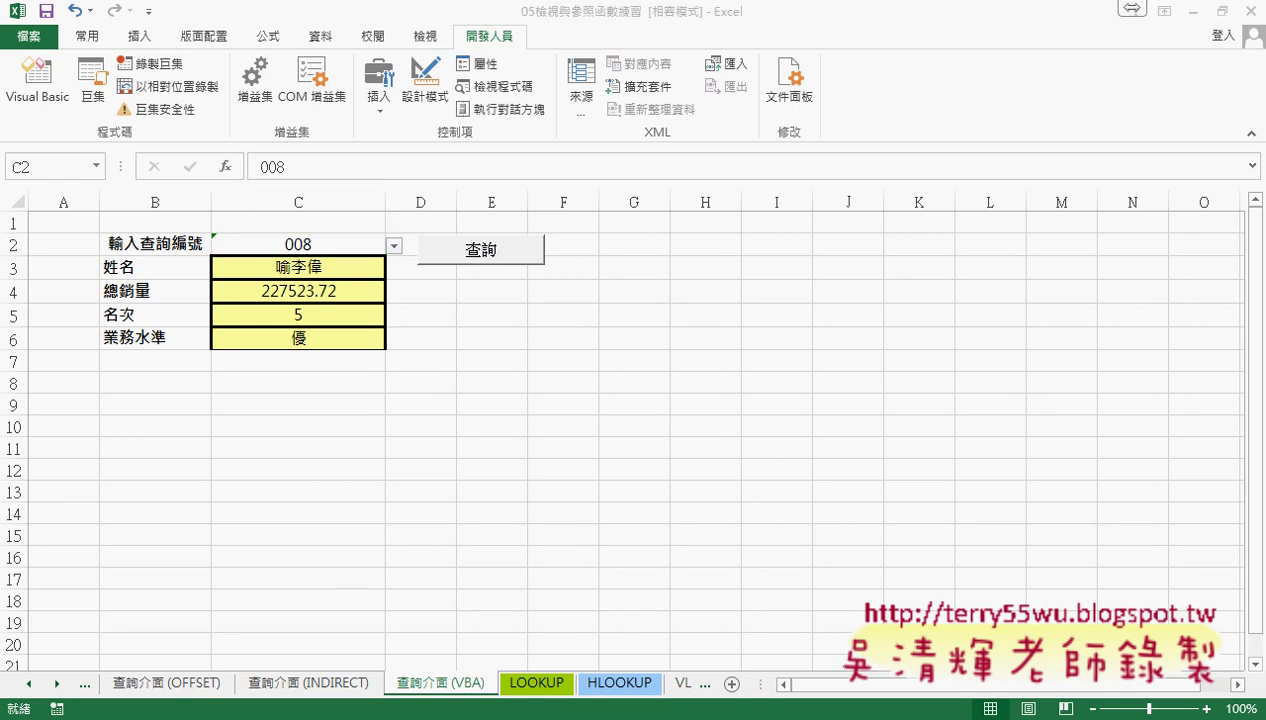
pyautogui.moveTo(370, 715)
pyautogui.click(372, 650)
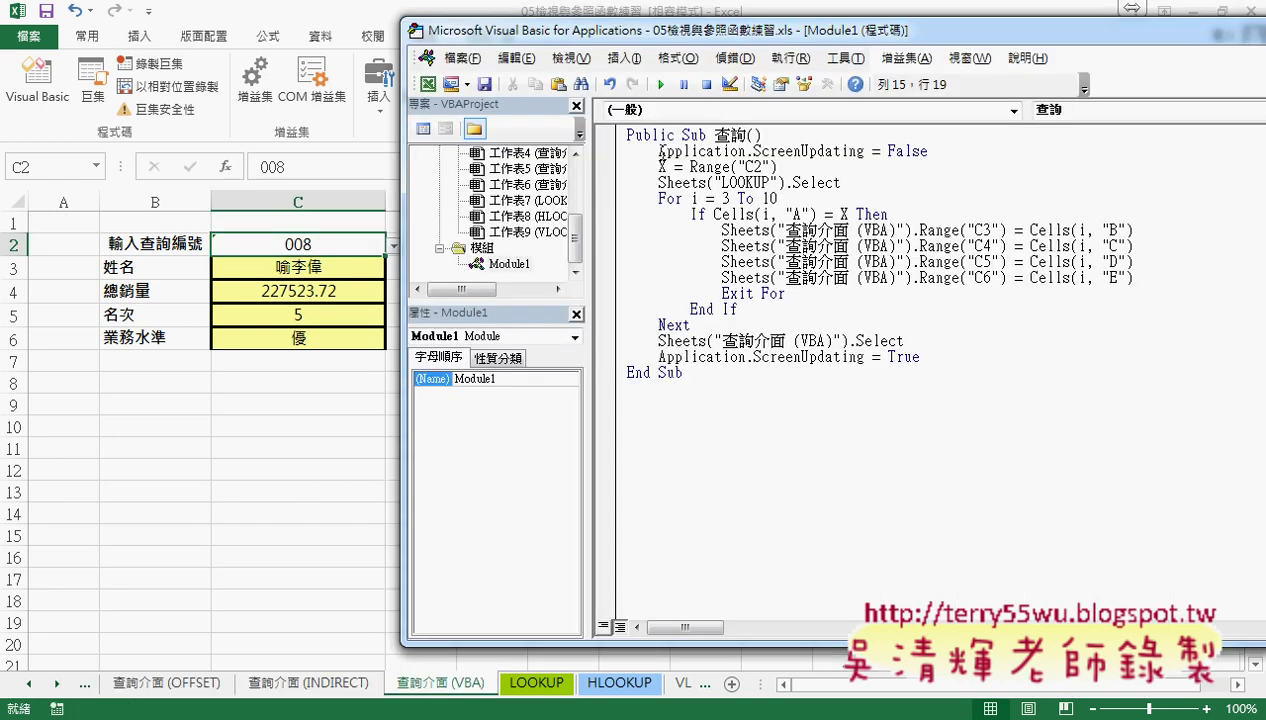
# Highlight the ScreenUpdating and Sheets("LOOKUP").Select lines, shifting the editor right to reveal 查詢.
pyautogui.moveTo(658, 151); pyautogui.dragTo(864, 151)
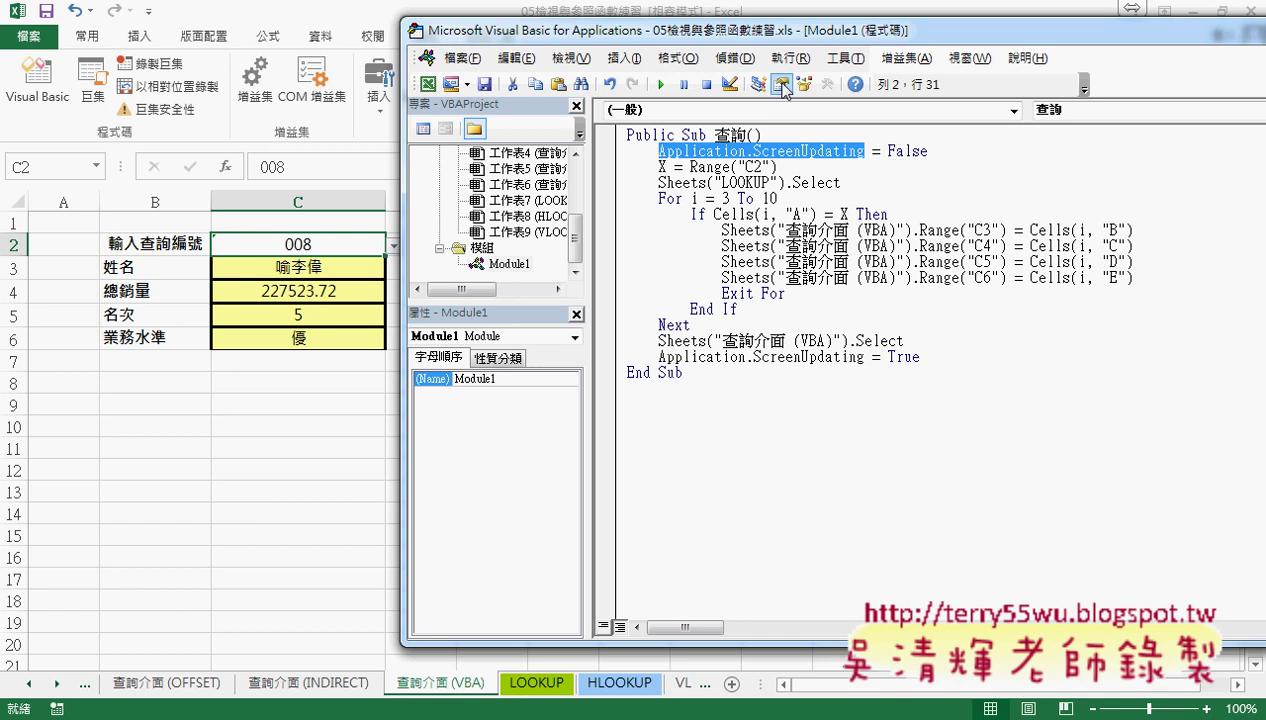
pyautogui.moveTo(685, 30); pyautogui.dragTo(848, 48)
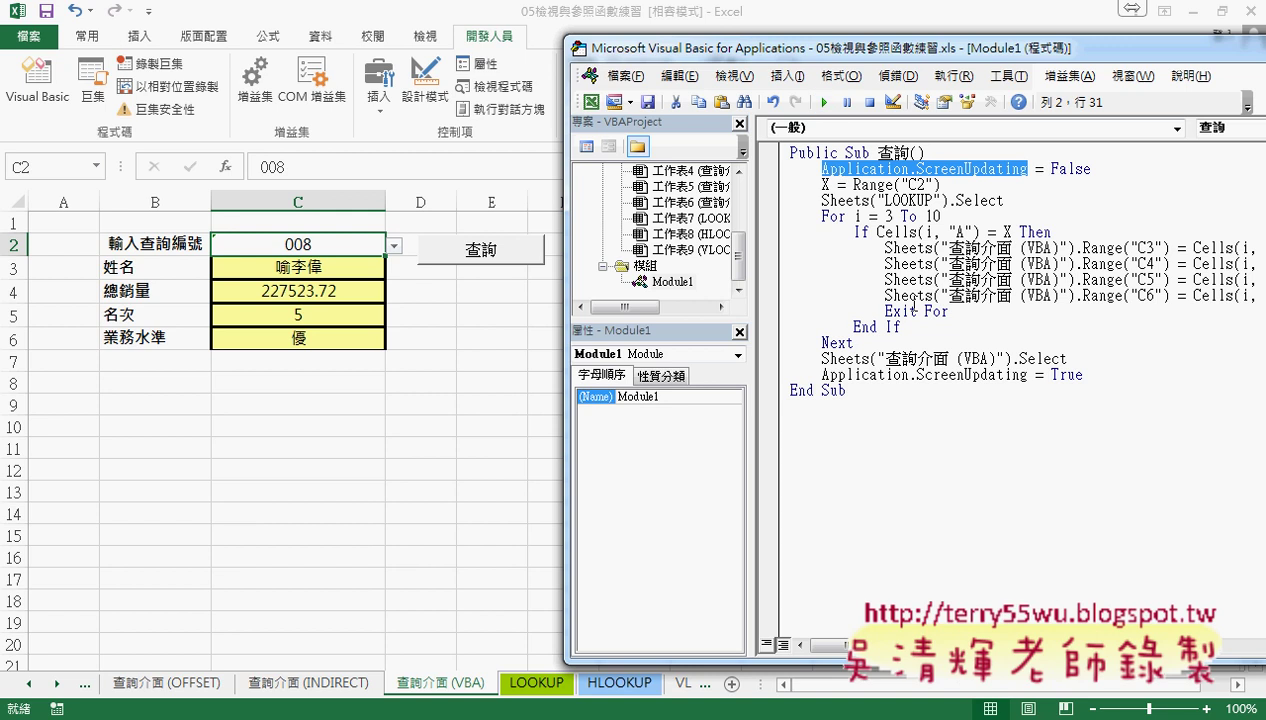
pyautogui.moveTo(1003, 200); pyautogui.dragTo(822, 200)
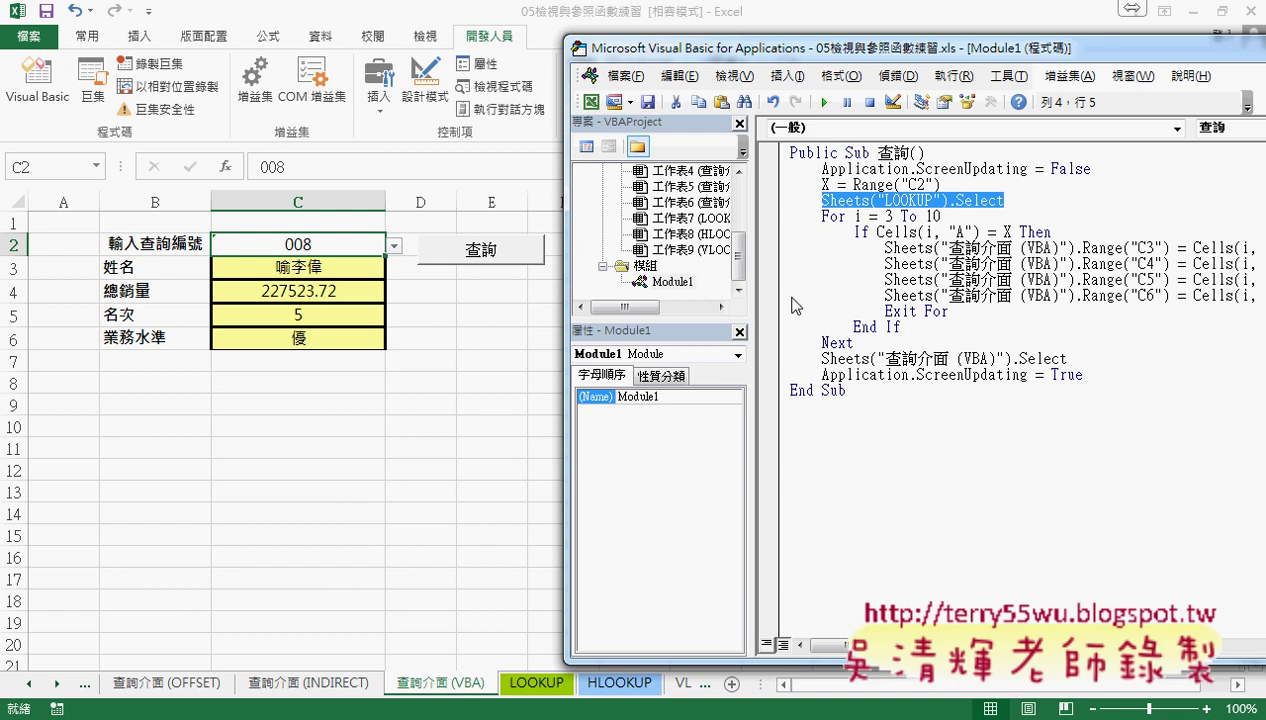
# Look up ID 003, then compare by choosing ID 001 on the 查詢介面 (INDIRECT) sheet.
pyautogui.click(395, 245)
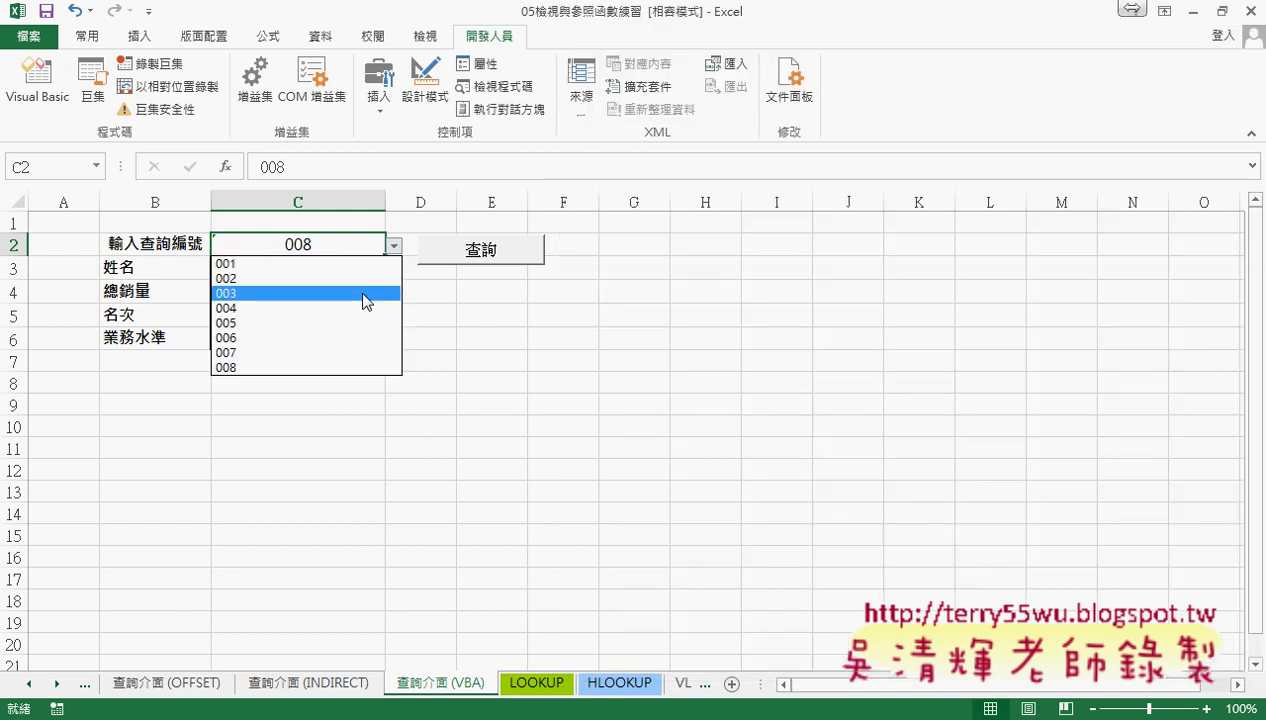
pyautogui.click(364, 294)
pyautogui.click(491, 257)
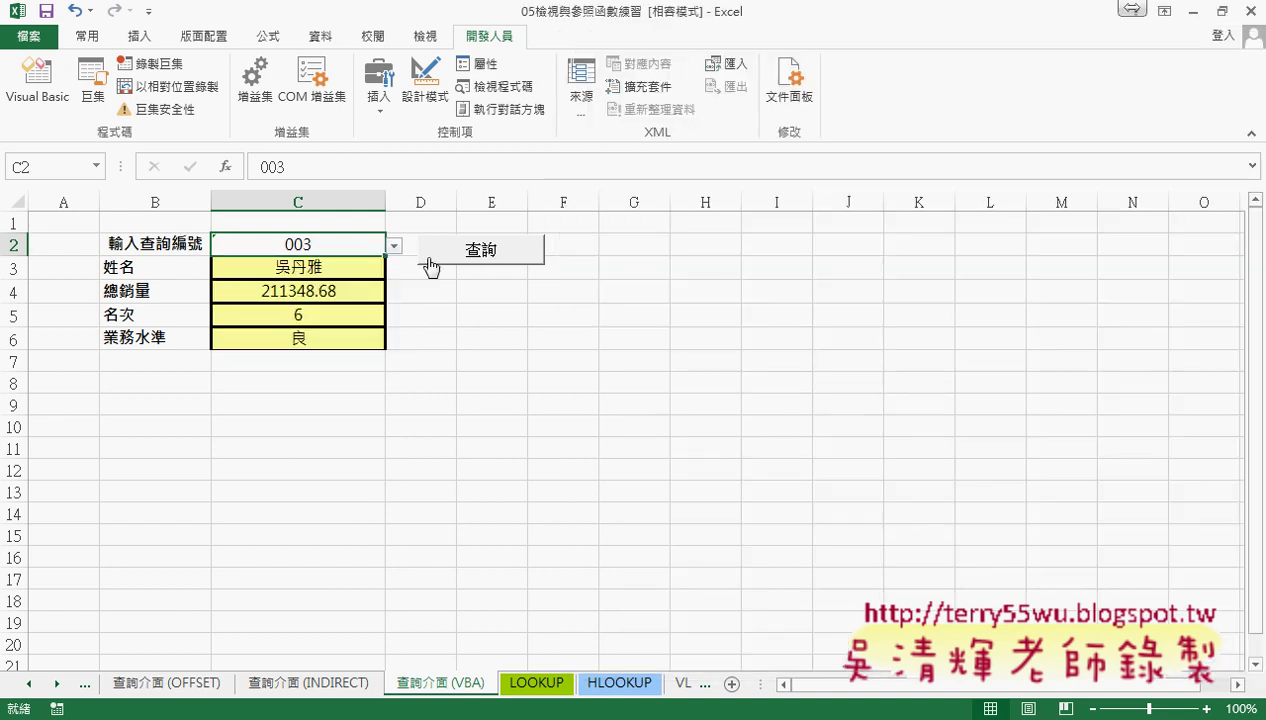
pyautogui.click(305, 686)
pyautogui.click(359, 245)
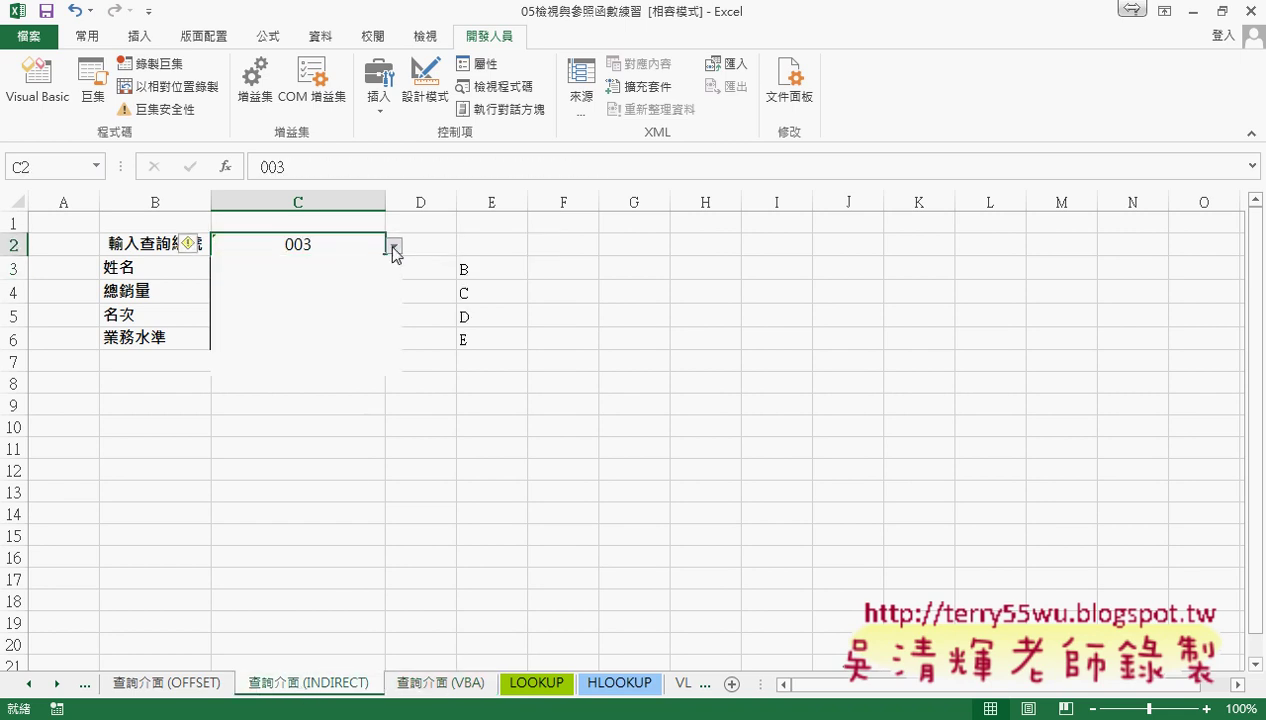
pyautogui.click(394, 245)
pyautogui.click(372, 262)
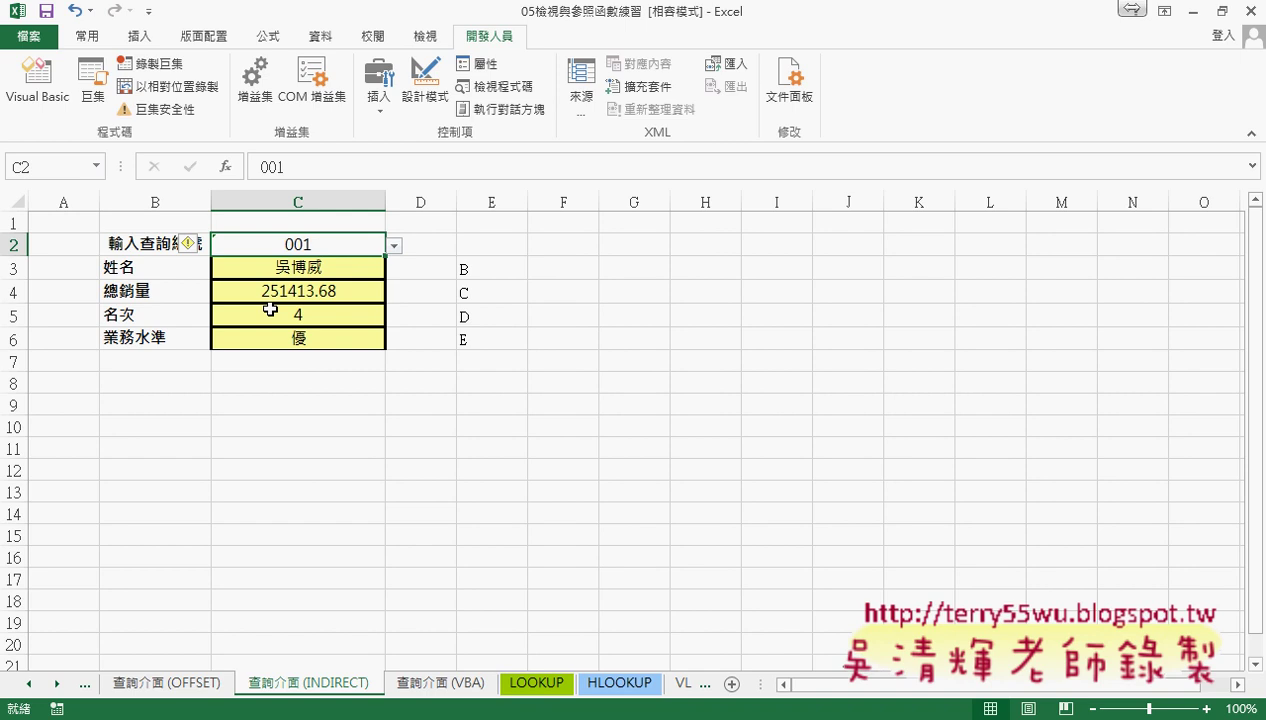
# On the VBA sheet, look up ID 006: sales 261229.32, rank 3, level 優.
pyautogui.click(439, 688)
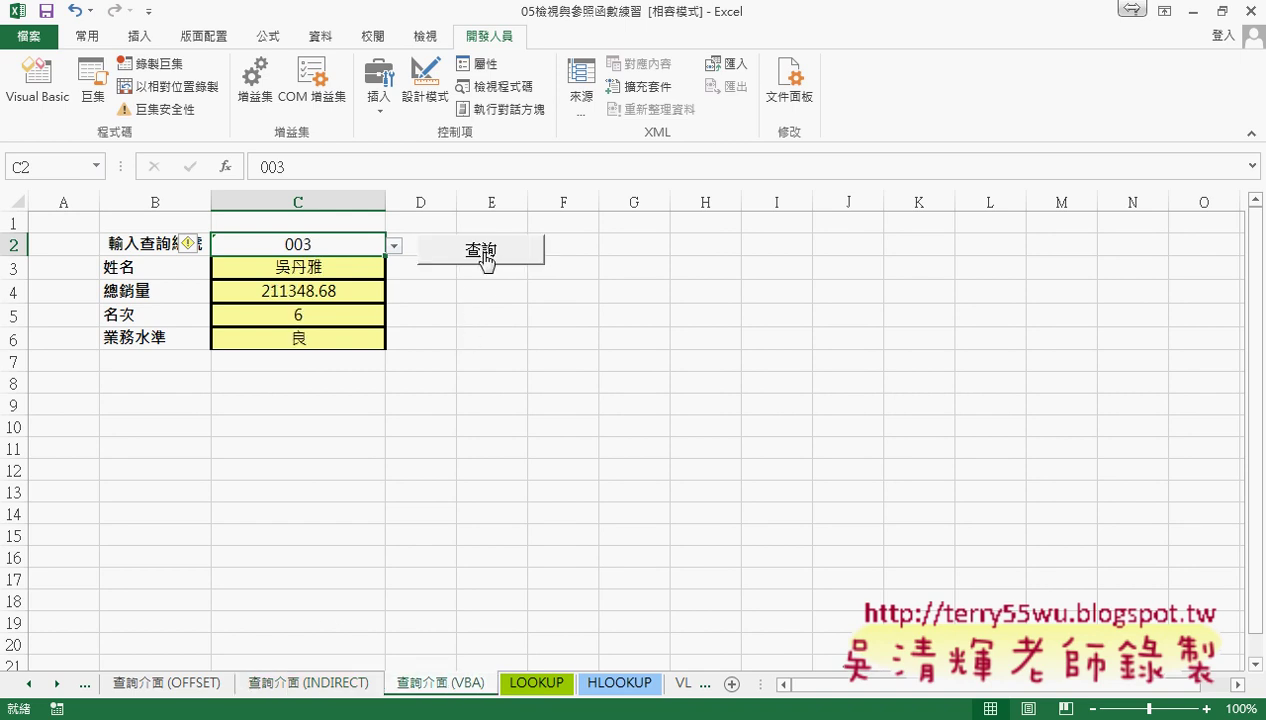
pyautogui.click(394, 245)
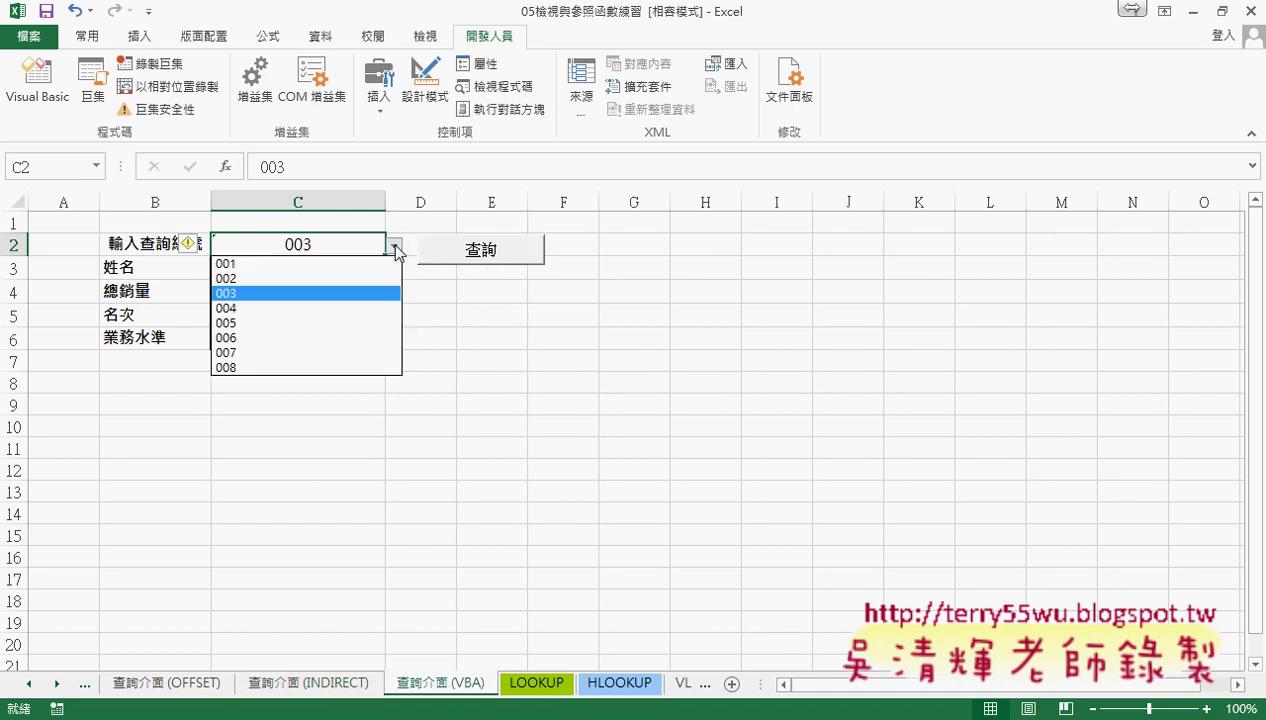
pyautogui.click(356, 334)
pyautogui.click(490, 262)
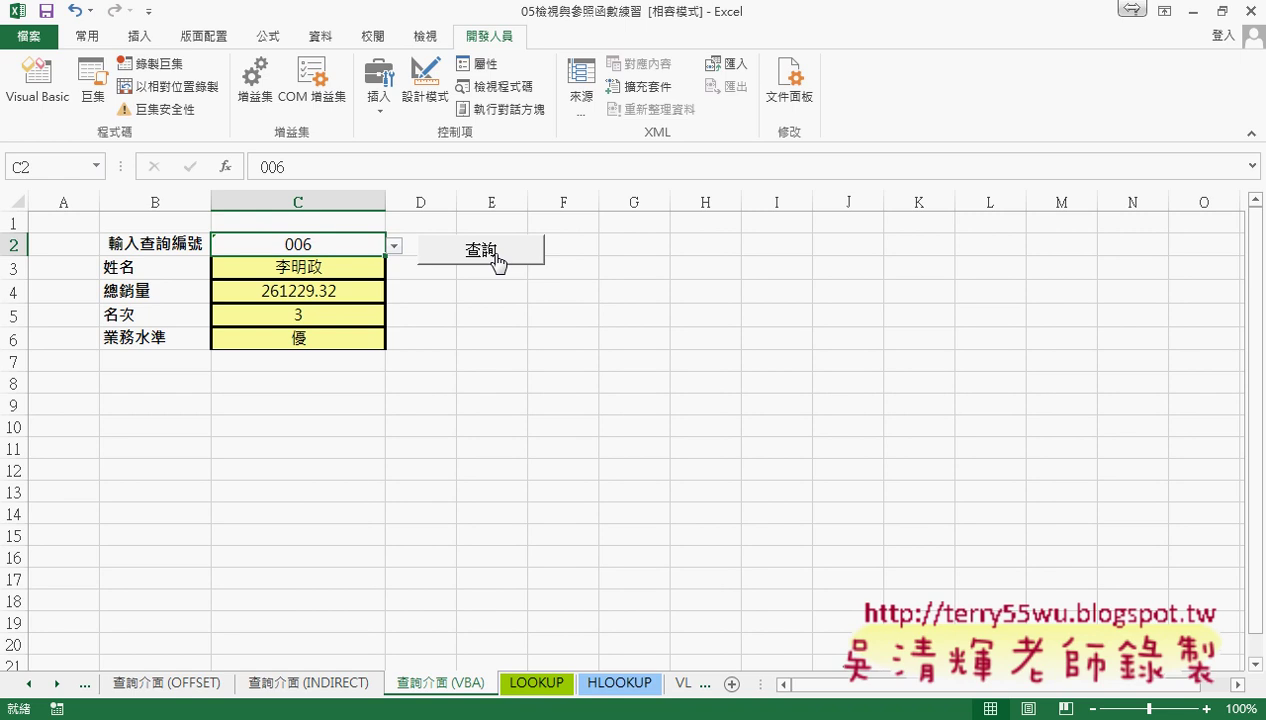
pyautogui.click(37, 82)
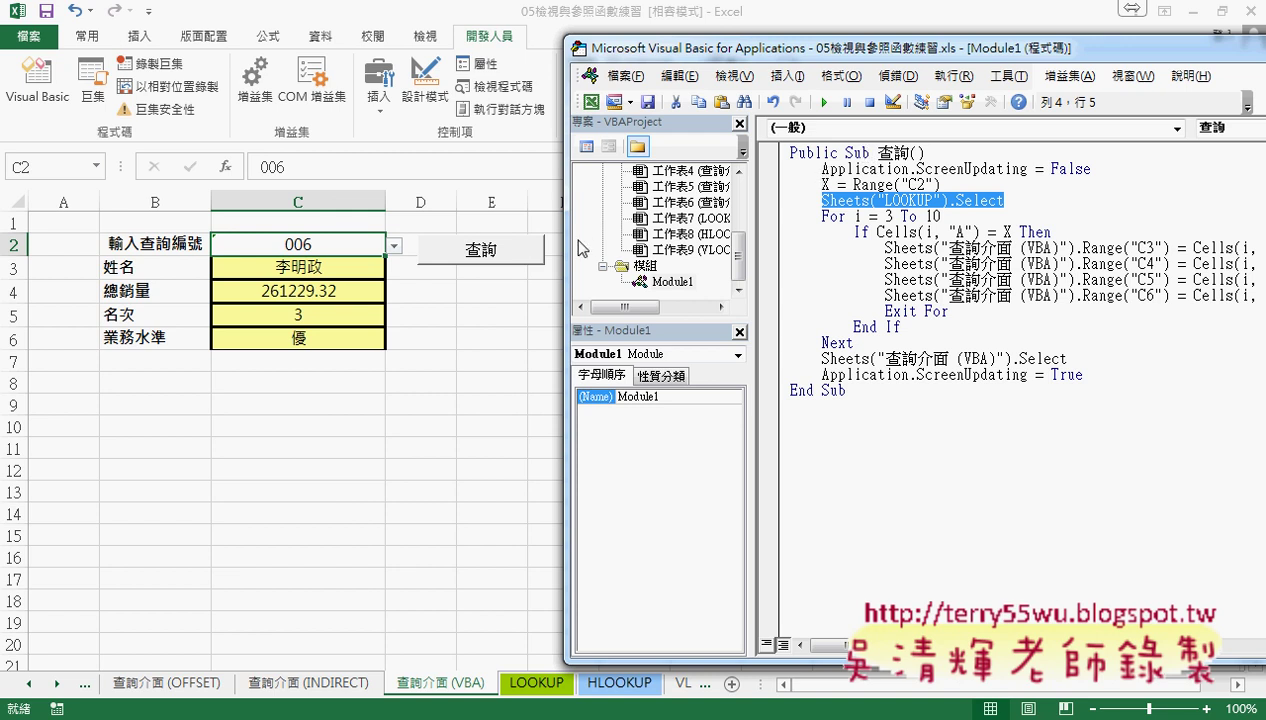
pyautogui.moveTo(488, 266)
pyautogui.mouseDown()
pyautogui.moveTo(497, 240)
pyautogui.moveTo(830, 145)
pyautogui.moveTo(940, 172)
pyautogui.mouseUp()
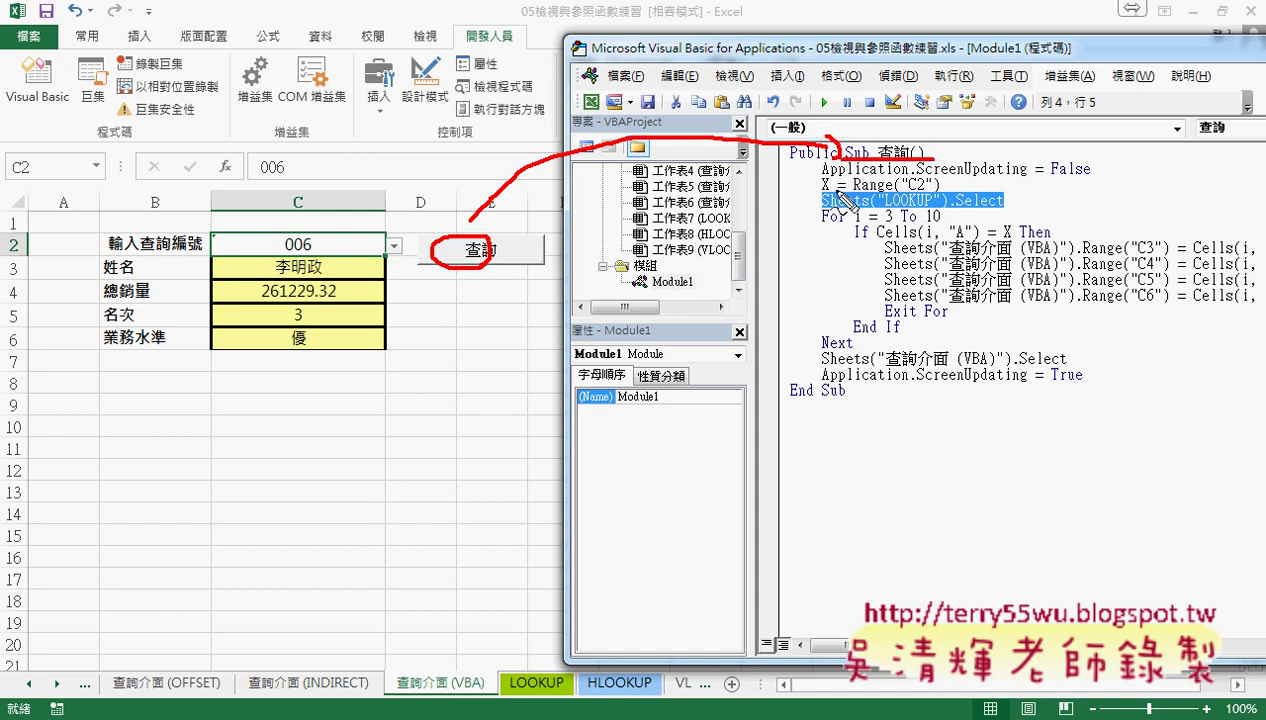
pyautogui.moveTo(541, 234)
pyautogui.mouseDown()
pyautogui.moveTo(516, 258)
pyautogui.moveTo(546, 260)
pyautogui.mouseUp()
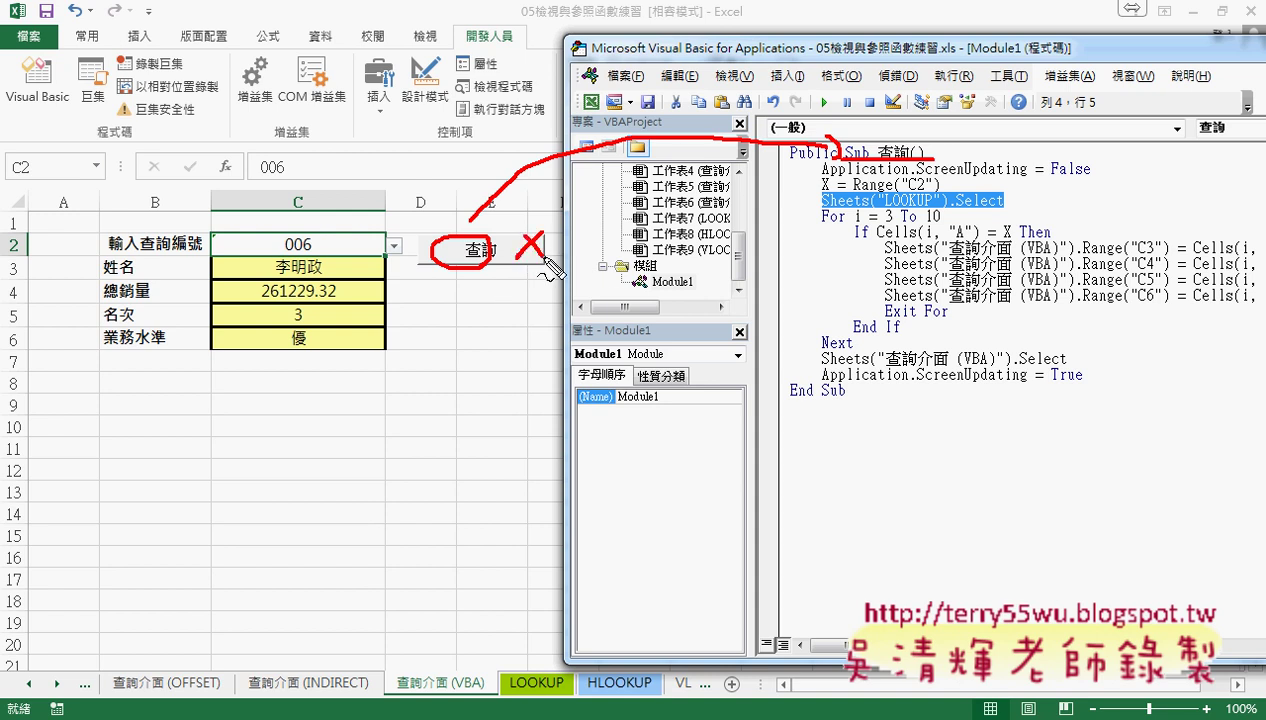
pyautogui.moveTo(365, 258)
pyautogui.mouseDown()
pyautogui.moveTo(262, 236)
pyautogui.moveTo(386, 256)
pyautogui.mouseUp()
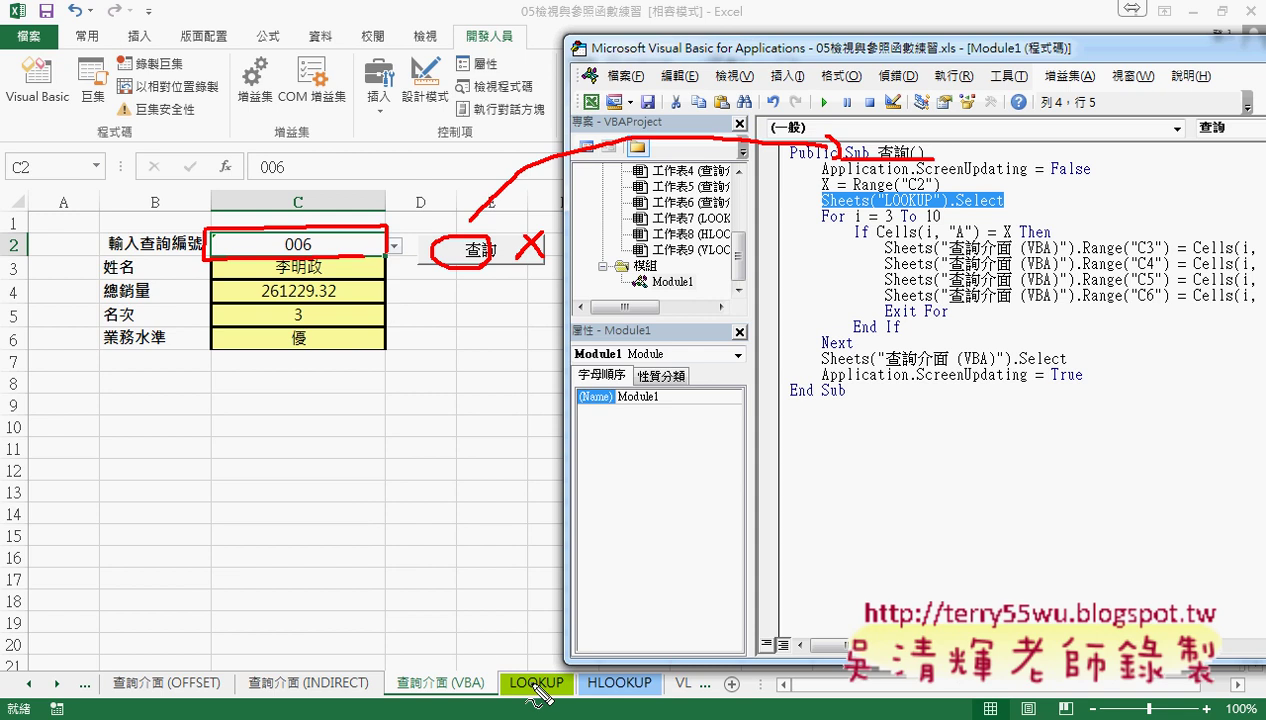
pyautogui.moveTo(485, 700); pyautogui.dragTo(512, 660)
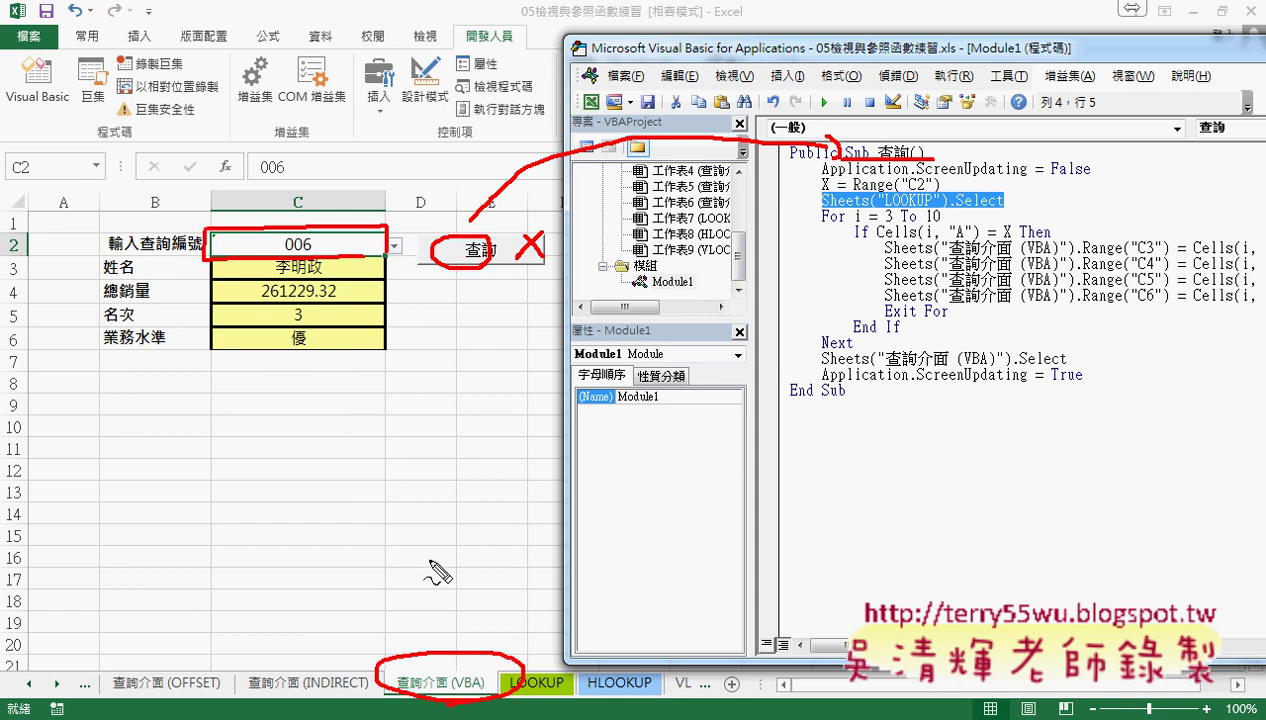
pyautogui.moveTo(437, 612)
pyautogui.mouseDown()
pyautogui.moveTo(374, 312)
pyautogui.moveTo(396, 285)
pyautogui.mouseUp()
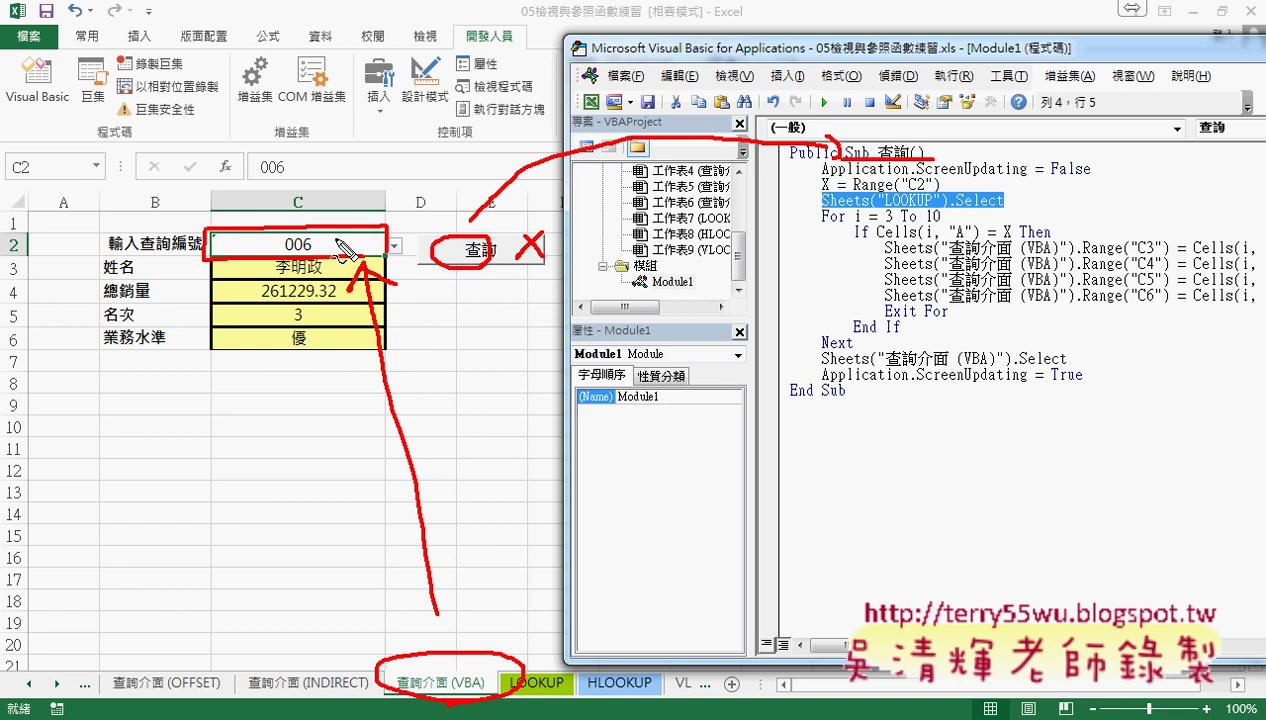
pyautogui.moveTo(350, 228)
pyautogui.mouseDown()
pyautogui.moveTo(433, 226)
pyautogui.moveTo(450, 240)
pyautogui.mouseUp()
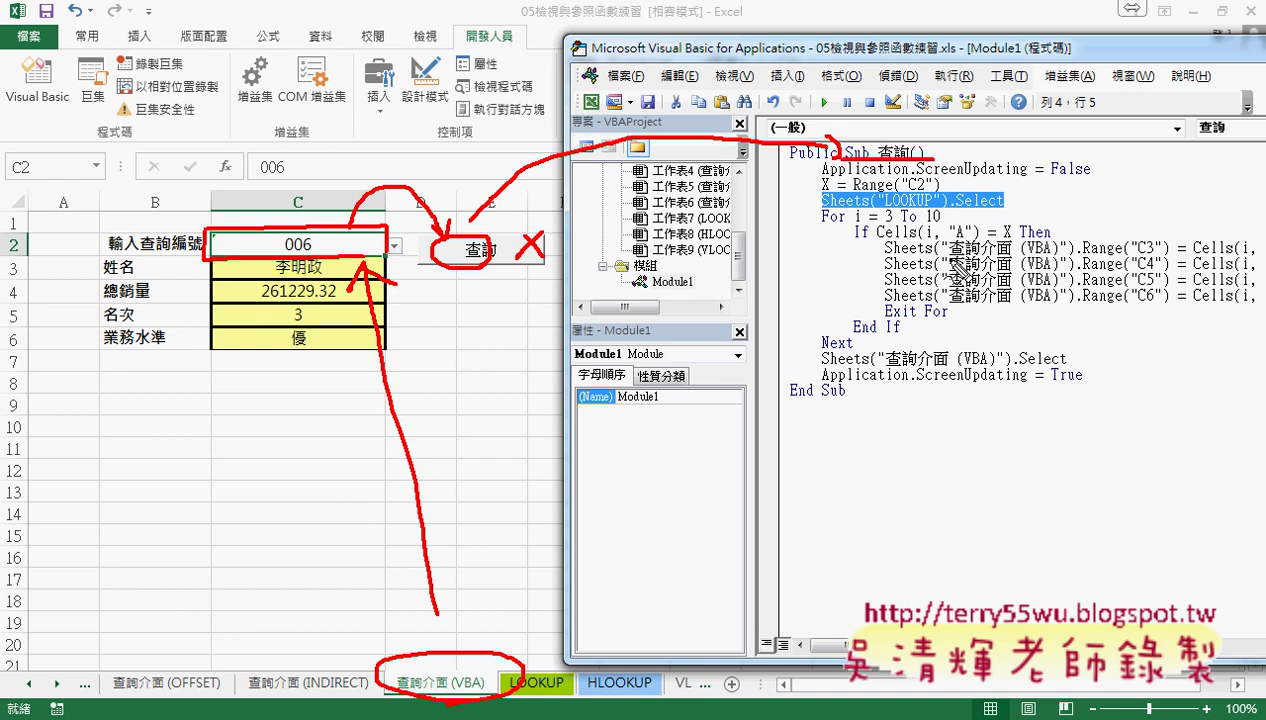
pyautogui.press('Escape')
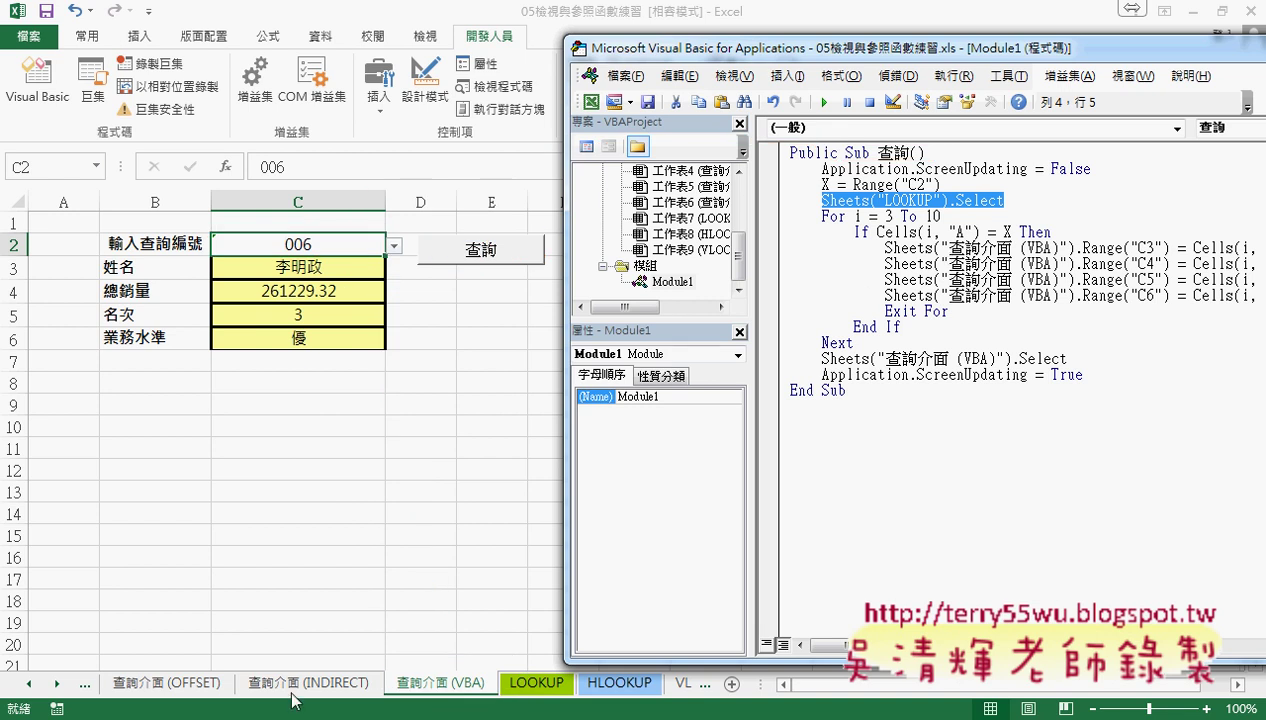
# Bring the Google Docs 程式碼 document forward and scroll up to the Public Sub 查詢() listing.
pyautogui.moveTo(224, 714)
pyautogui.click(225, 650)
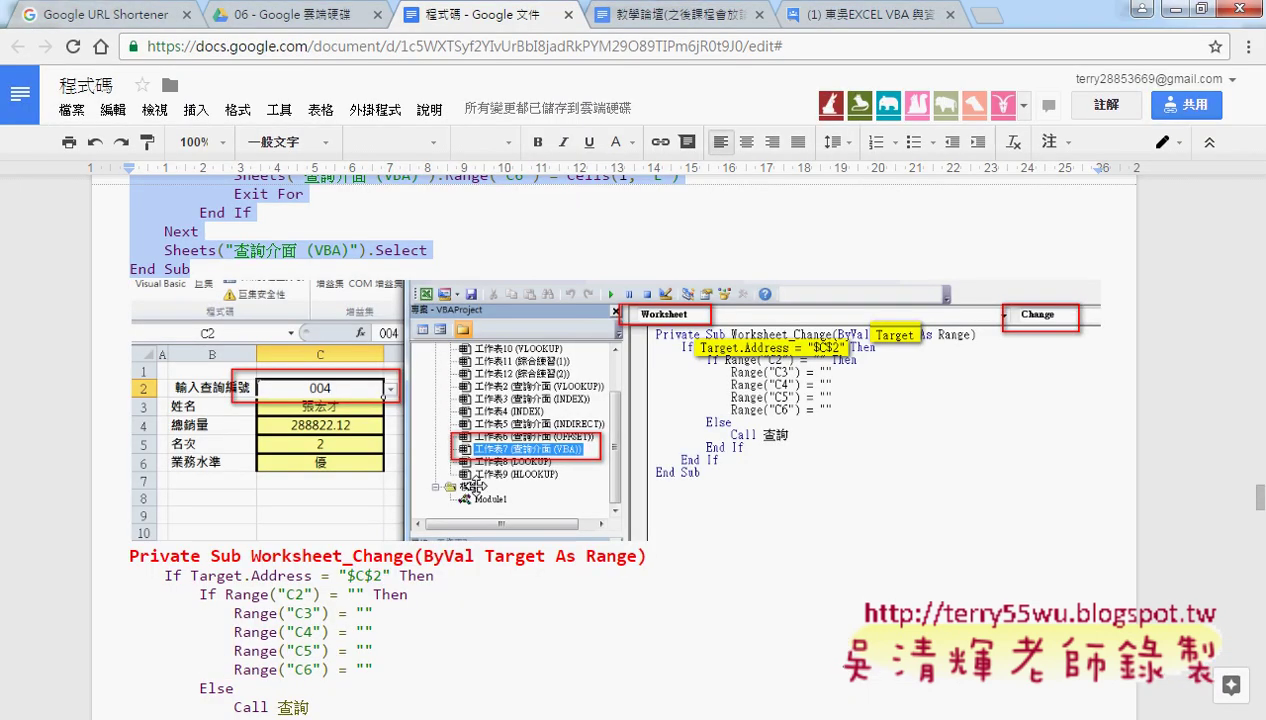
pyautogui.scroll(3, 476, 487)
pyautogui.click(305, 335)
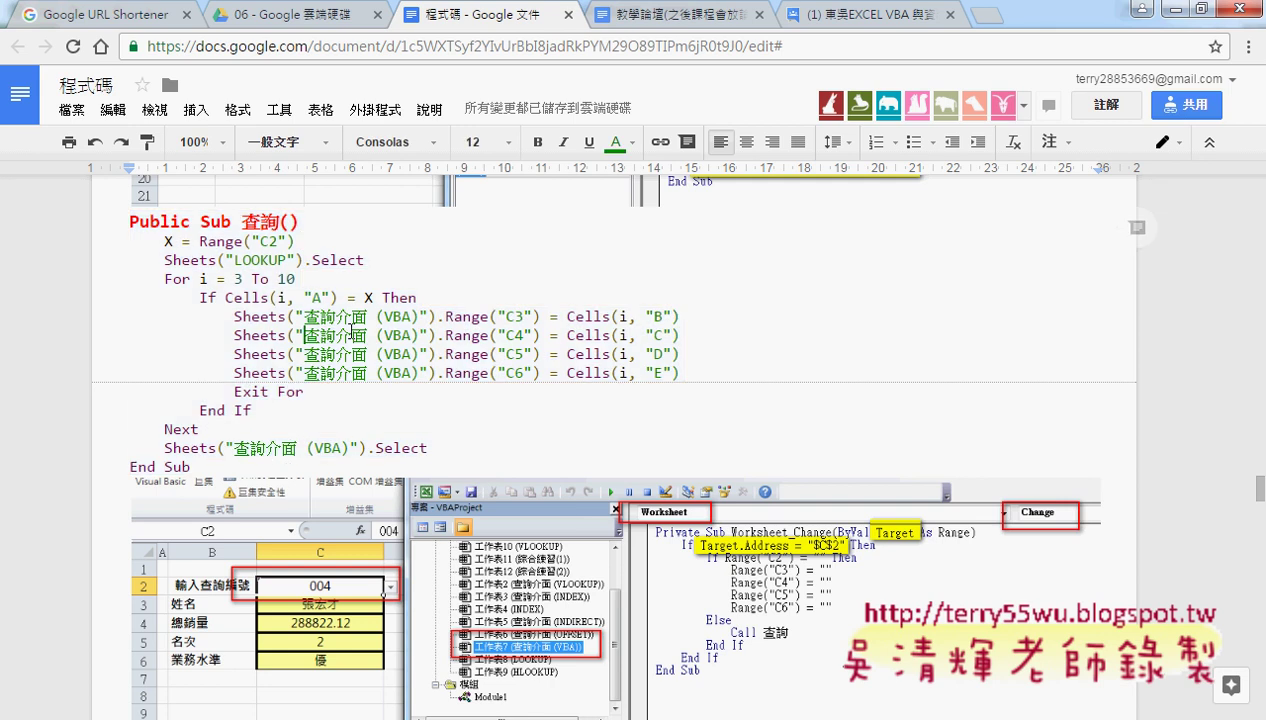